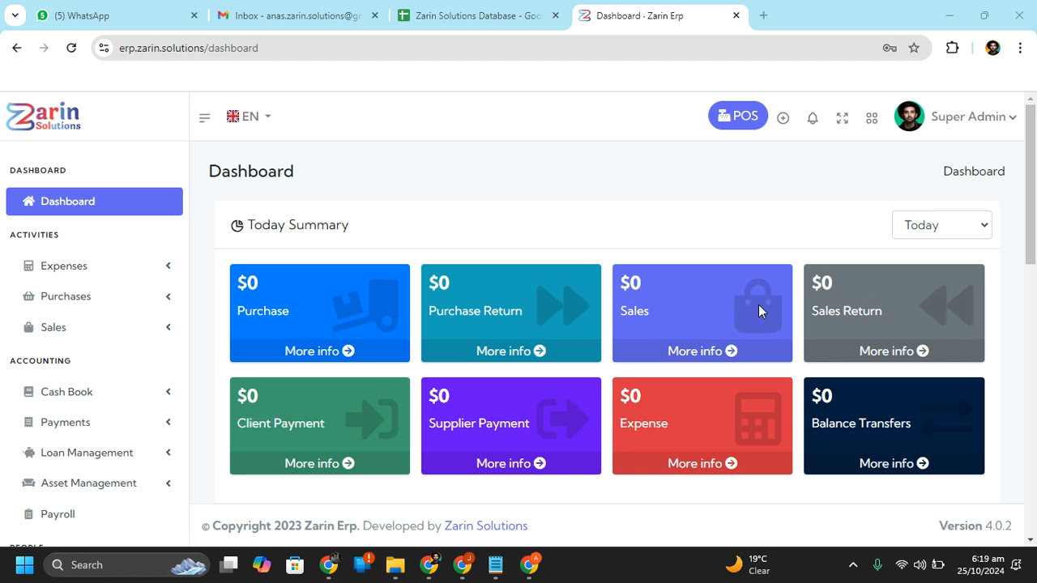
Scroll the sidebar to the Account section and open Setup to show the company's General Settings form
left_click_drag(1035, 226, 1024, 265)
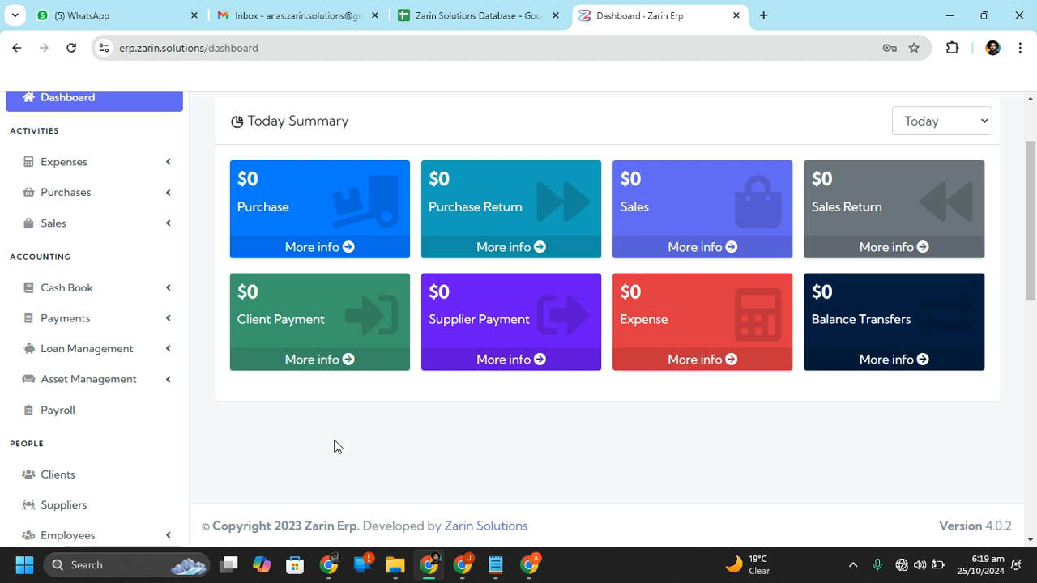
scroll(702, 302, "up", 2)
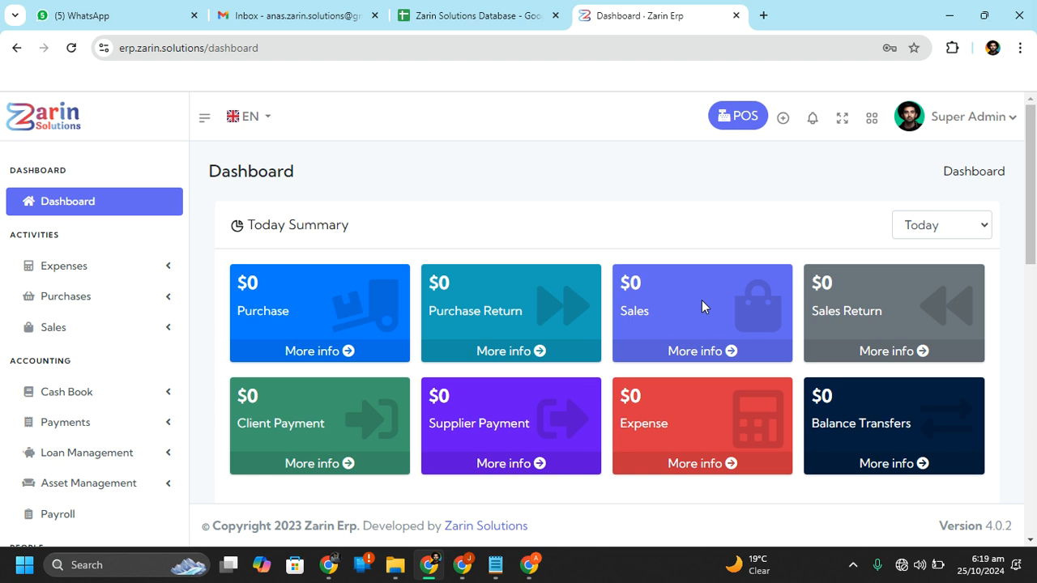
scroll(702, 300, "down", 1)
scroll(701, 300, "up", 1)
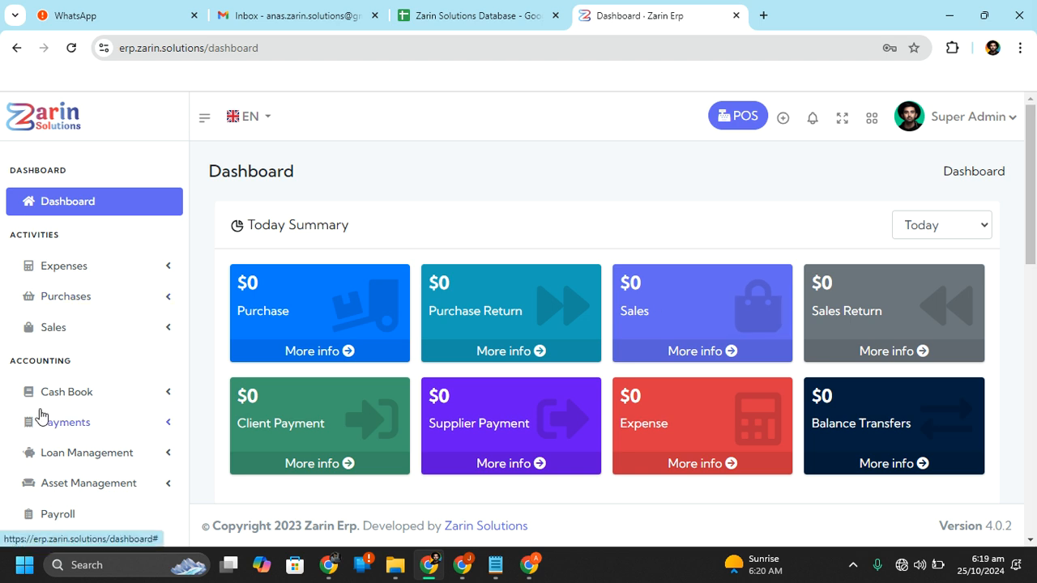
scroll(41, 417, "down", 3)
scroll(41, 416, "down", 5)
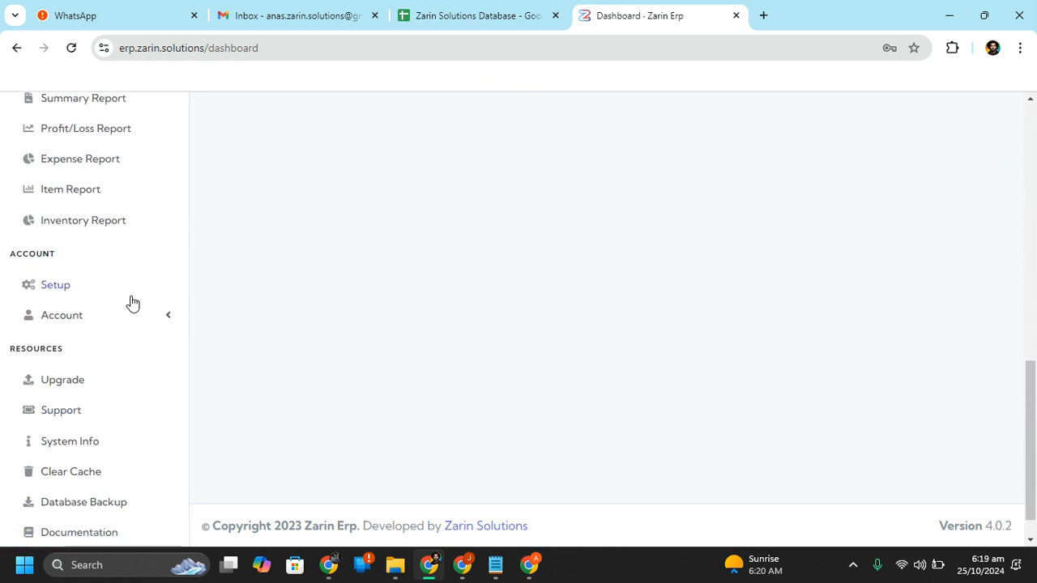
scroll(85, 298, "down", 1)
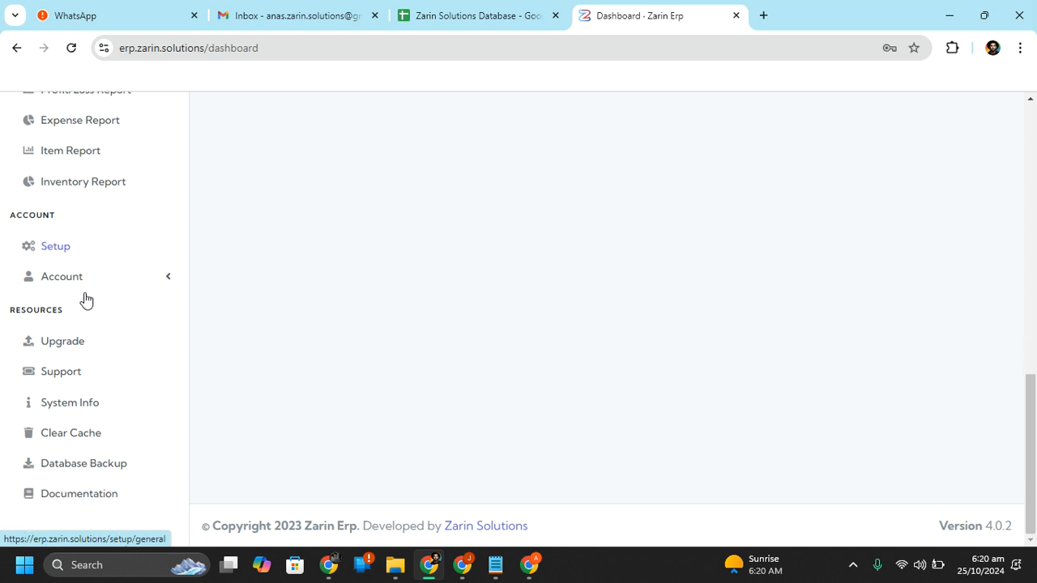
left_click(57, 247)
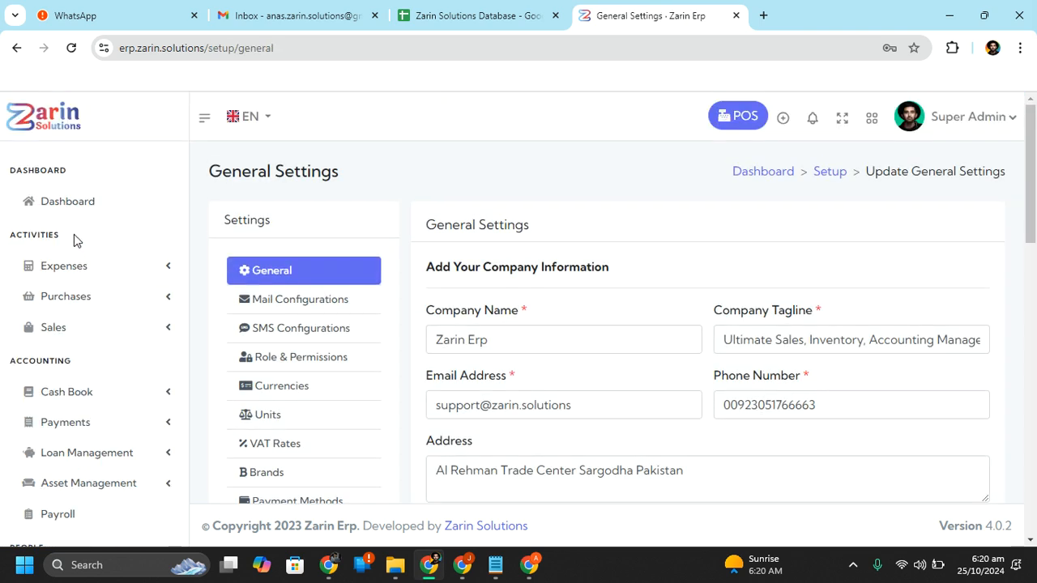
left_click_drag(1032, 180, 1034, 219)
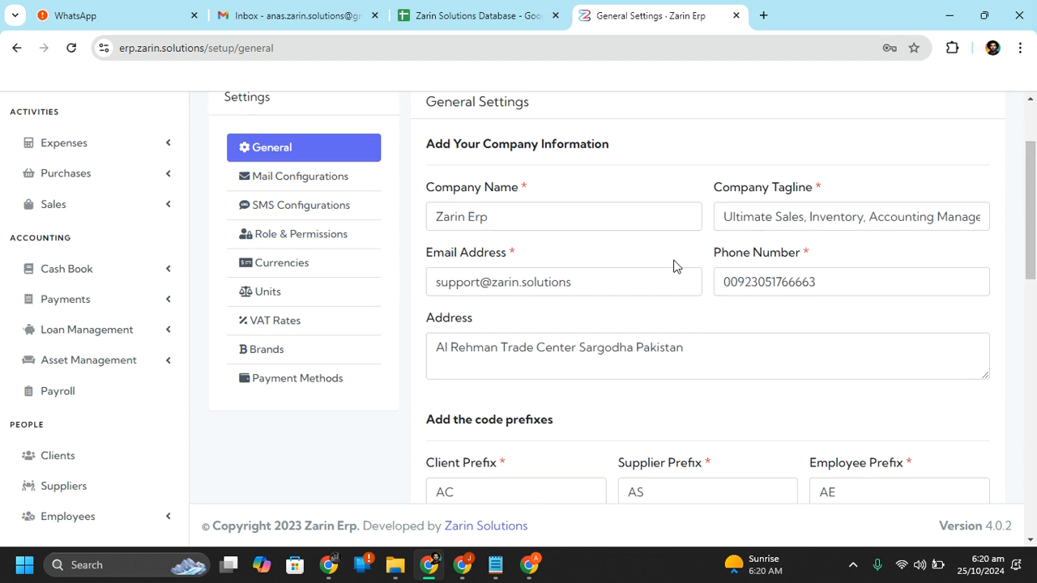
left_click(624, 224)
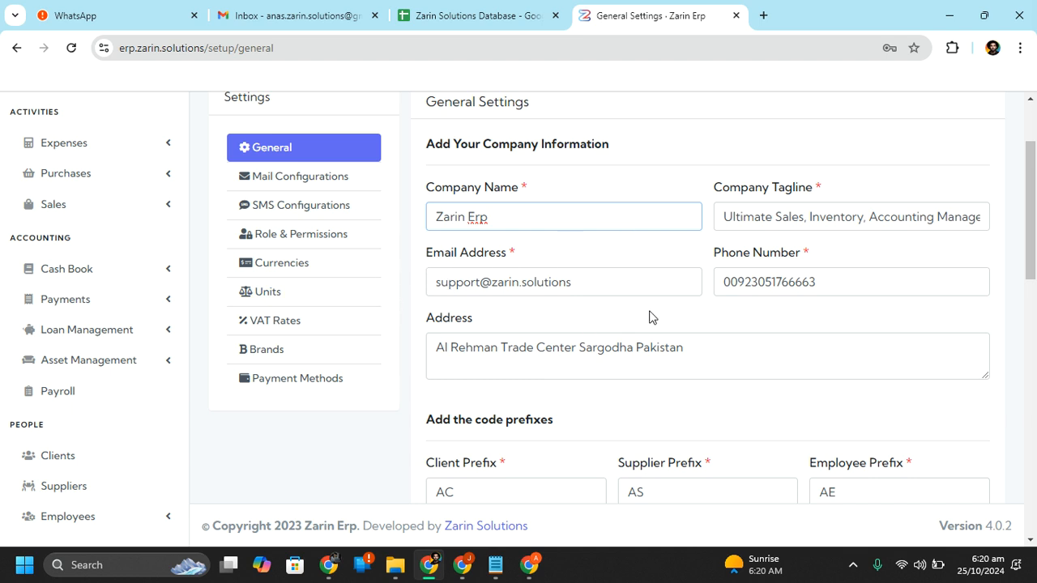
left_click(791, 217)
left_click_drag(791, 217, 308, 377)
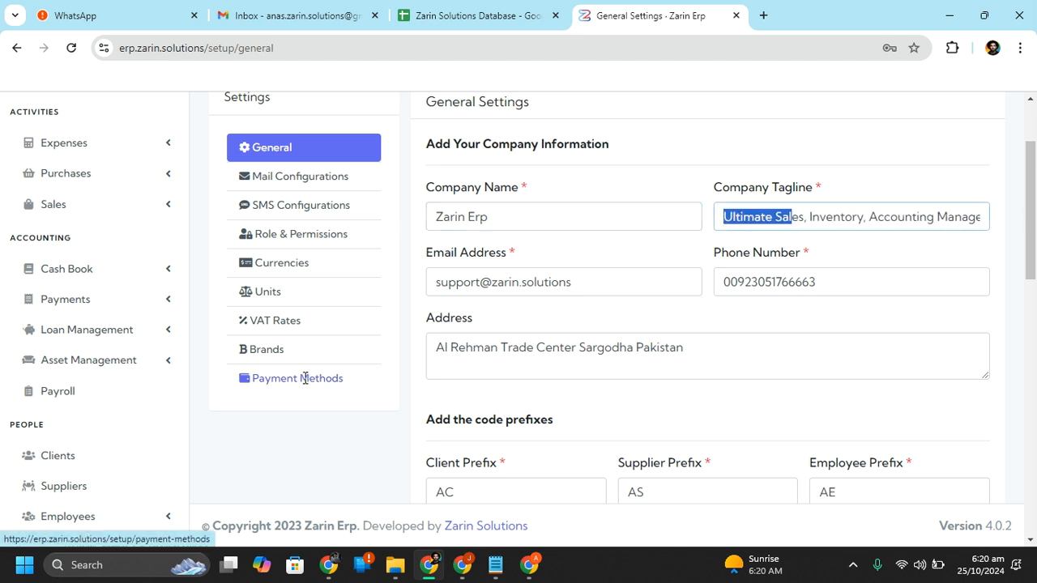
scroll(1035, 235, "down", 2)
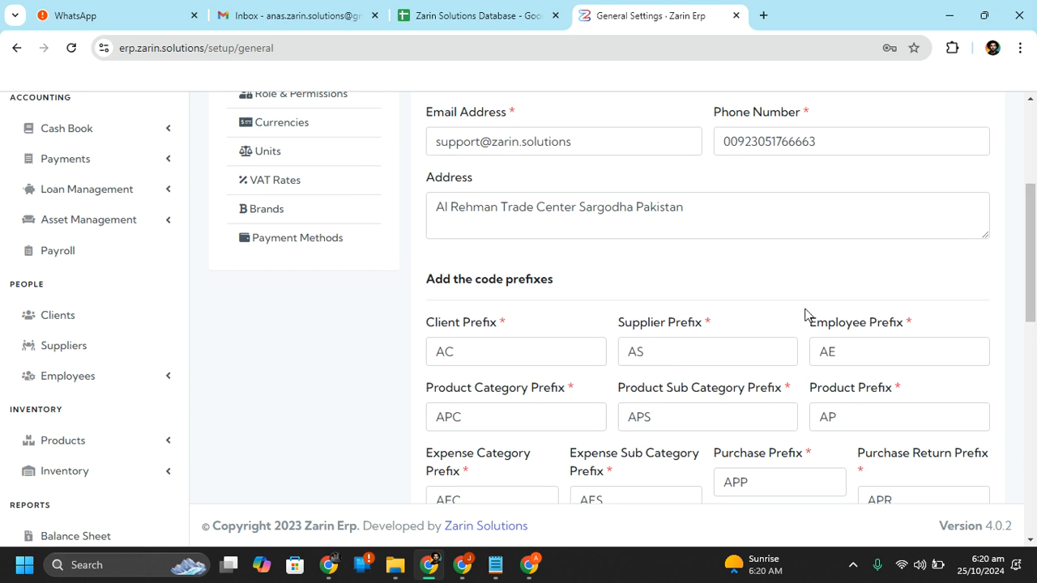
scroll(1027, 348, "down", 2)
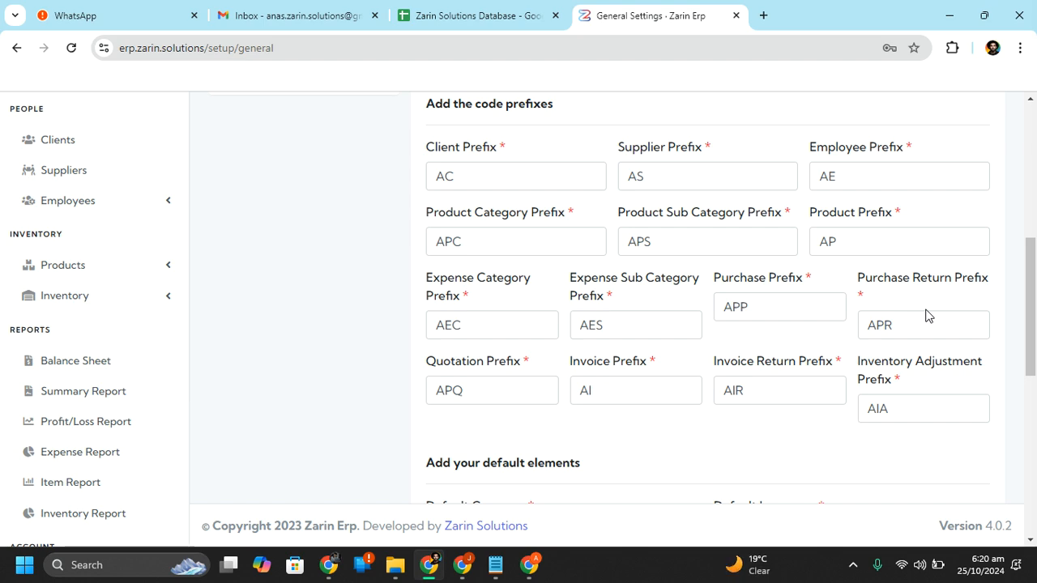
scroll(927, 316, "down", 3)
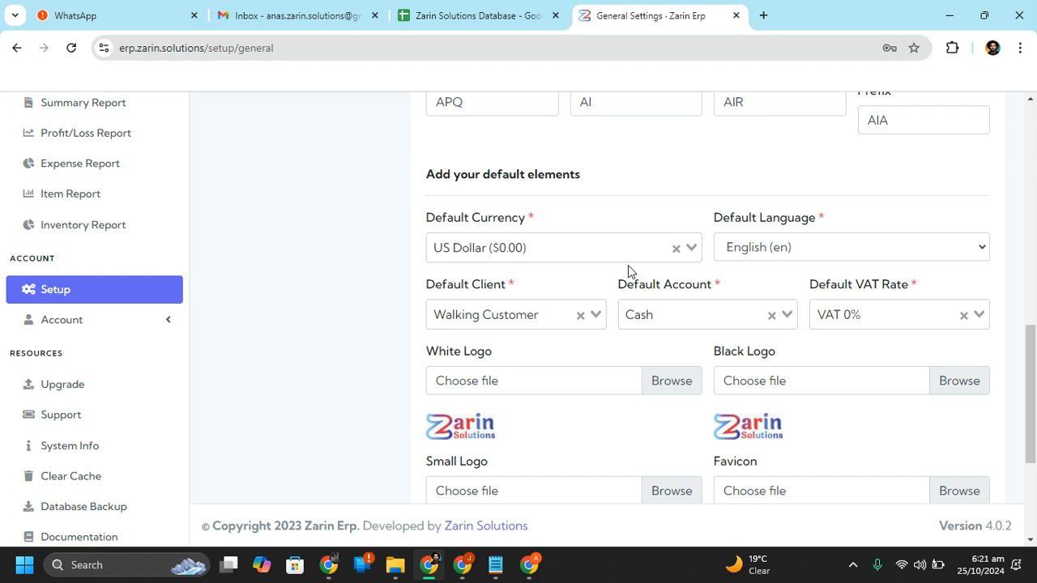
left_click(597, 253)
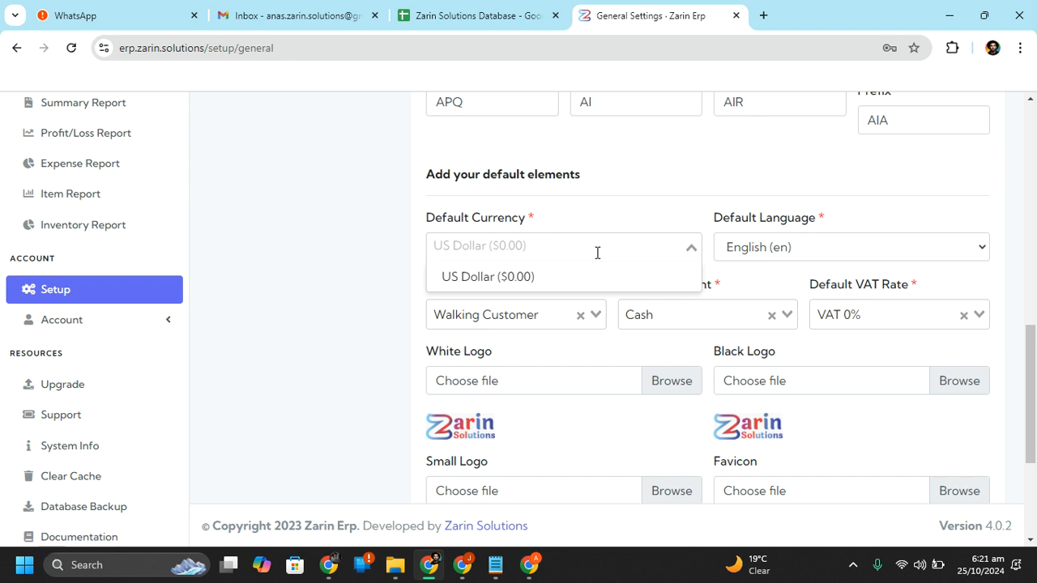
left_click(698, 216)
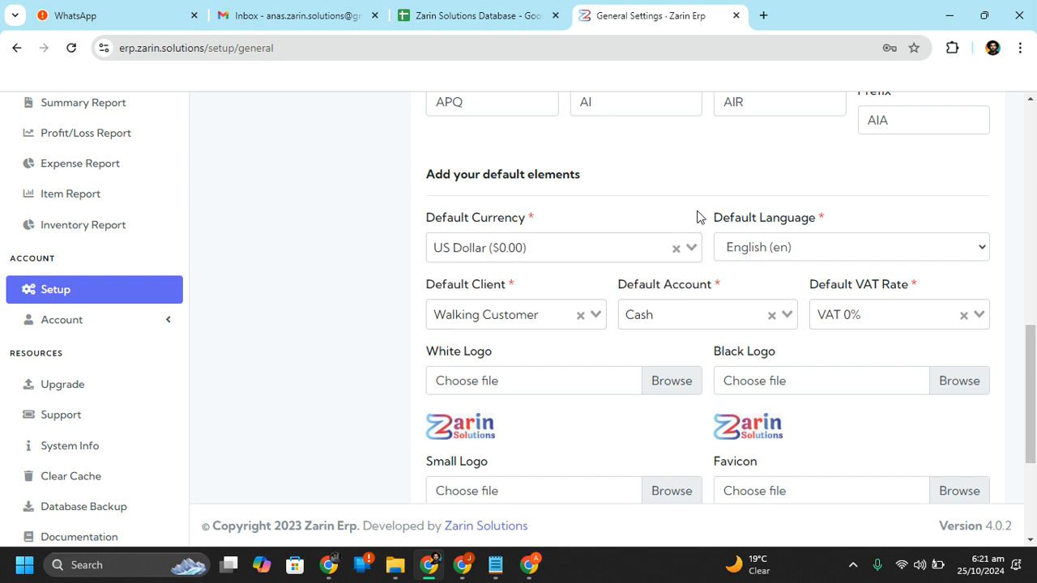
left_click(638, 235)
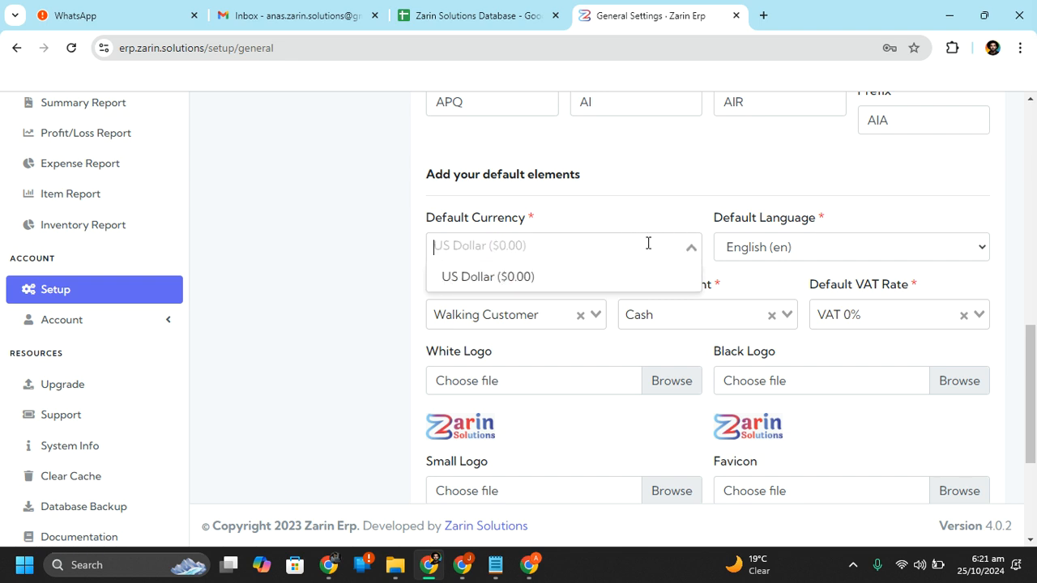
type("rr")
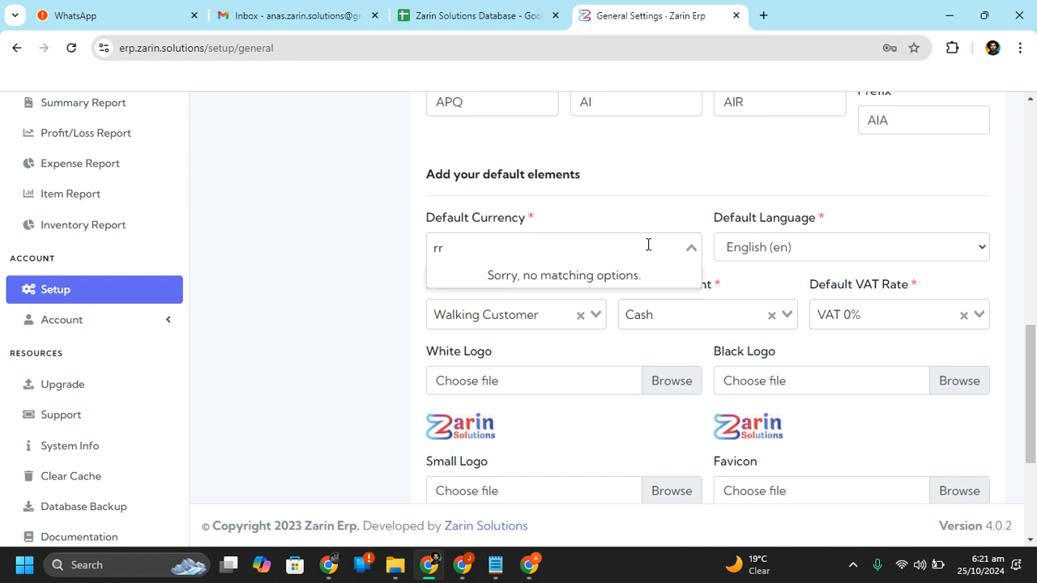
key("BackSpace")
key("BackSpace")
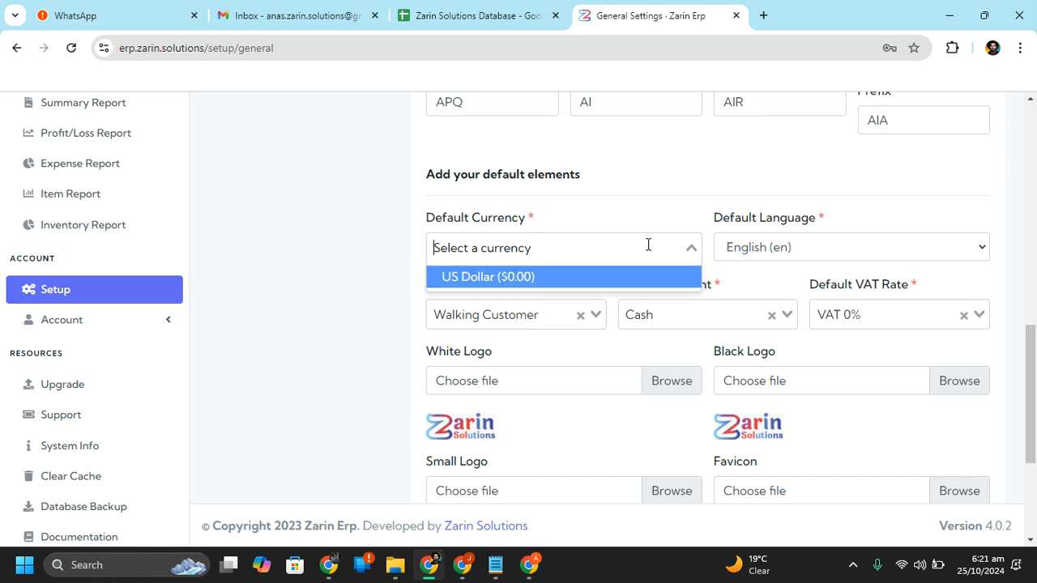
left_click(674, 228)
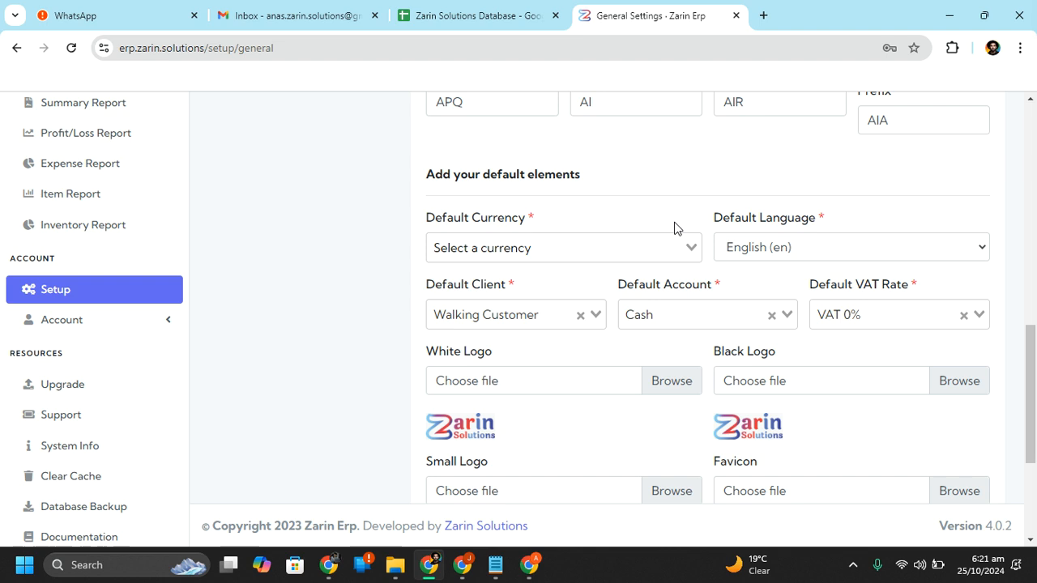
left_click(652, 241)
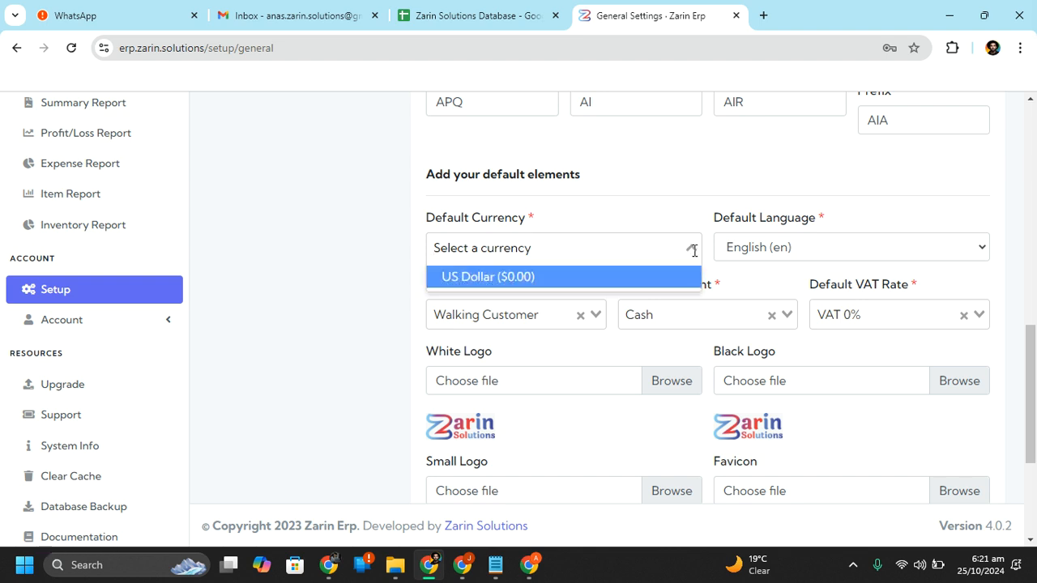
left_click(595, 288)
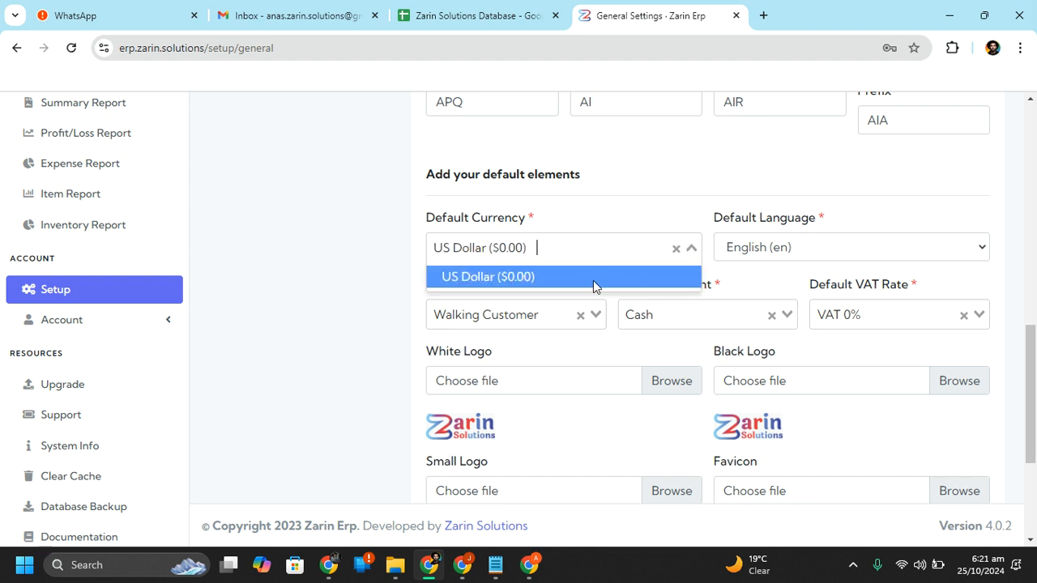
left_click(806, 262)
left_click(790, 256)
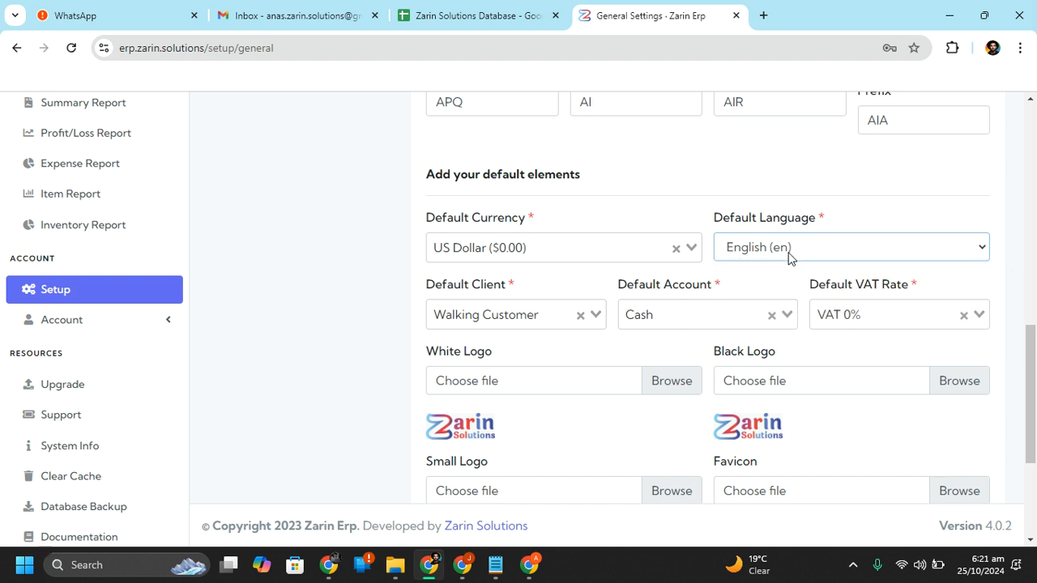
left_click(847, 257)
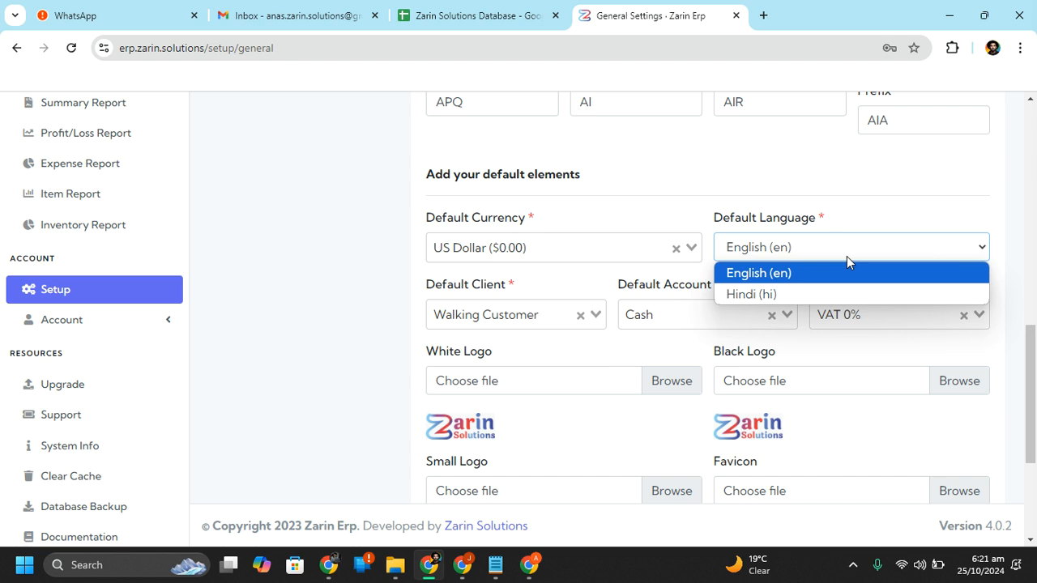
left_click(847, 256)
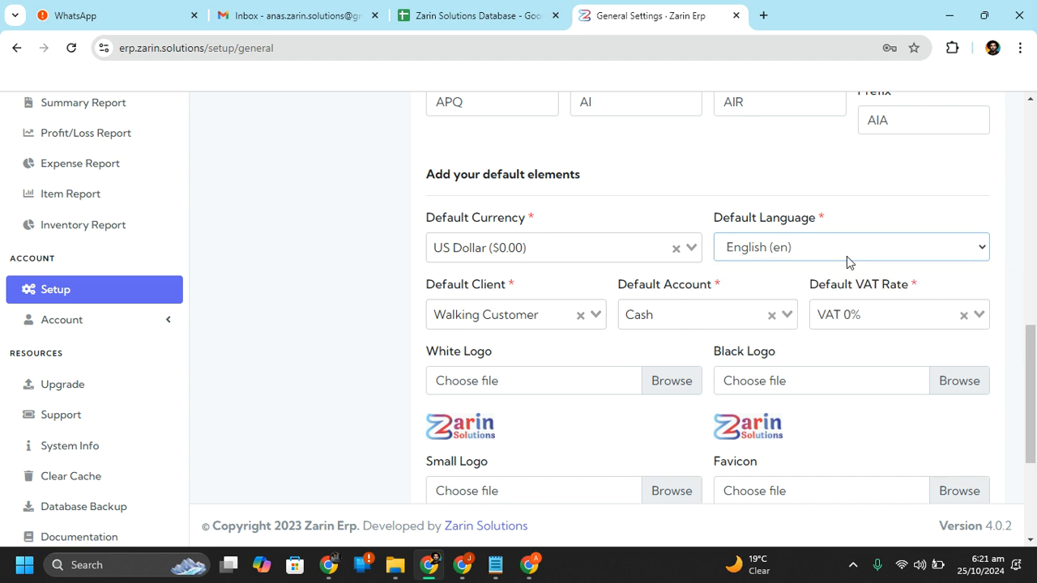
left_click(847, 256)
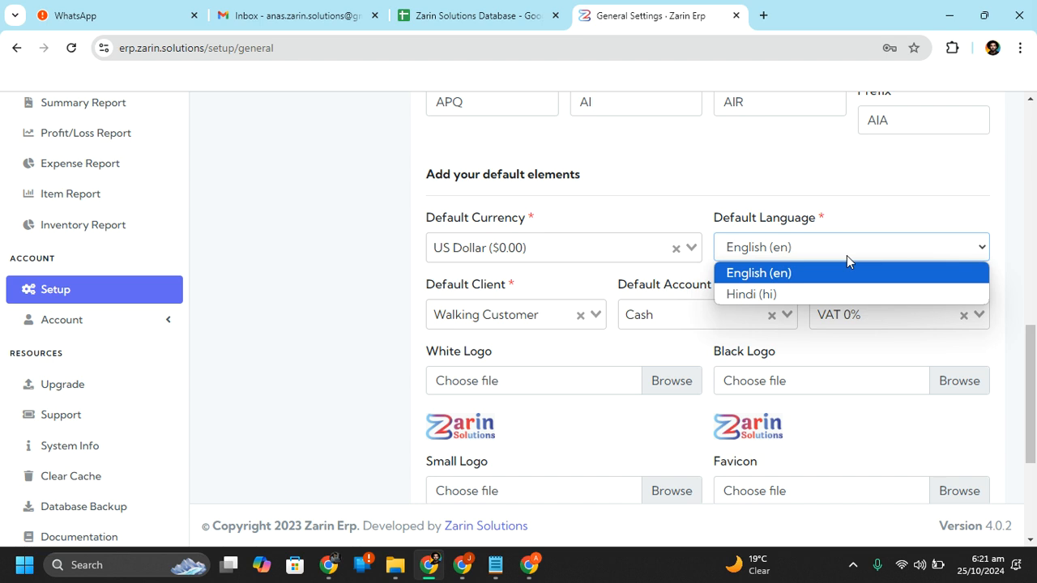
left_click(846, 255)
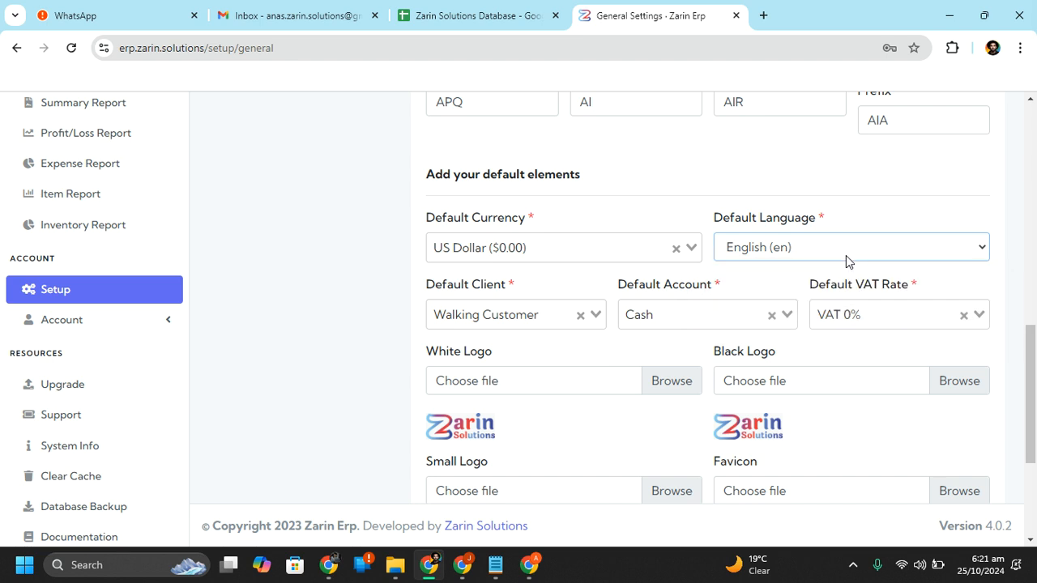
left_click(665, 321)
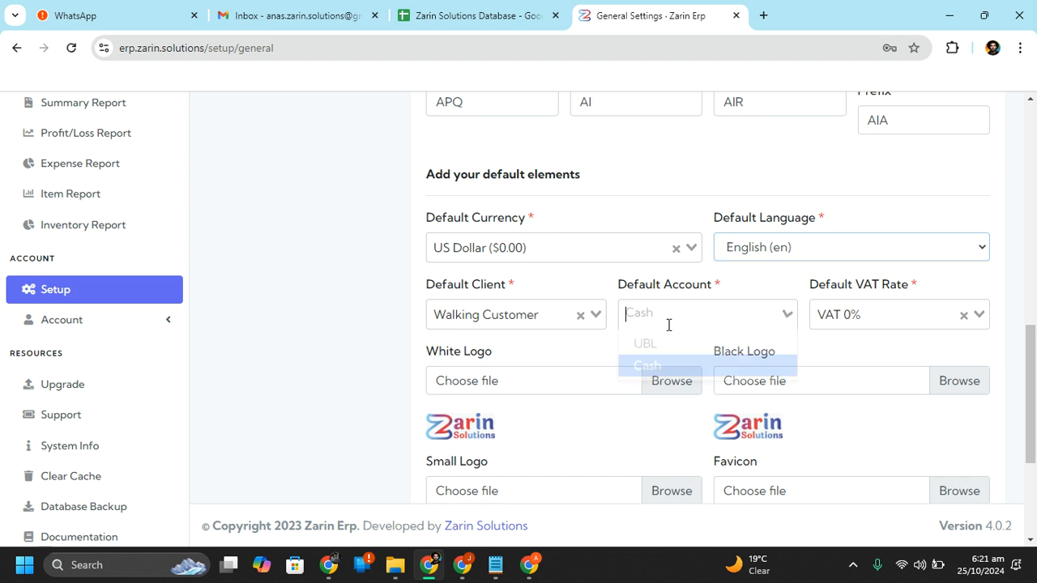
left_click(679, 369)
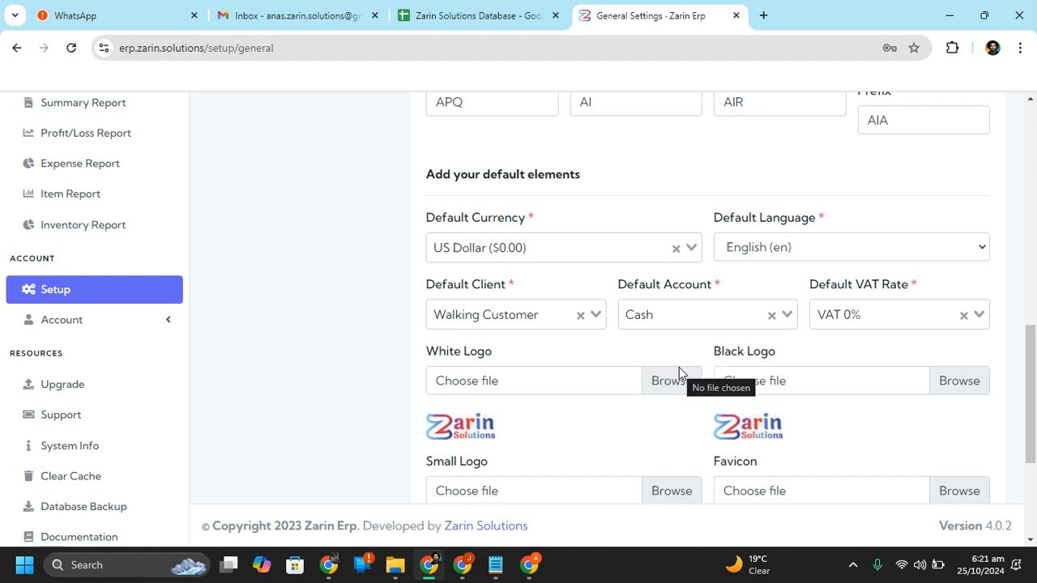
Leave the White Logo unchanged and save the General Settings for Zarin Erp
left_click(679, 372)
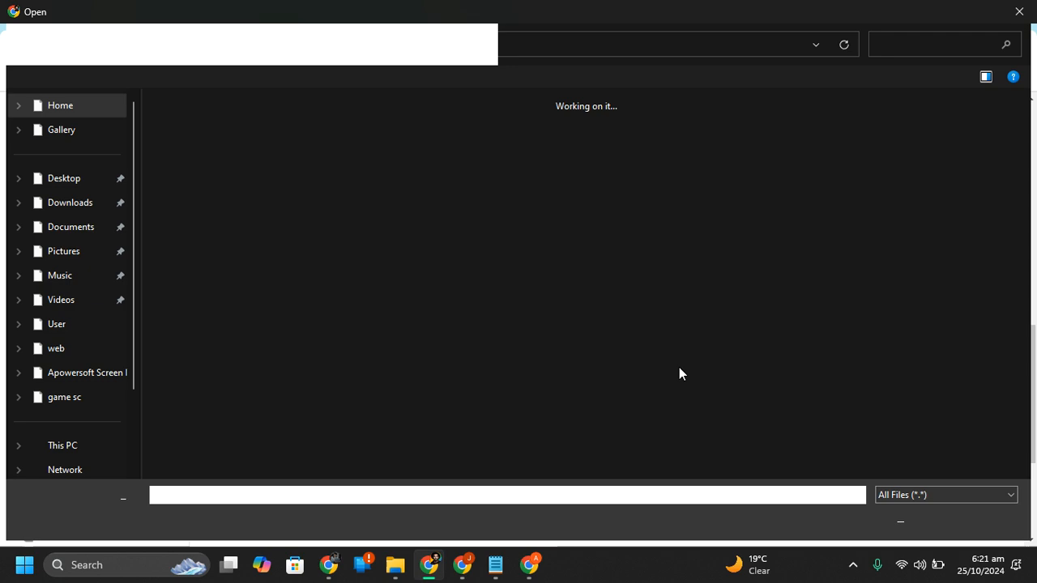
key("Escape")
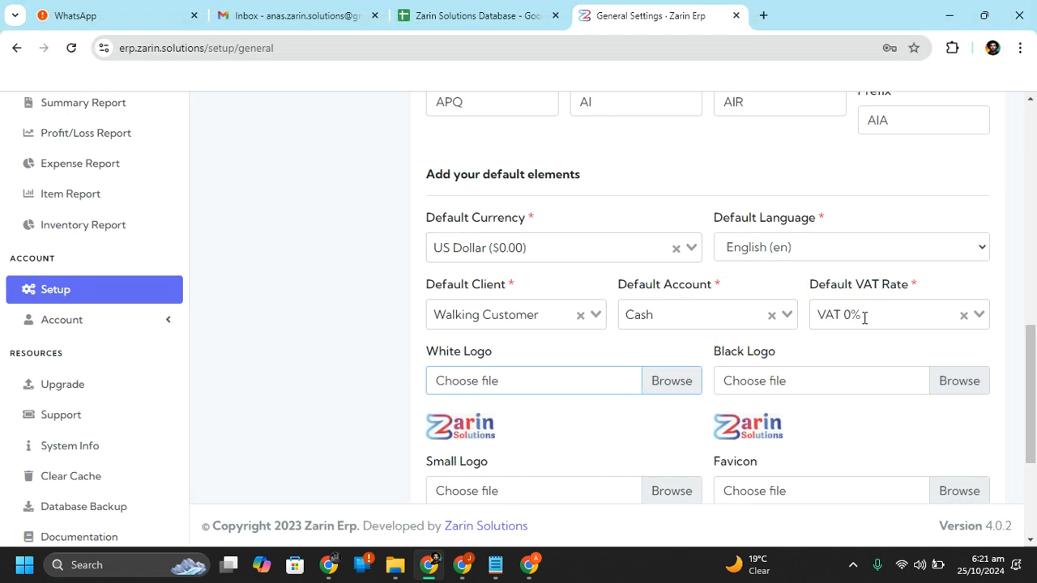
left_click_drag(1032, 360, 1035, 528)
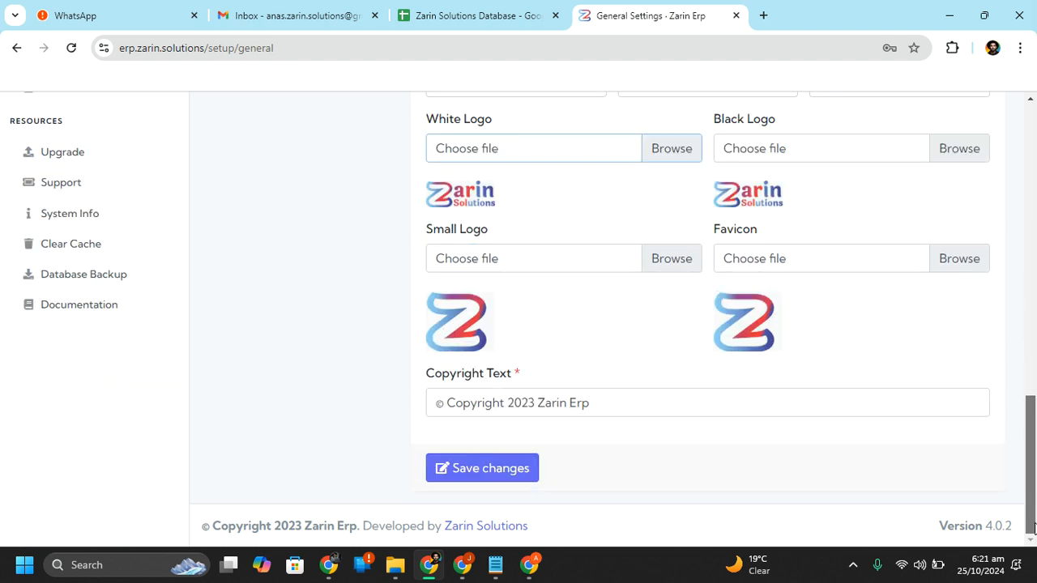
left_click(478, 476)
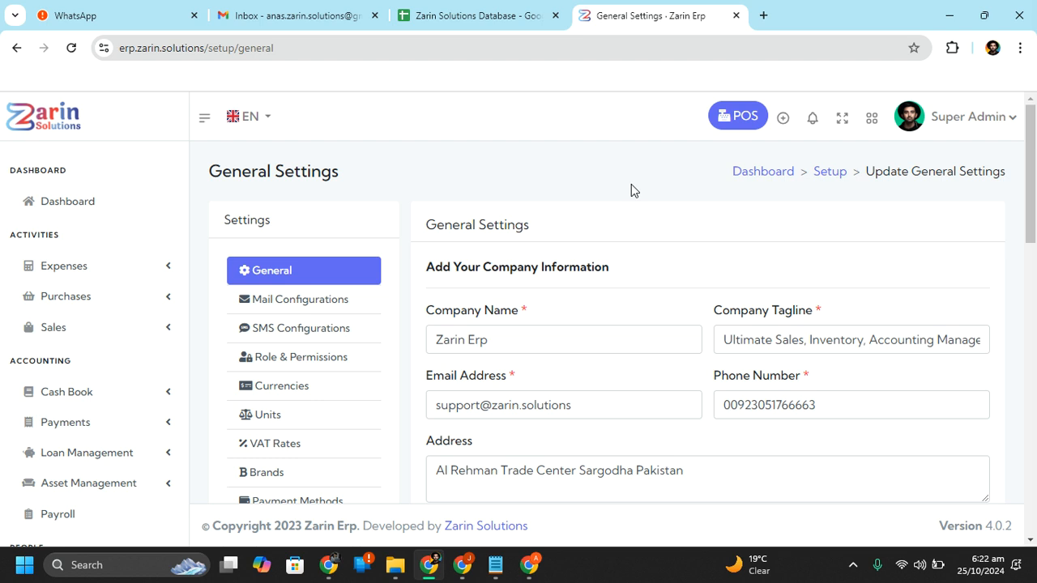
Look at Mail and SMS Configurations, then open Role & Permissions listing Developer and Super Admin
left_click(274, 316)
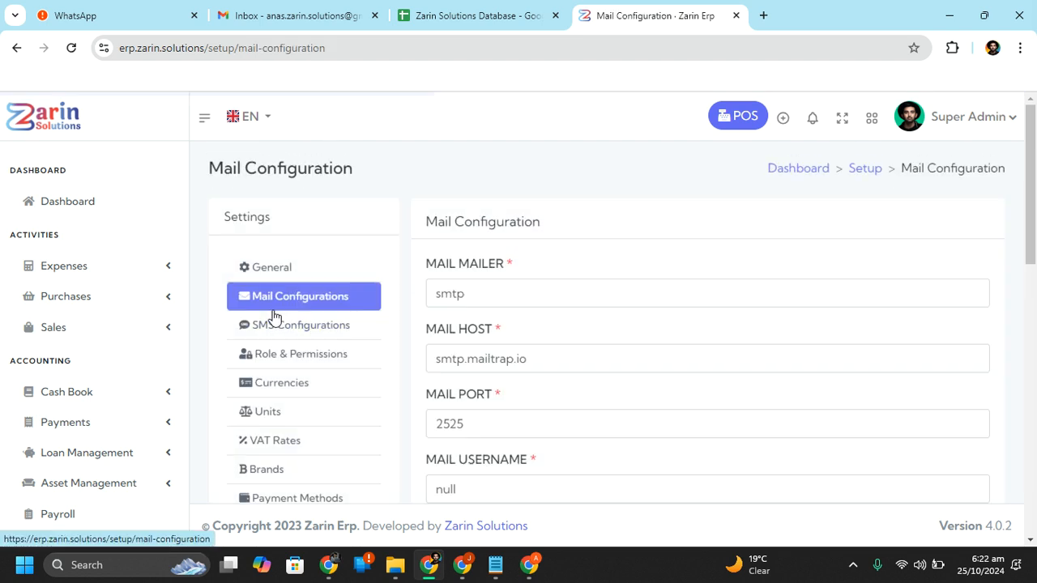
left_click_drag(1035, 222, 1035, 247)
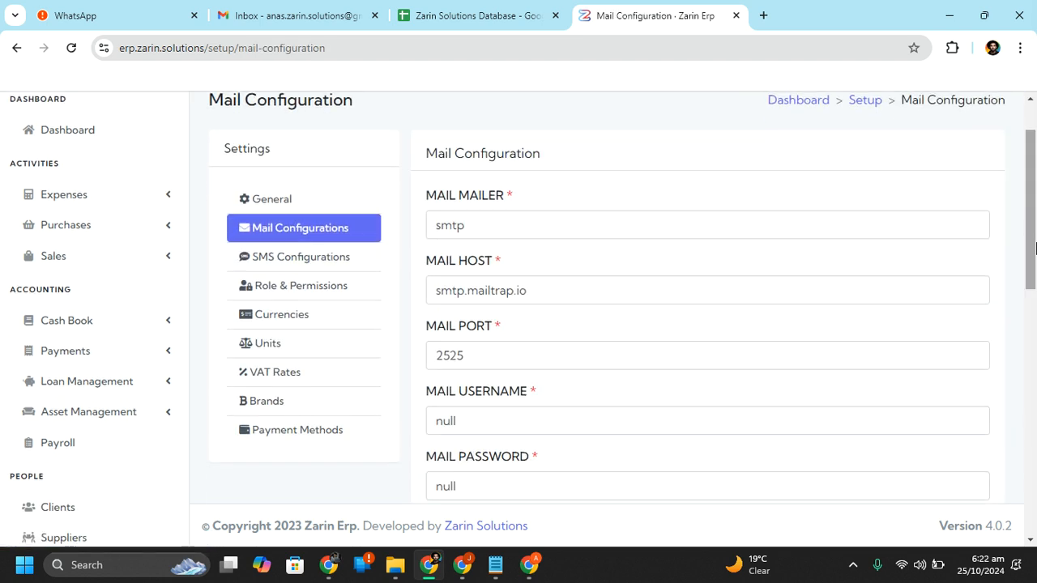
mouse_move(1035, 247)
left_mouse_down()
mouse_move(1035, 324)
mouse_move(1035, 232)
mouse_move(1036, 252)
left_mouse_up()
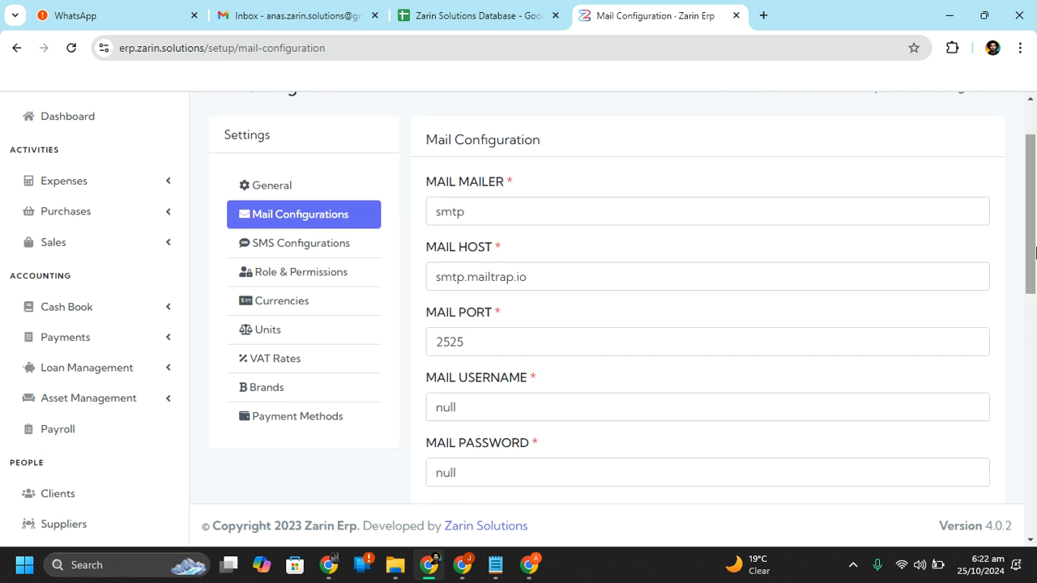
left_click(349, 253)
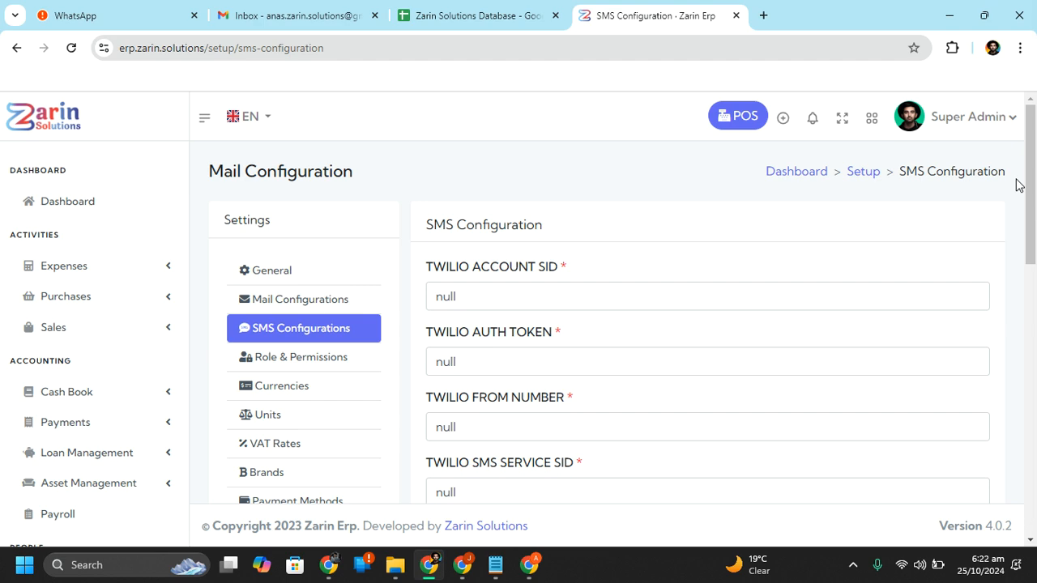
left_click_drag(1016, 187, 852, 248)
left_click(845, 235)
left_click_drag(1035, 191, 1021, 171)
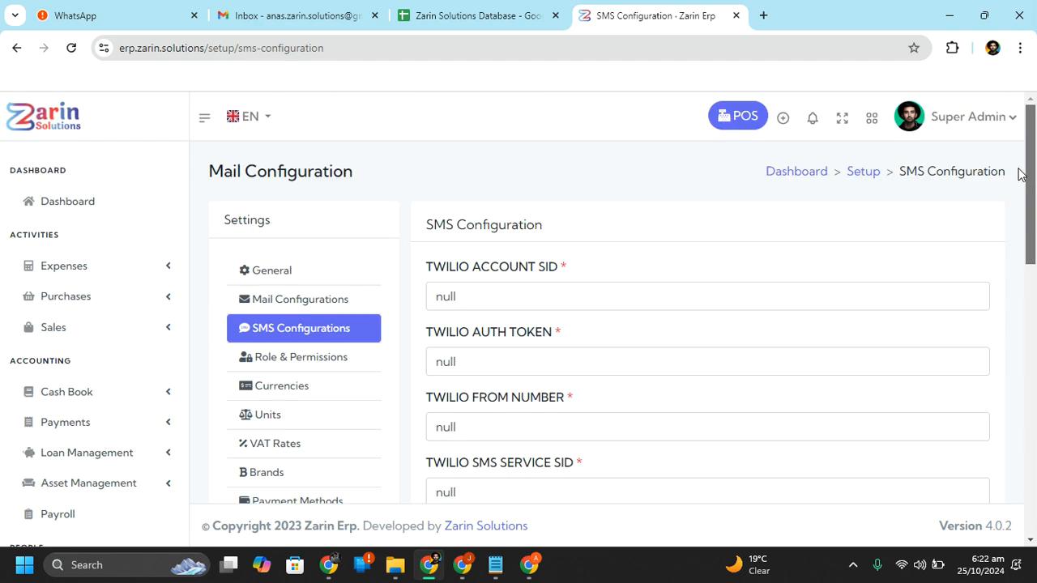
left_click(346, 366)
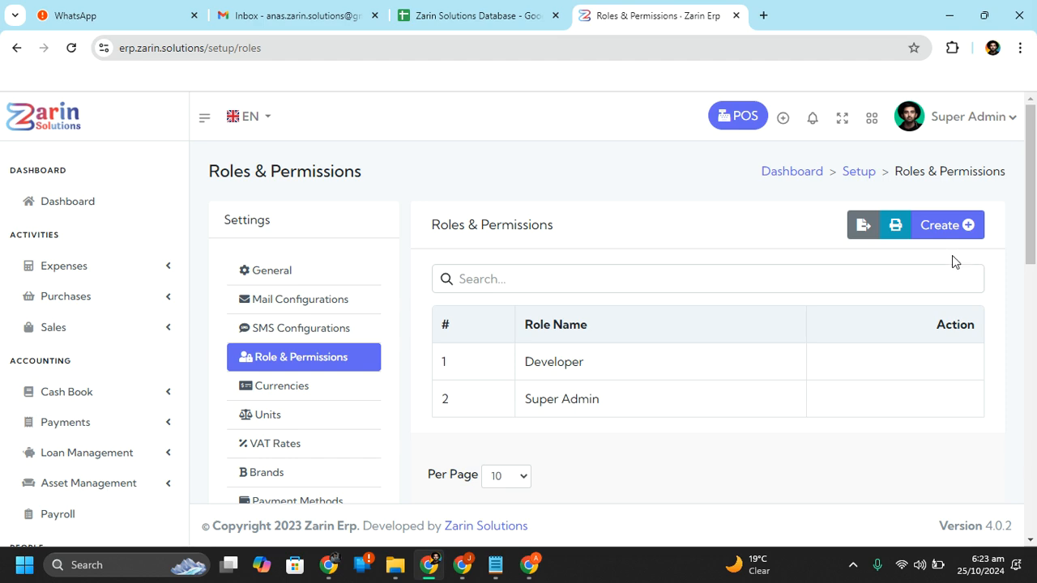
Start a new role with every permission ticked, toggling Account Summery off and back on
left_click(940, 223)
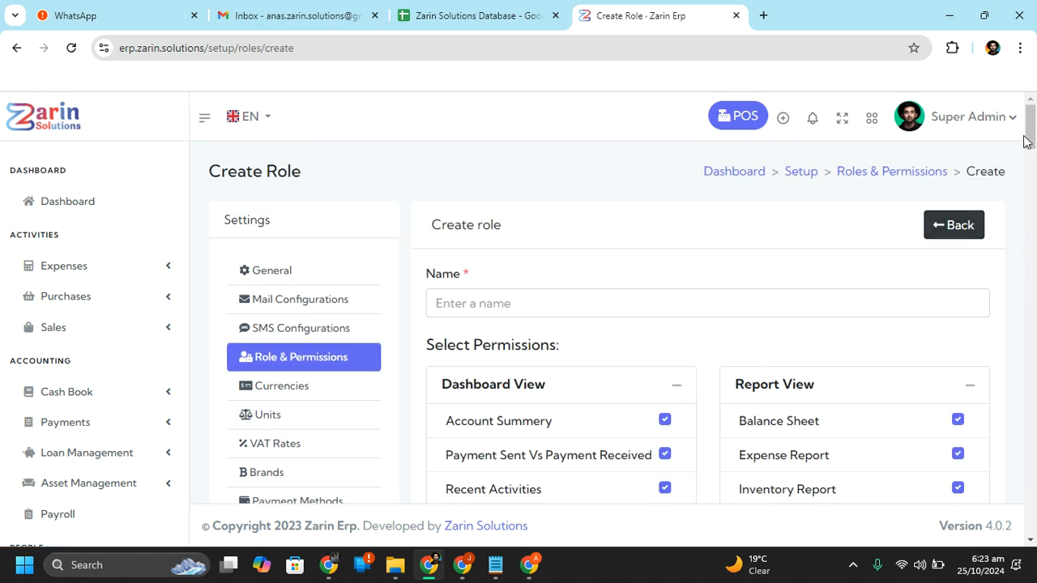
scroll(753, 268, "down", 2)
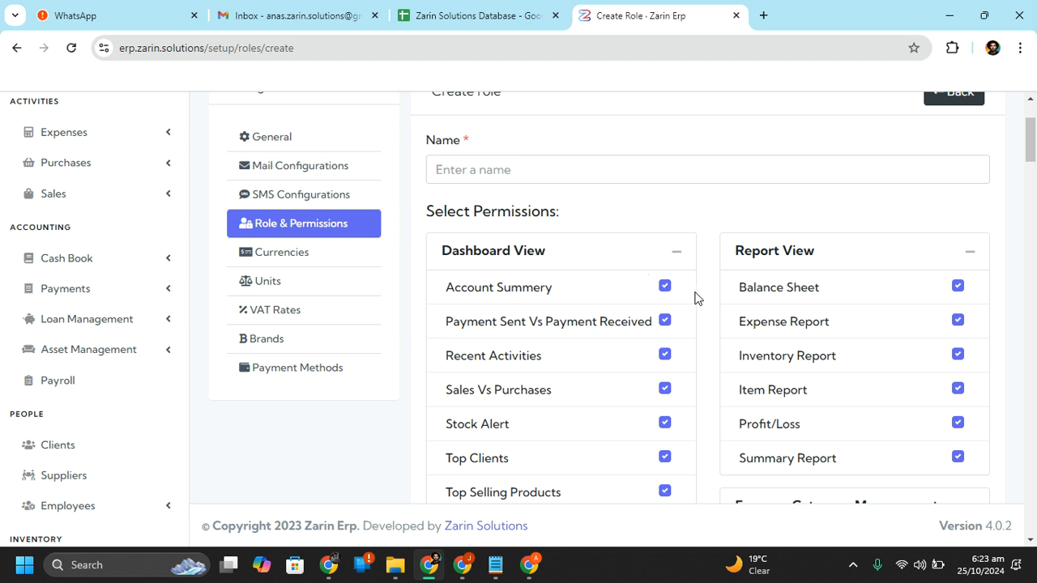
left_click(665, 288)
double_click(665, 288)
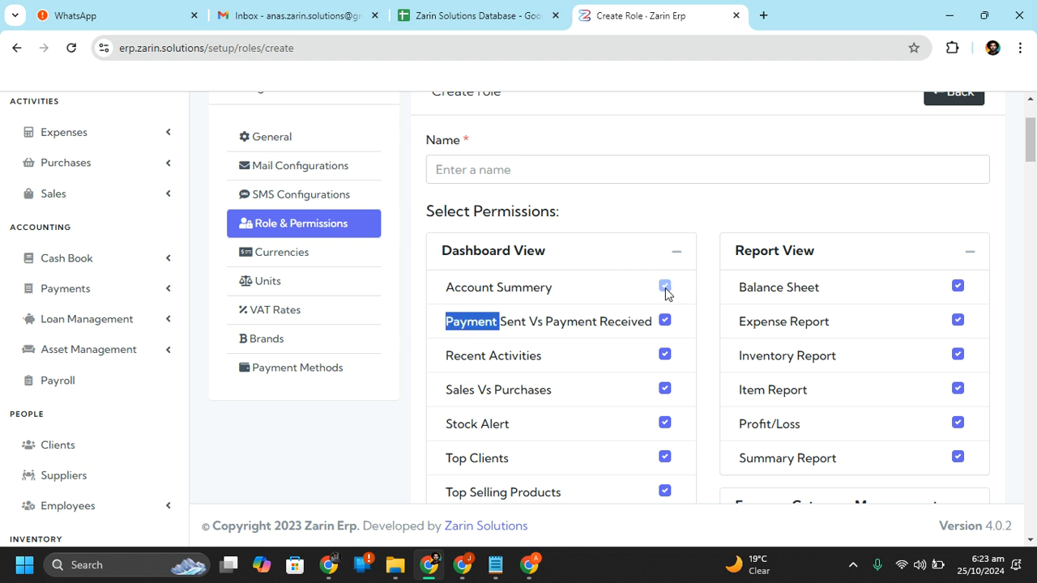
left_click(665, 288)
left_click_drag(1030, 154, 1034, 36)
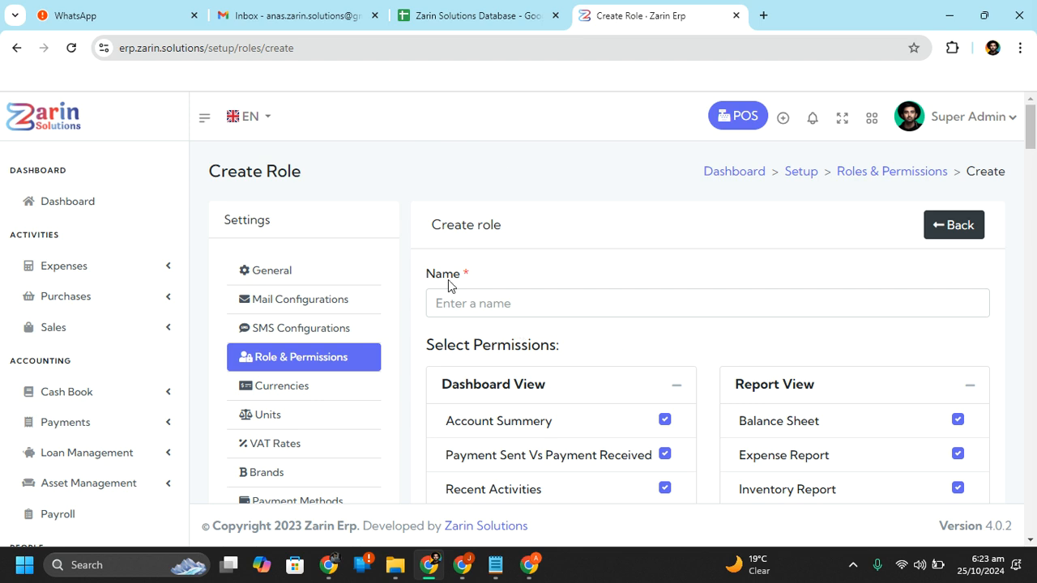
left_click(504, 306)
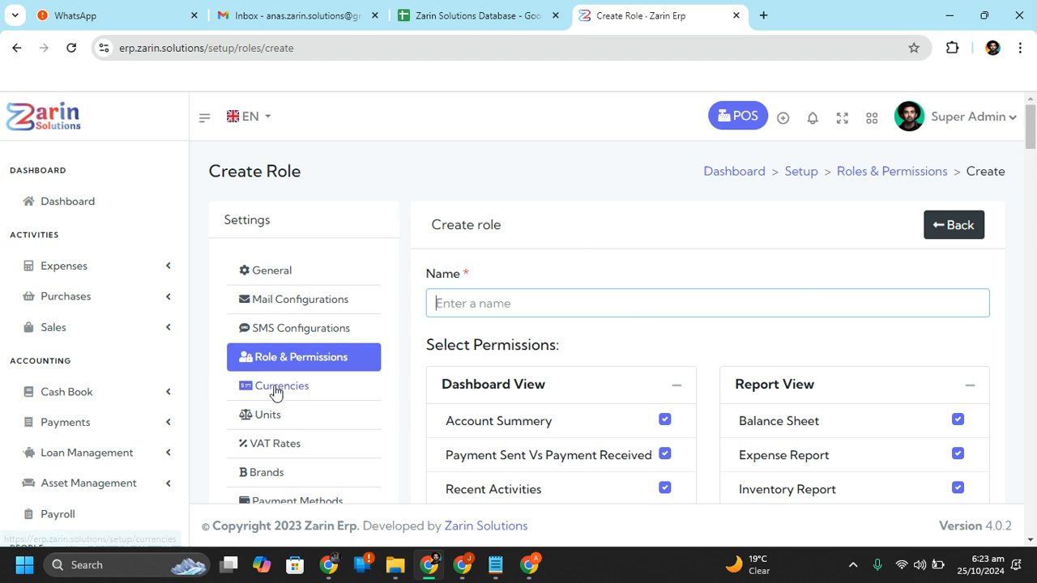
Check Currencies, which lists only United States Dollar, then open the empty Units settings
left_click(315, 392)
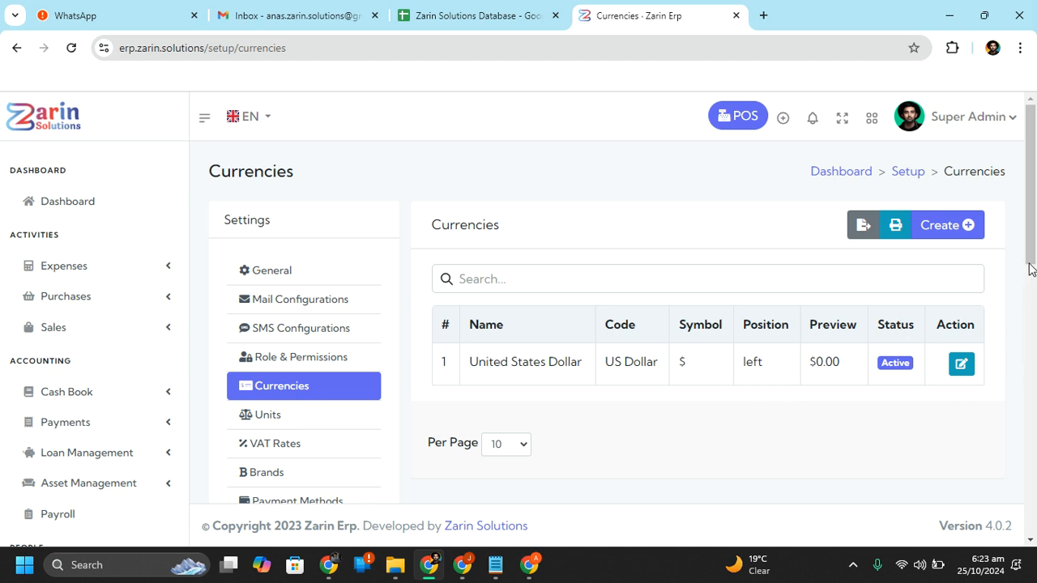
left_click_drag(1030, 234, 1030, 236)
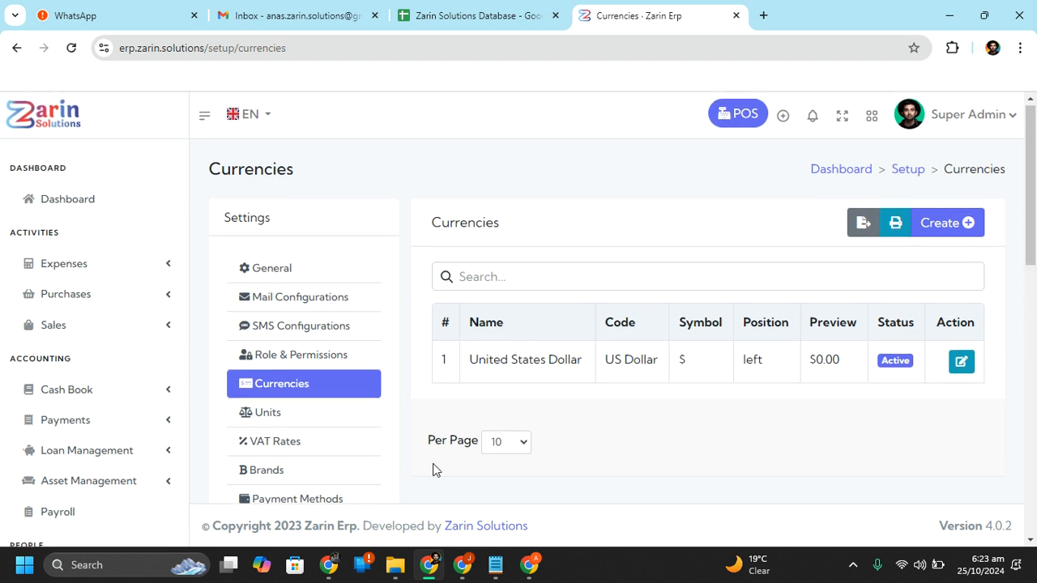
left_click(334, 425)
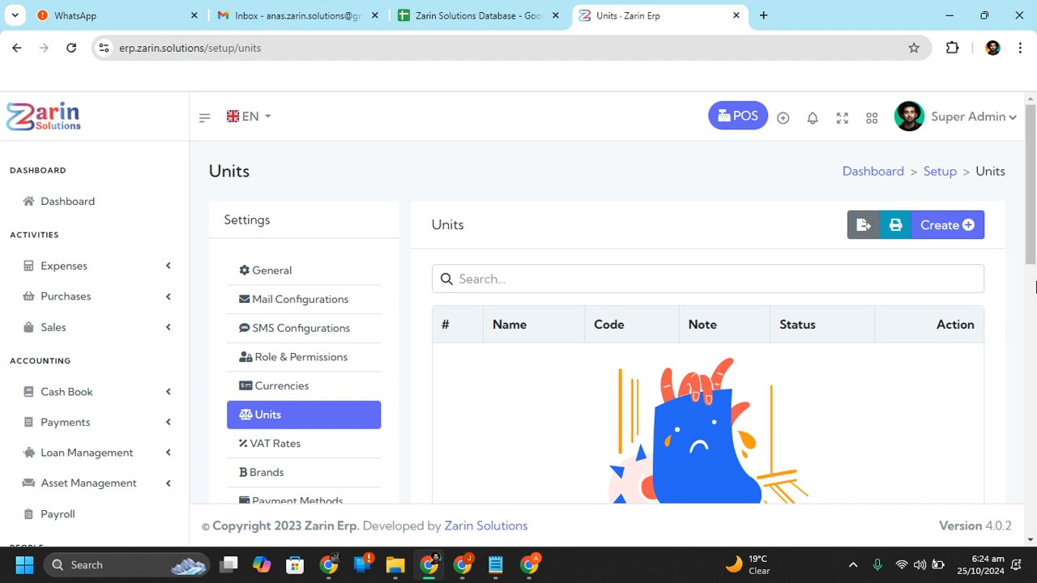
scroll(1030, 243, "down", 2)
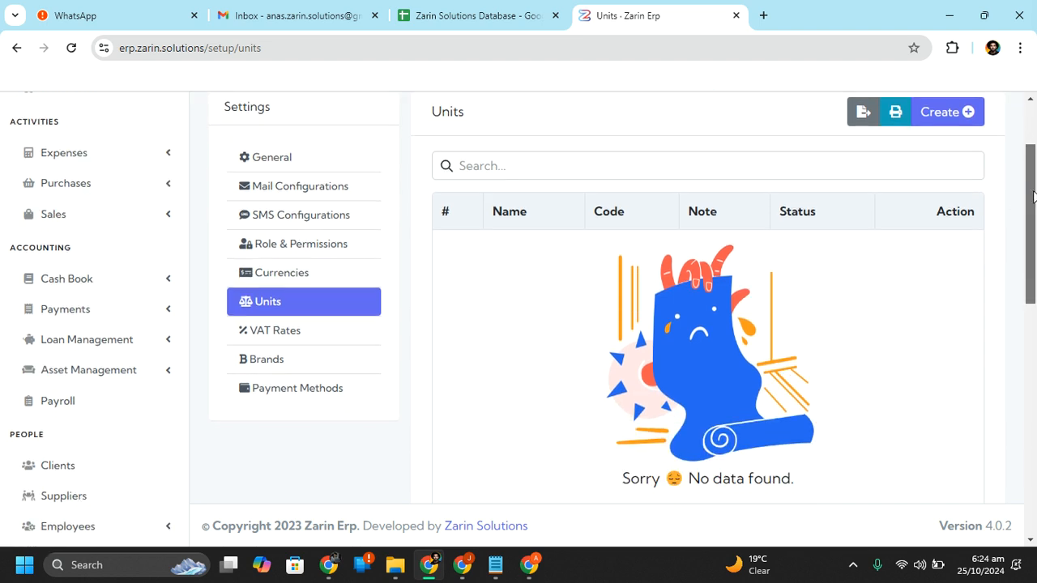
Create an Active unit named Kilogram with code Kg and save it
left_click(964, 112)
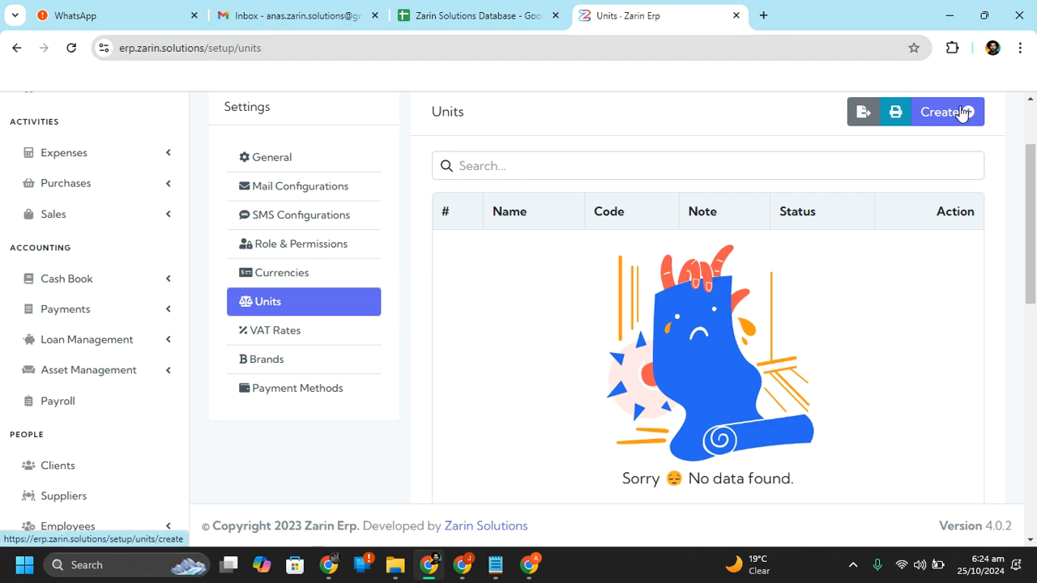
left_click(503, 304)
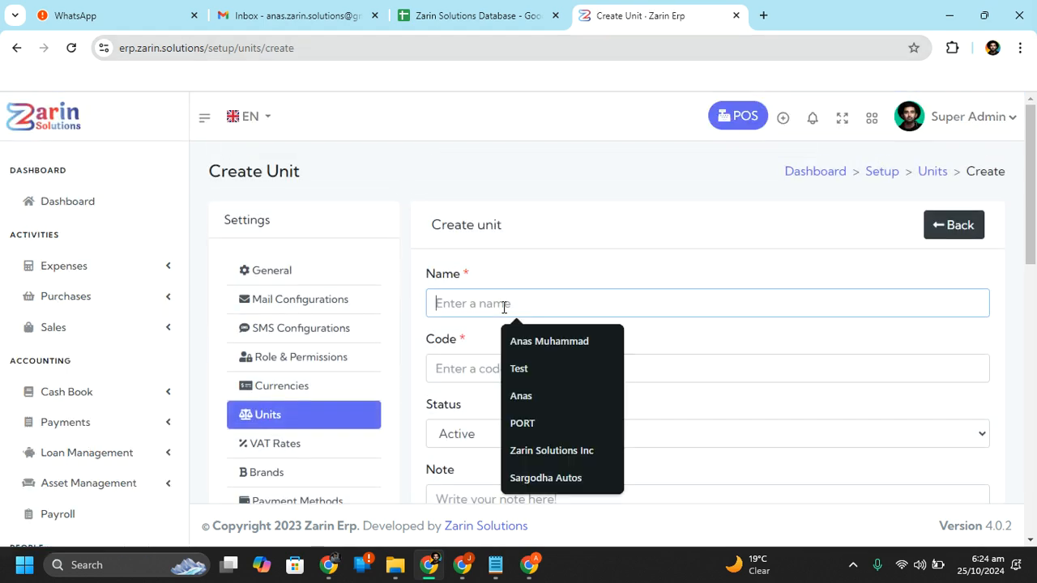
scroll(672, 243, "down", 2)
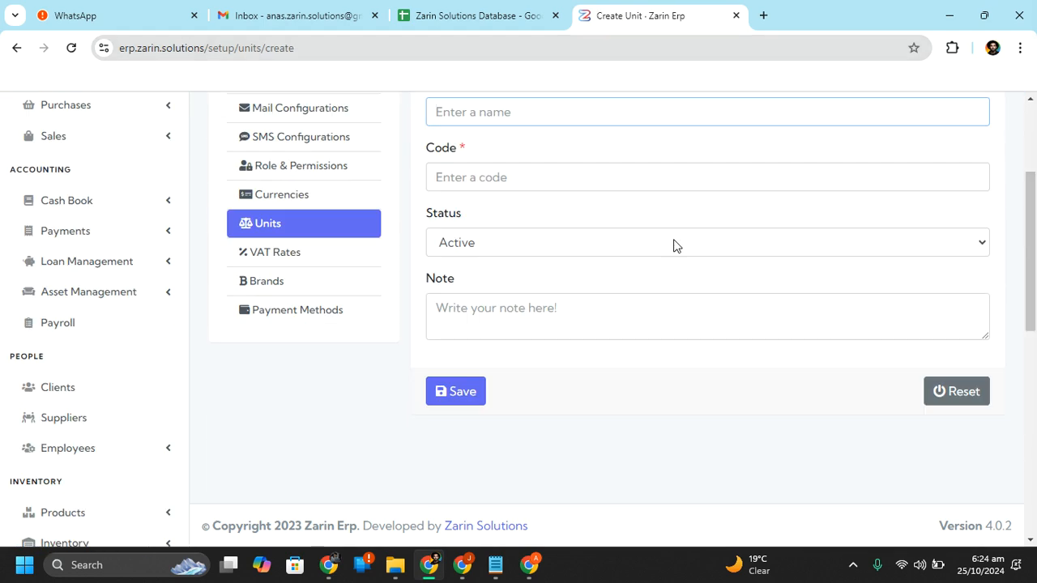
left_click(558, 176)
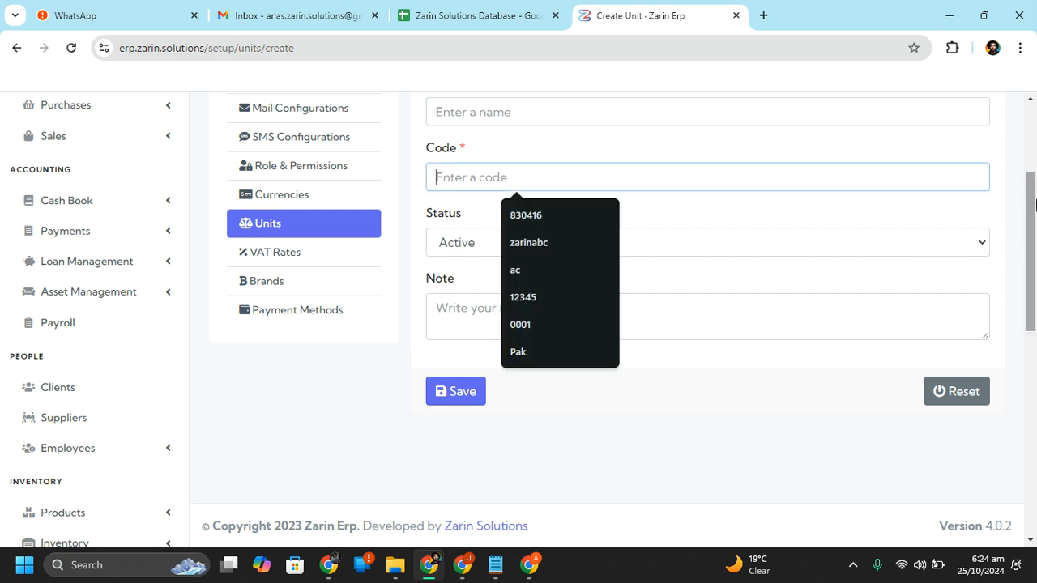
scroll(1034, 183, "up", 1)
left_click(673, 208)
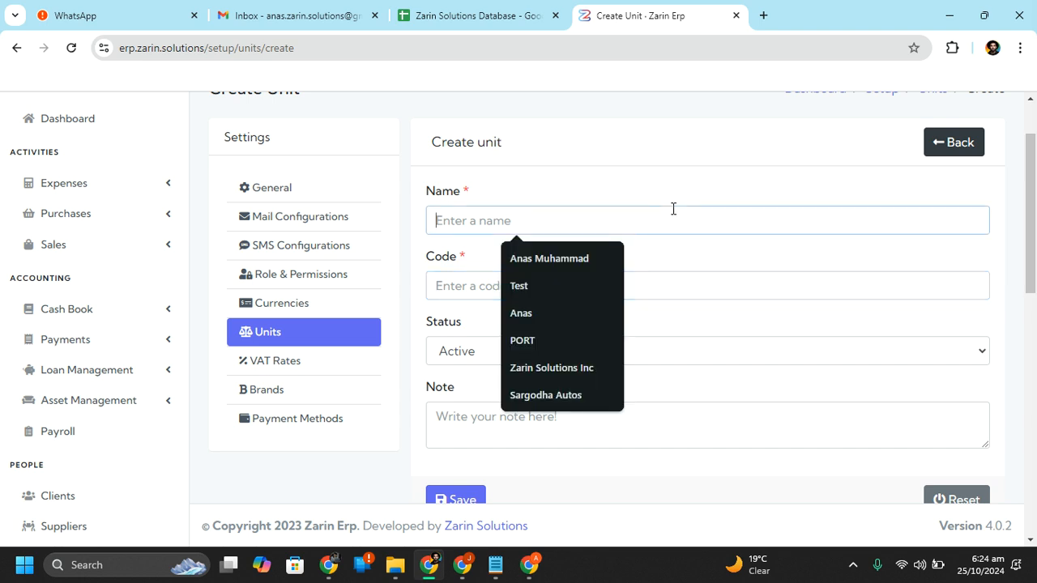
type("Kilogram")
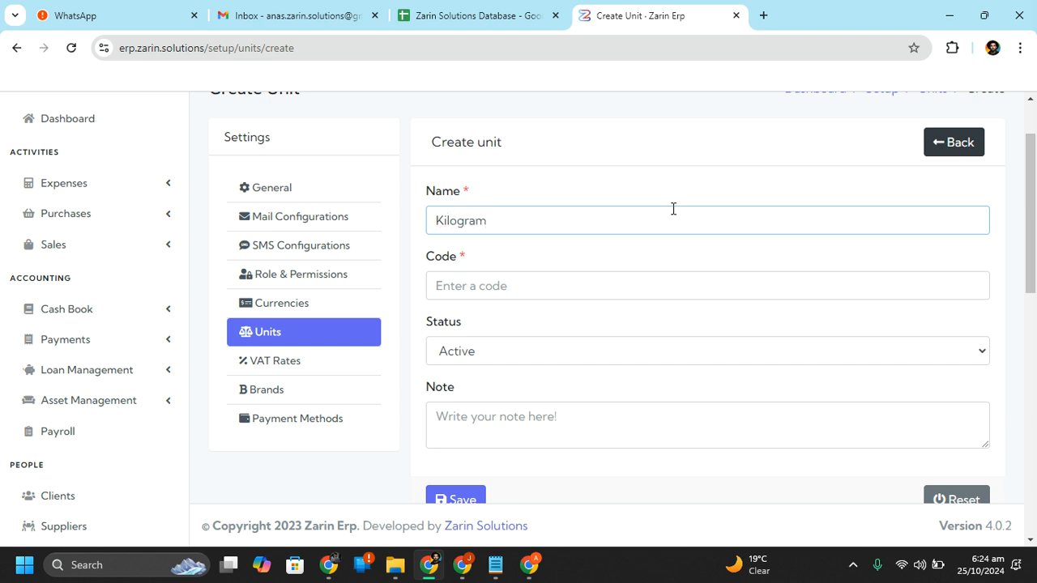
key("Tab")
type("Kg")
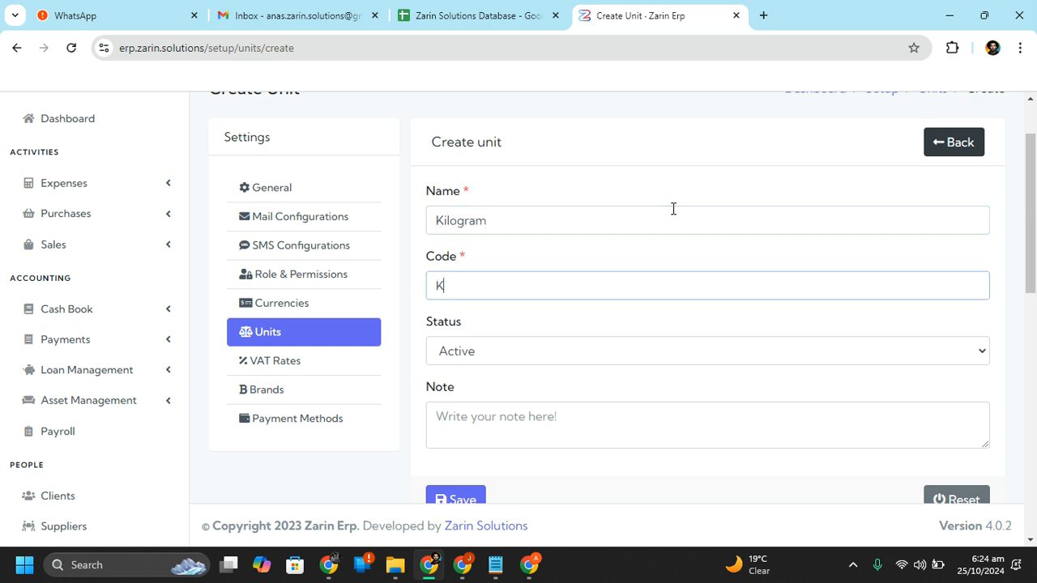
key("Tab")
key("Tab")
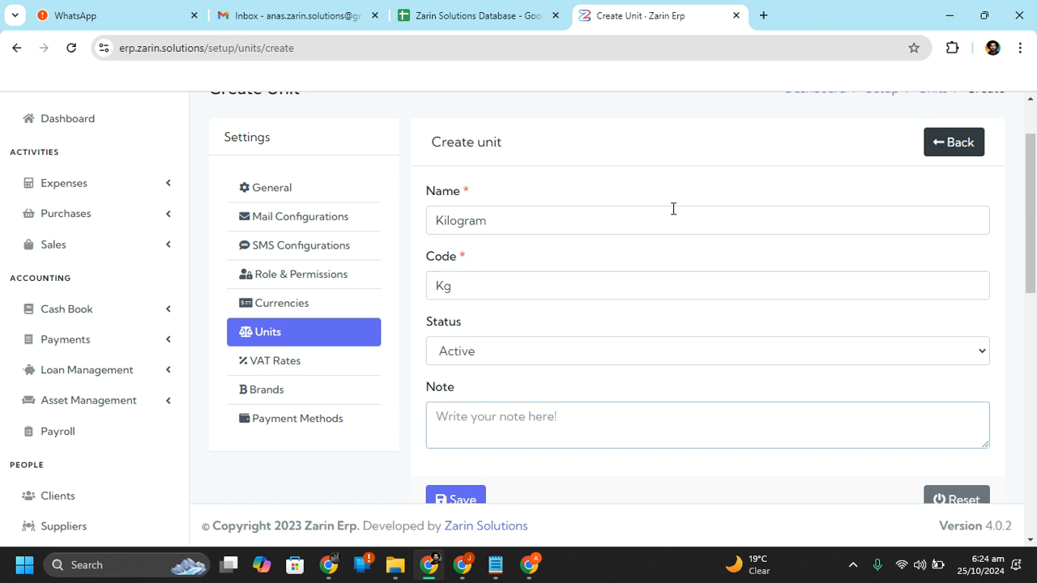
left_click(462, 496)
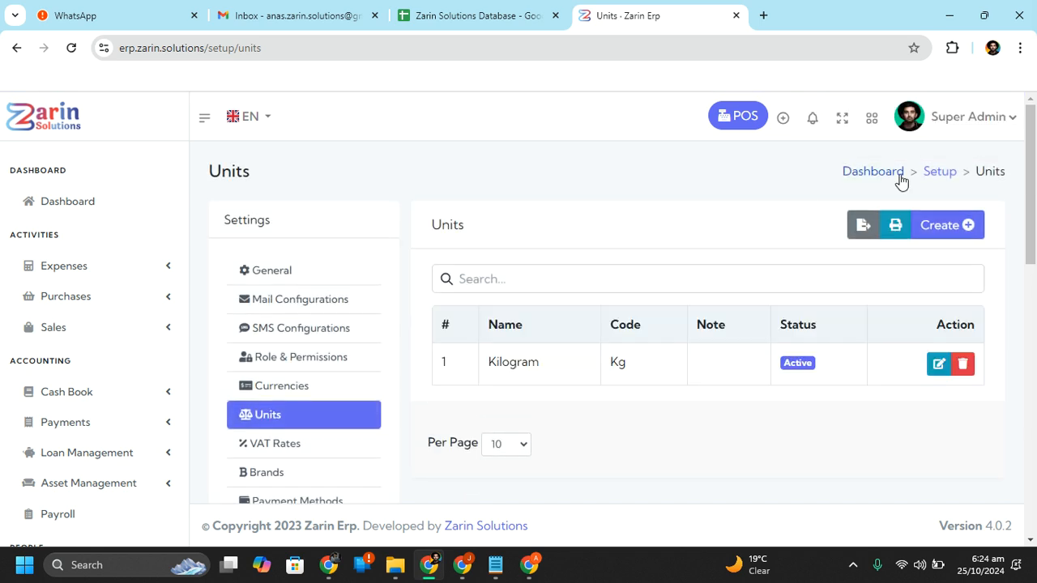
Preview the Create VAT Rate form without saving, then switch to the empty Brands settings
left_click_drag(1032, 146, 1032, 192)
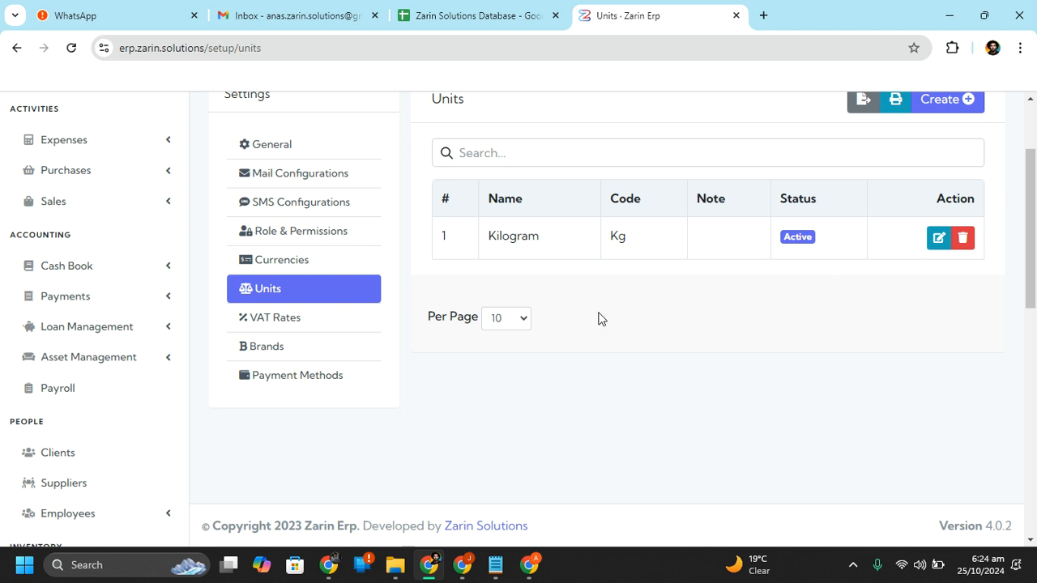
left_click(286, 316)
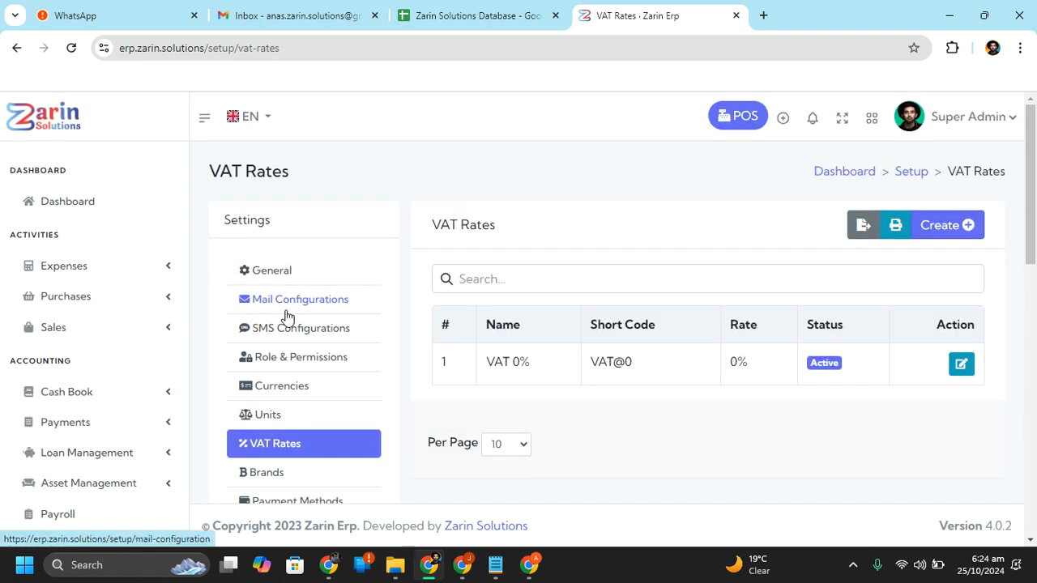
left_click(945, 234)
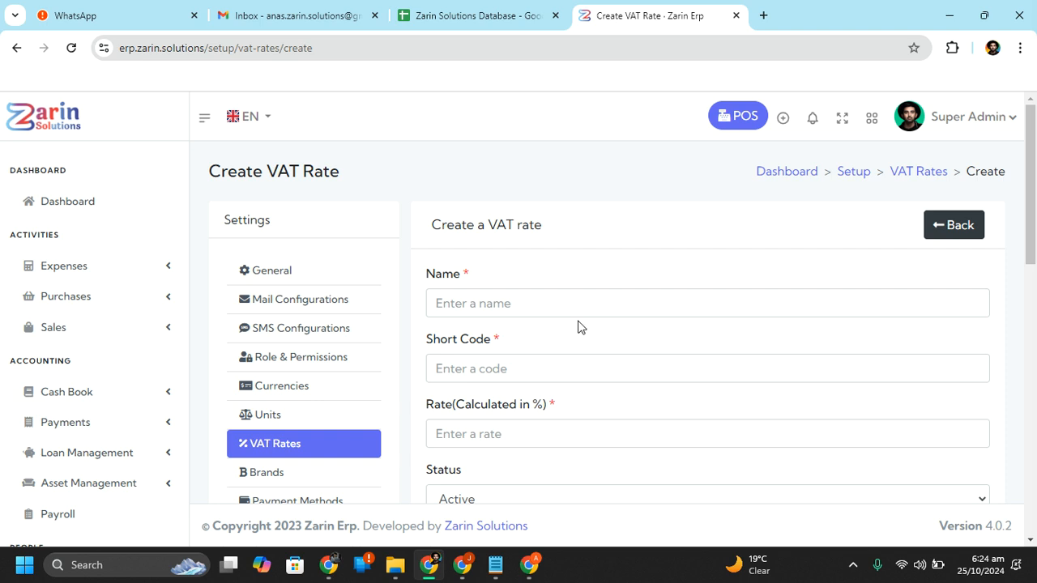
left_click(530, 300)
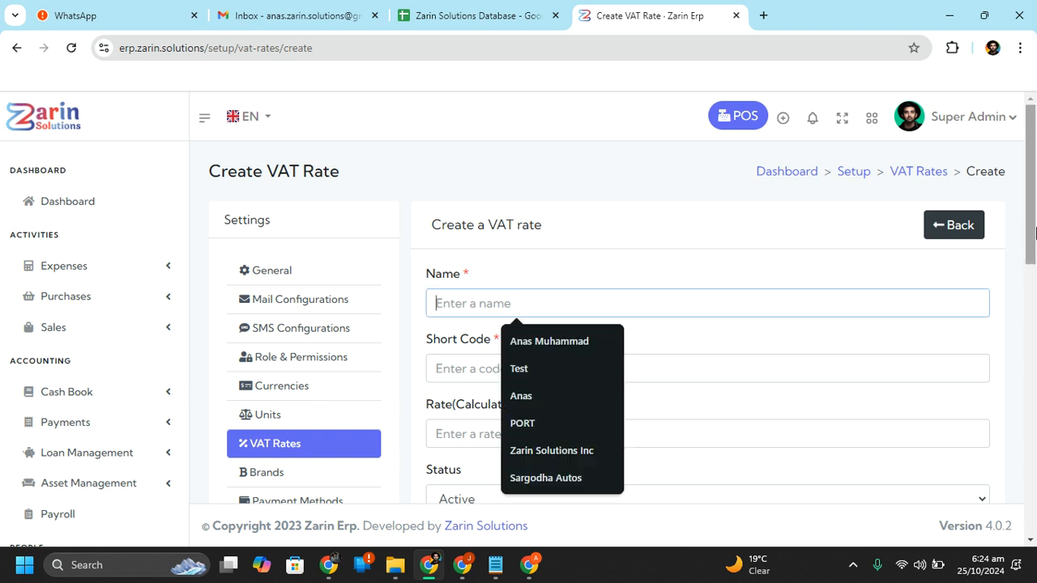
left_click_drag(1031, 232, 1031, 293)
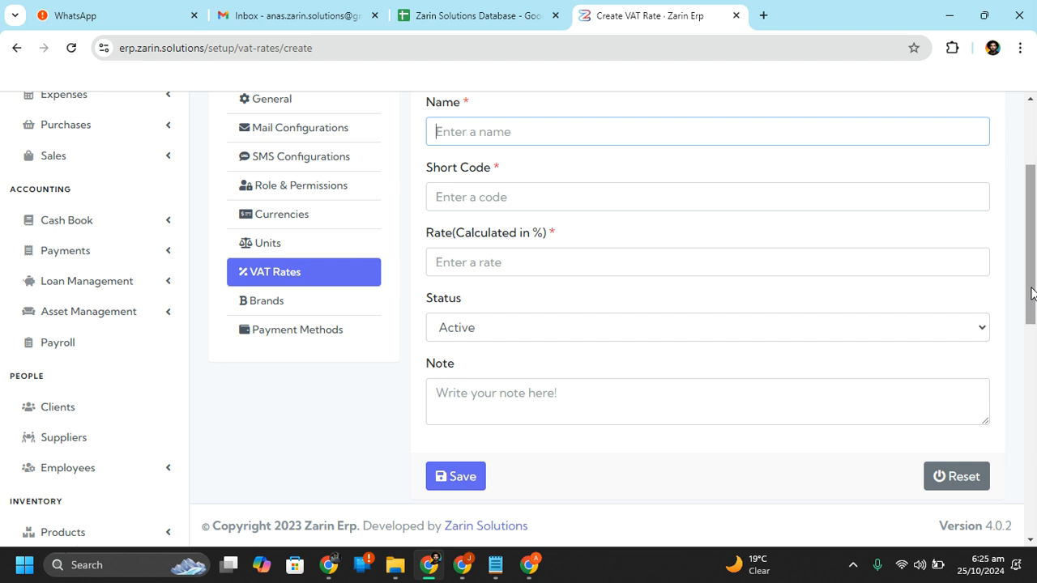
left_click_drag(1031, 293, 1035, 268)
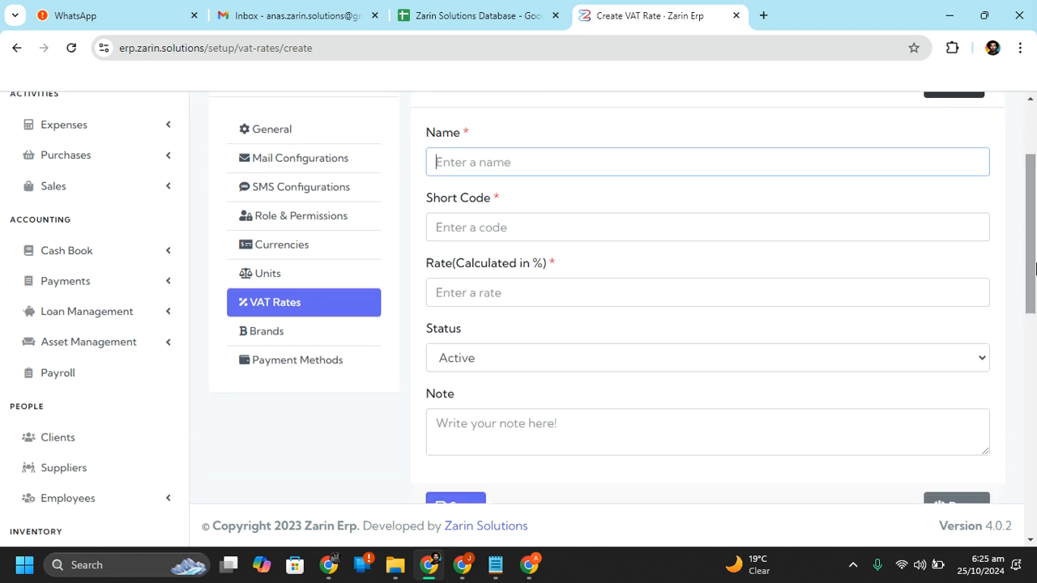
left_click(293, 348)
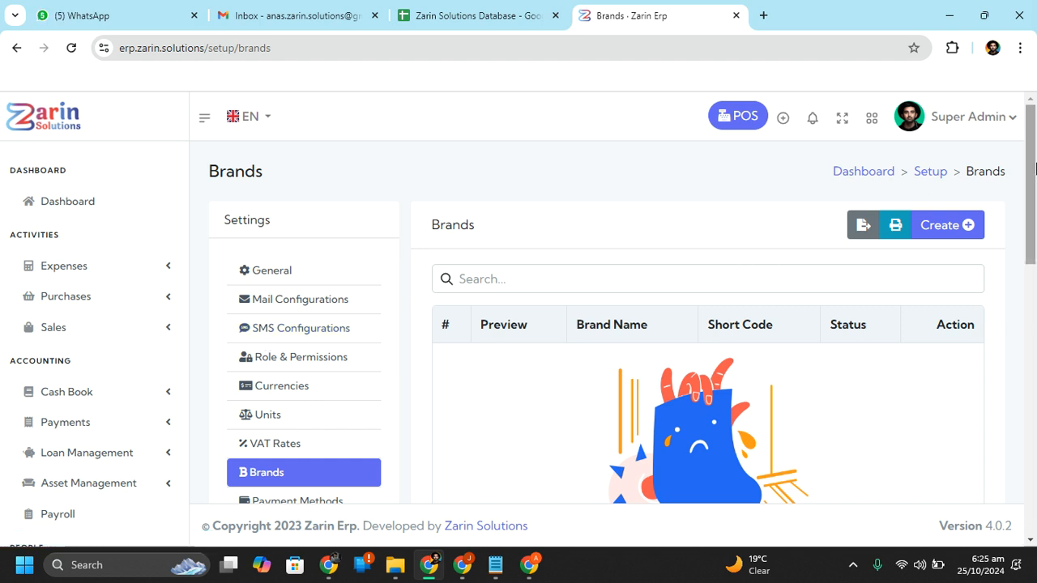
Go to Payment Methods and open a blank Create Payment Method form with status Active
left_click_drag(1032, 166, 1034, 227)
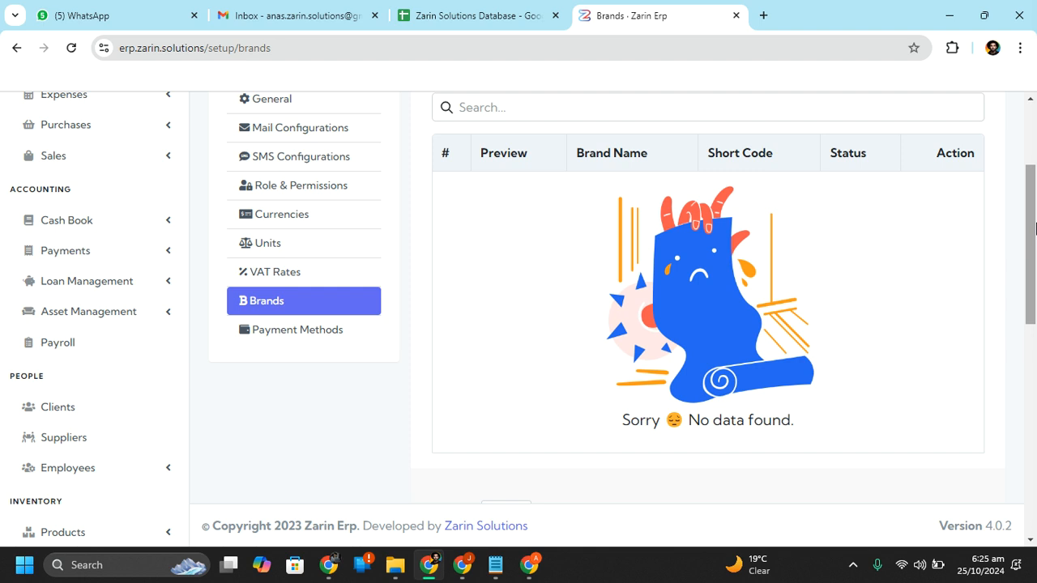
left_click(316, 331)
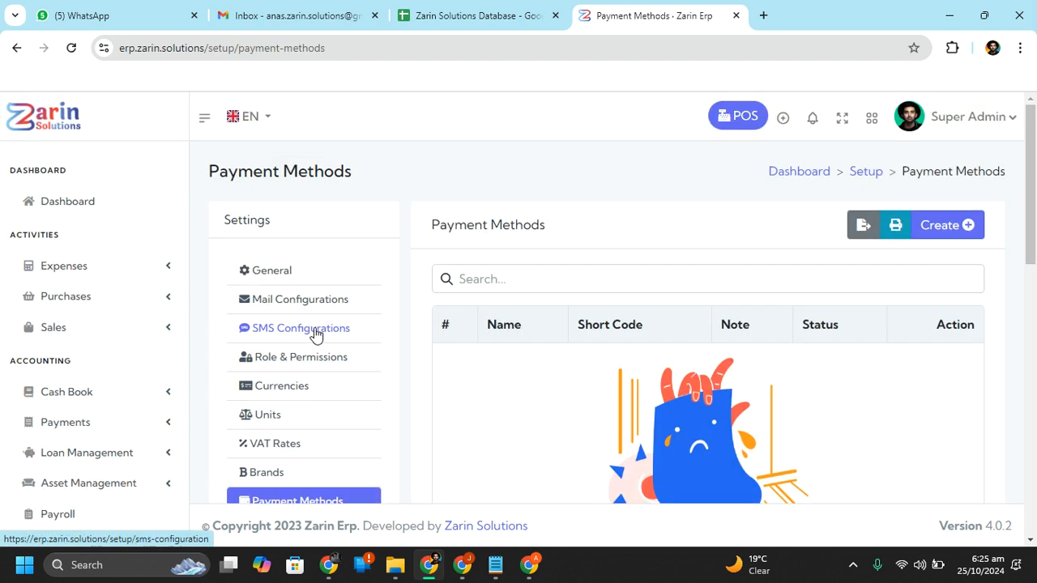
scroll(960, 292, "down", 3)
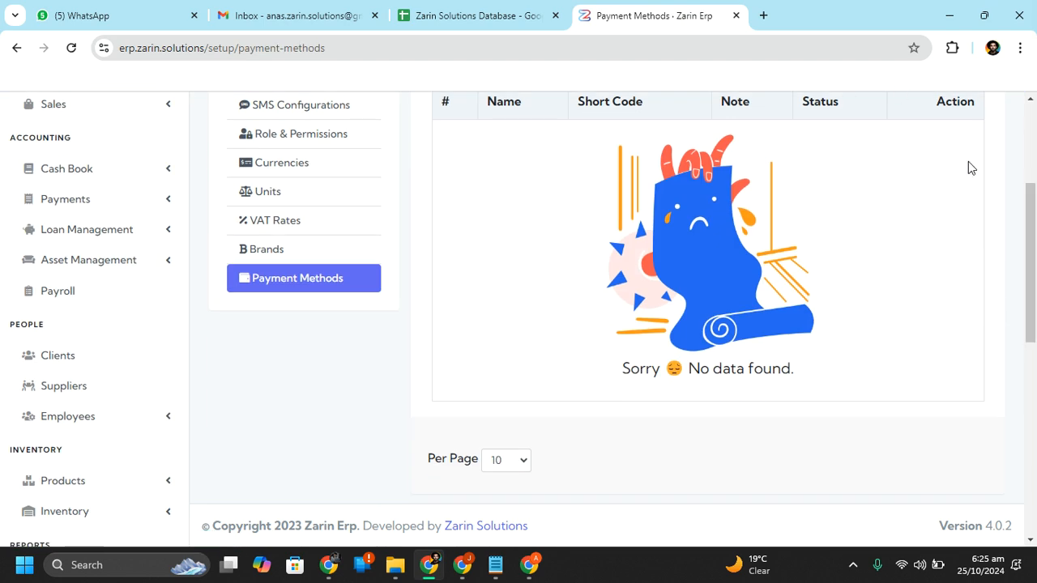
left_click_drag(1031, 268, 1033, 183)
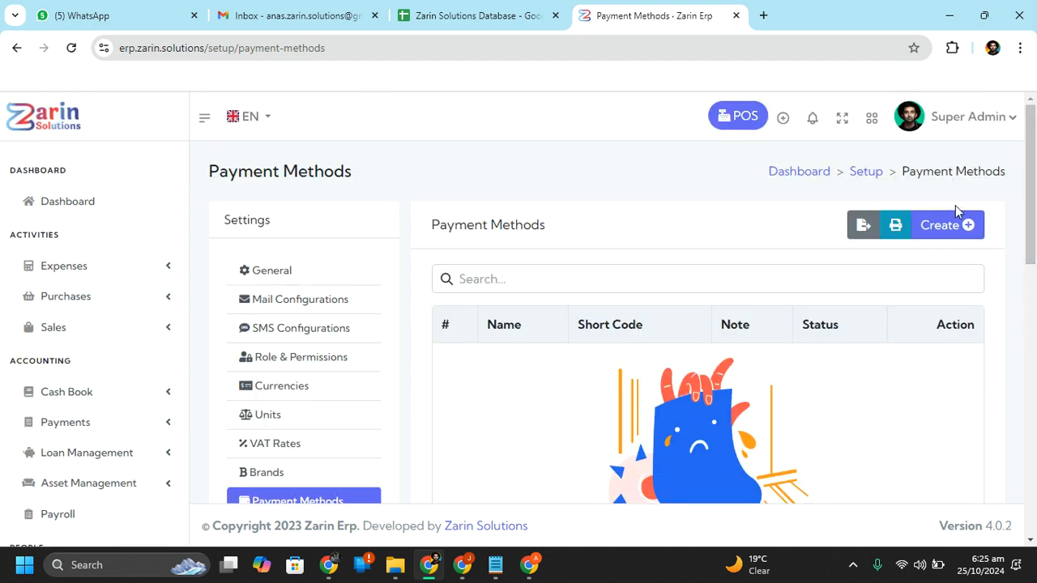
left_click(956, 228)
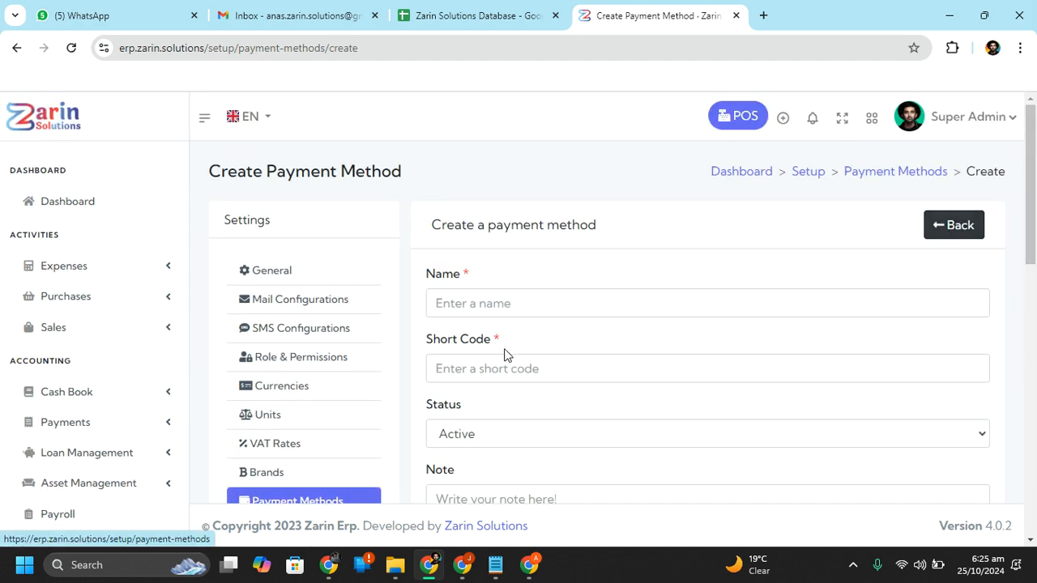
left_click(567, 366)
left_click(1036, 285)
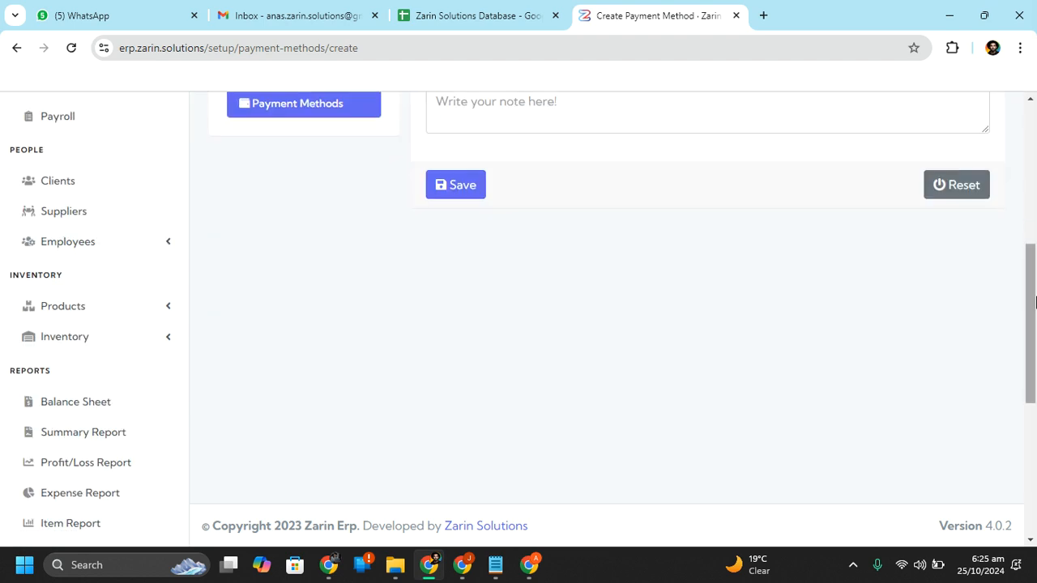
left_click_drag(1036, 296, 1036, 197)
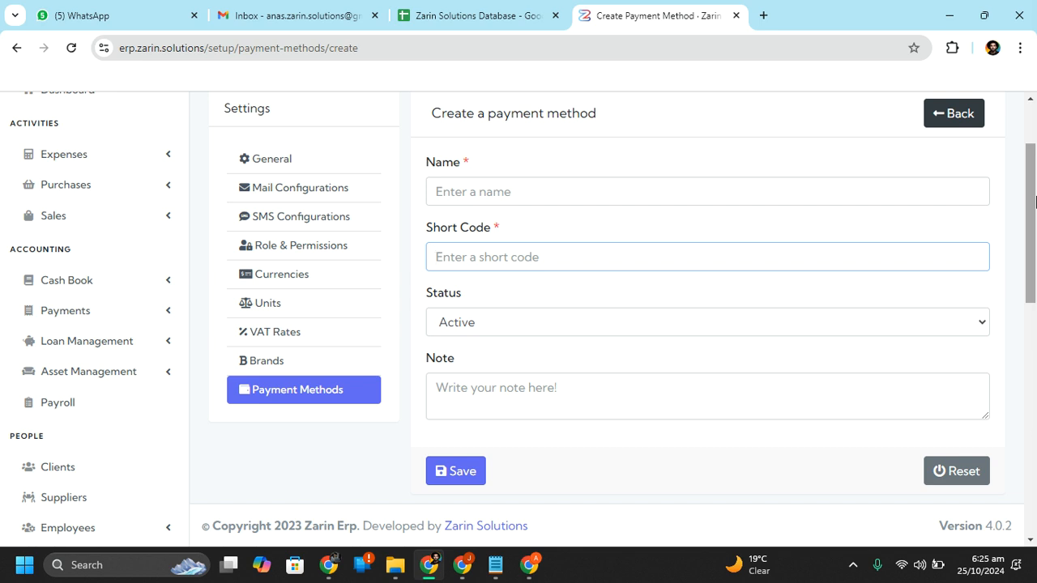
left_click_drag(1035, 201, 1035, 162)
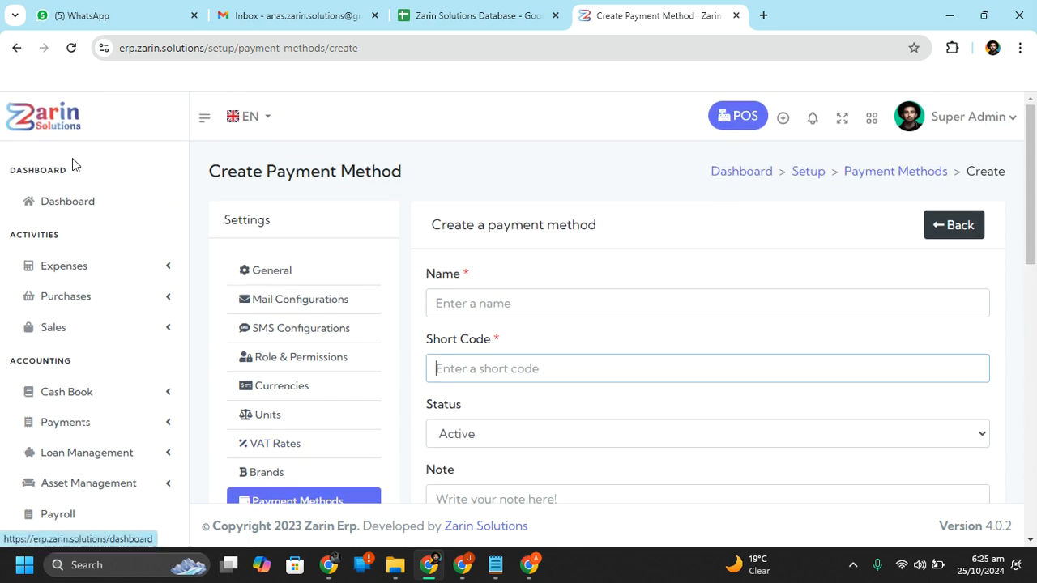
Return to the dashboard and expand Products under Inventory to reveal Categories, Sub Categories, Products List and Barcode
left_click(76, 212)
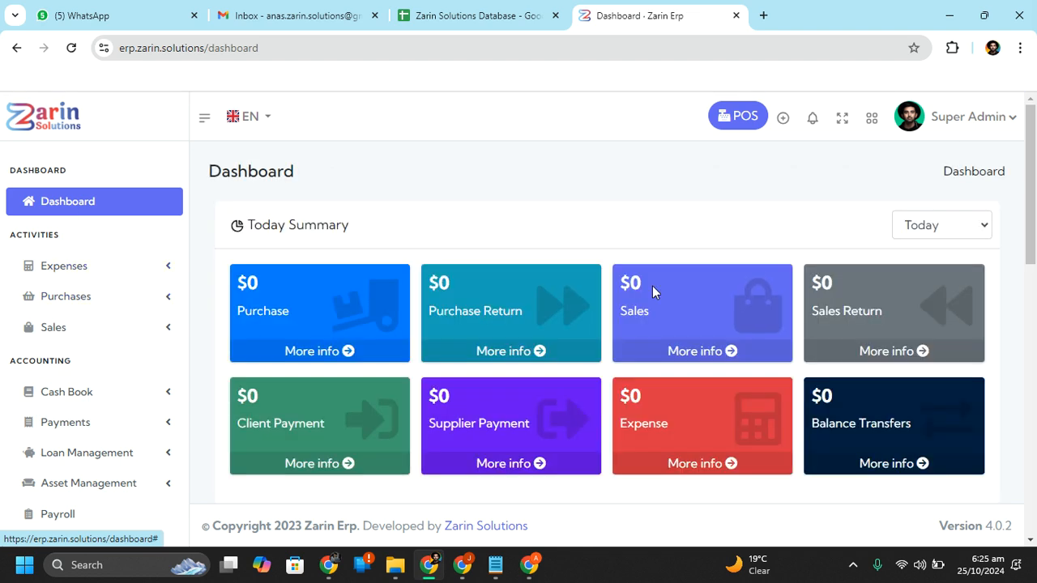
left_click_drag(1035, 217, 1031, 251)
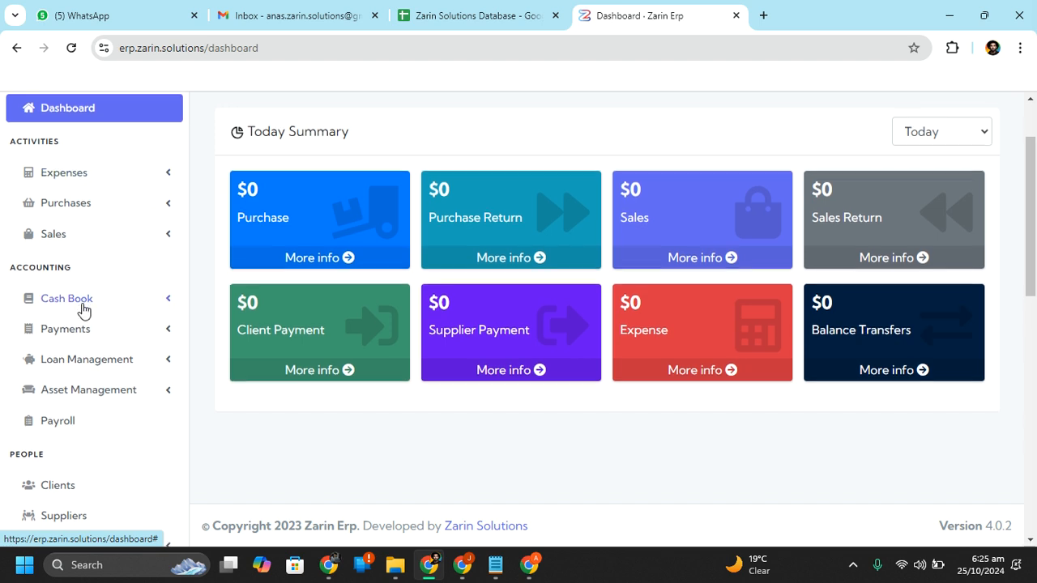
scroll(82, 309, "down", 3)
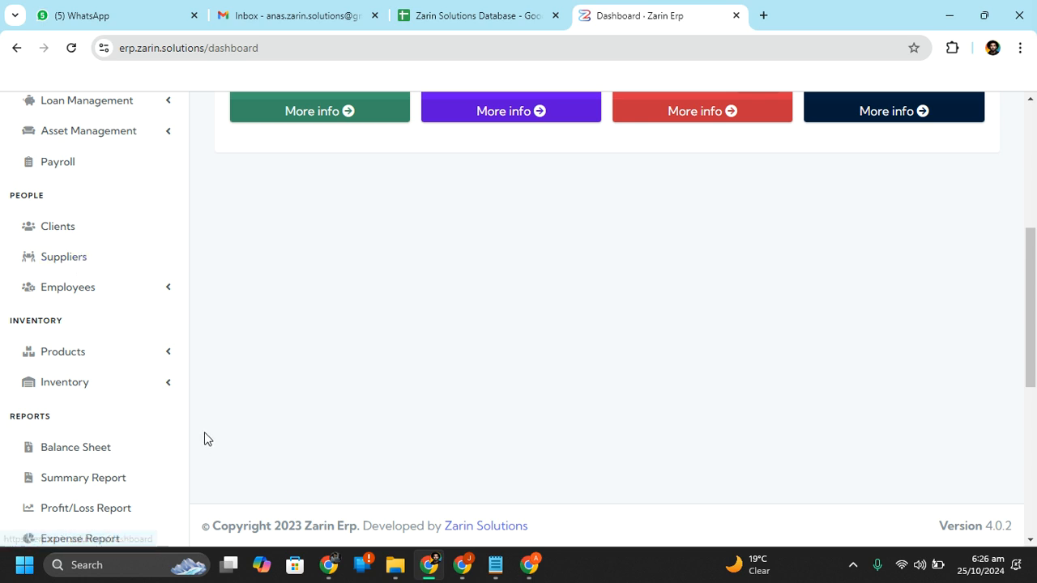
left_click(99, 349)
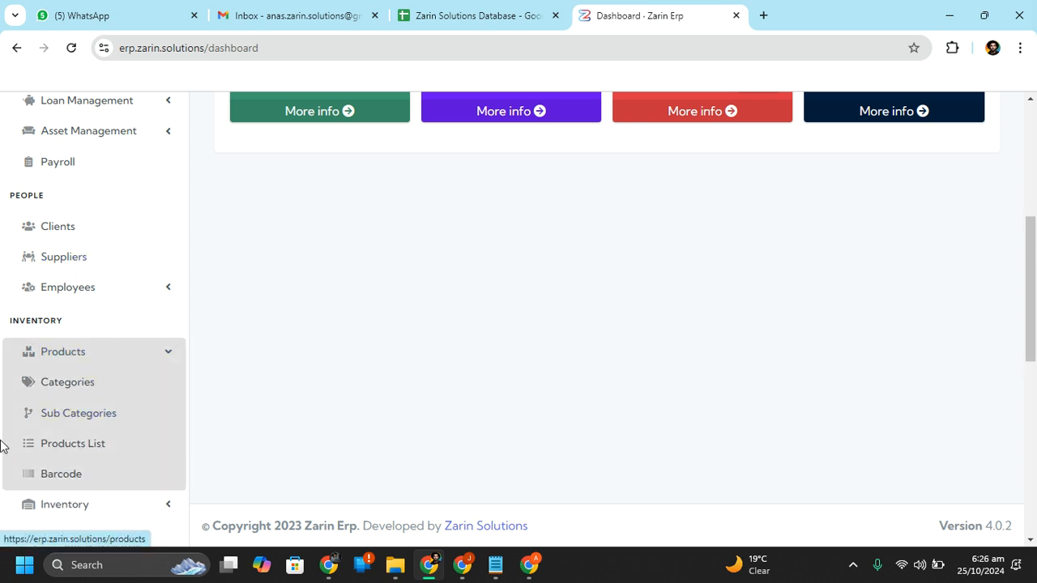
Add an Active product category named Fruit, replacing the first-typed Apple; it appears as APC-1
left_click(81, 384)
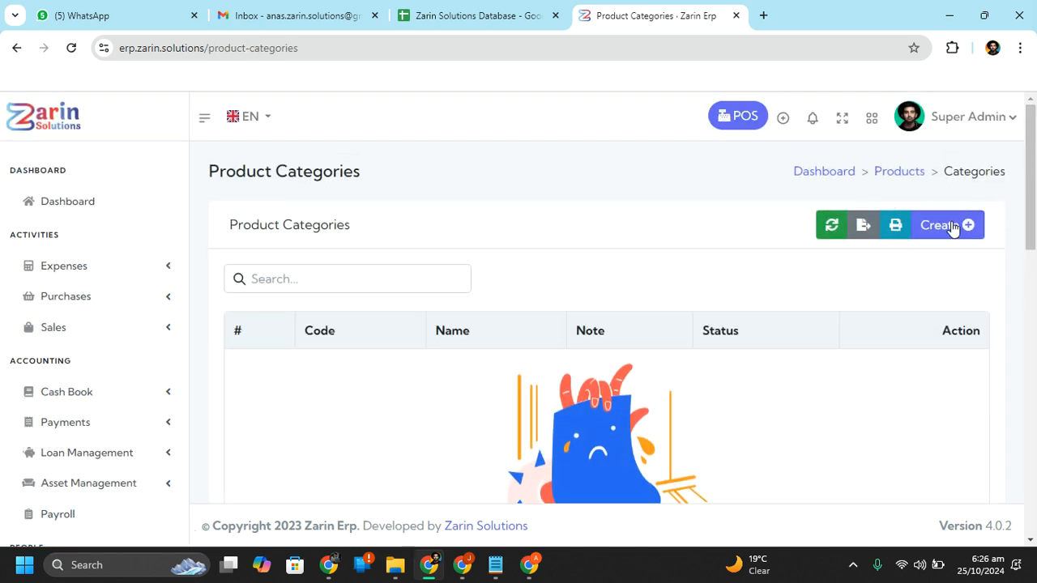
left_click(944, 230)
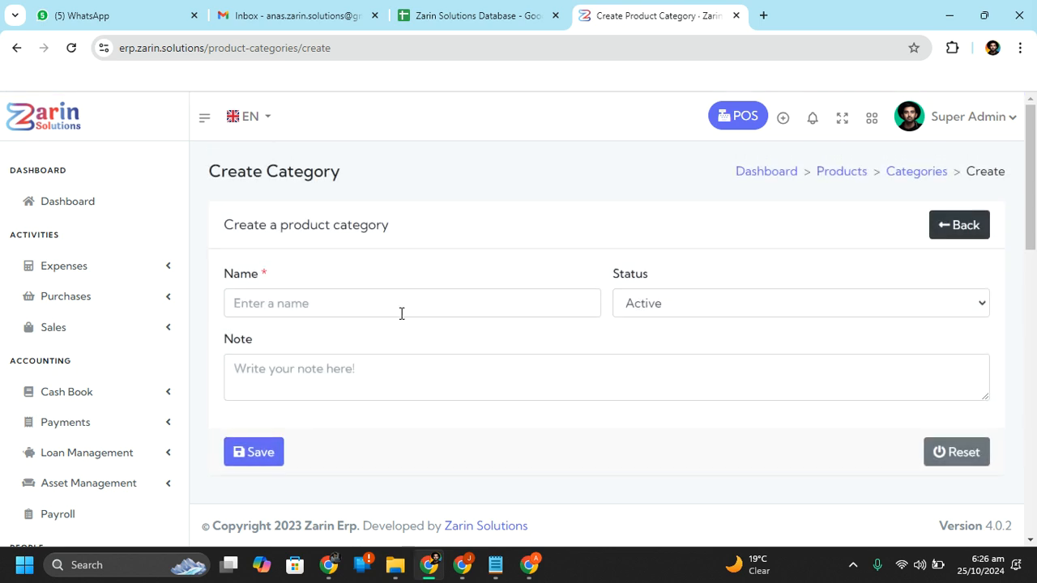
left_click(379, 295)
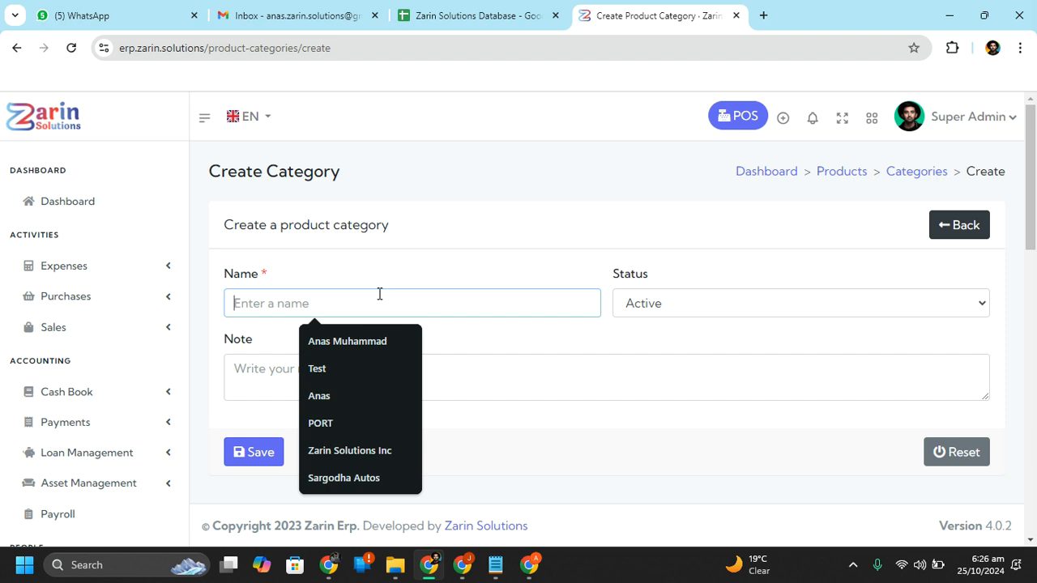
type("Apple")
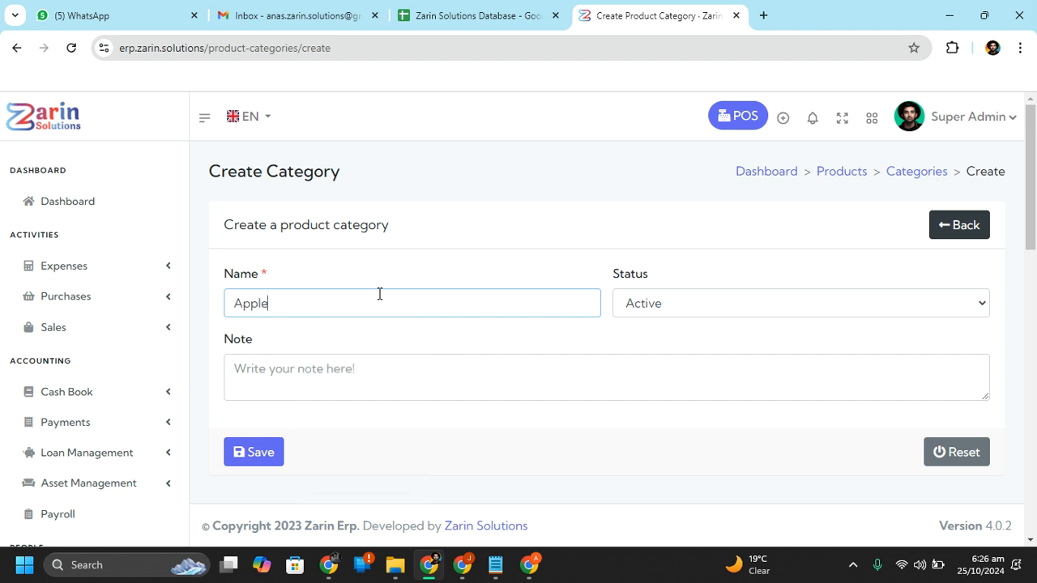
key("Tab")
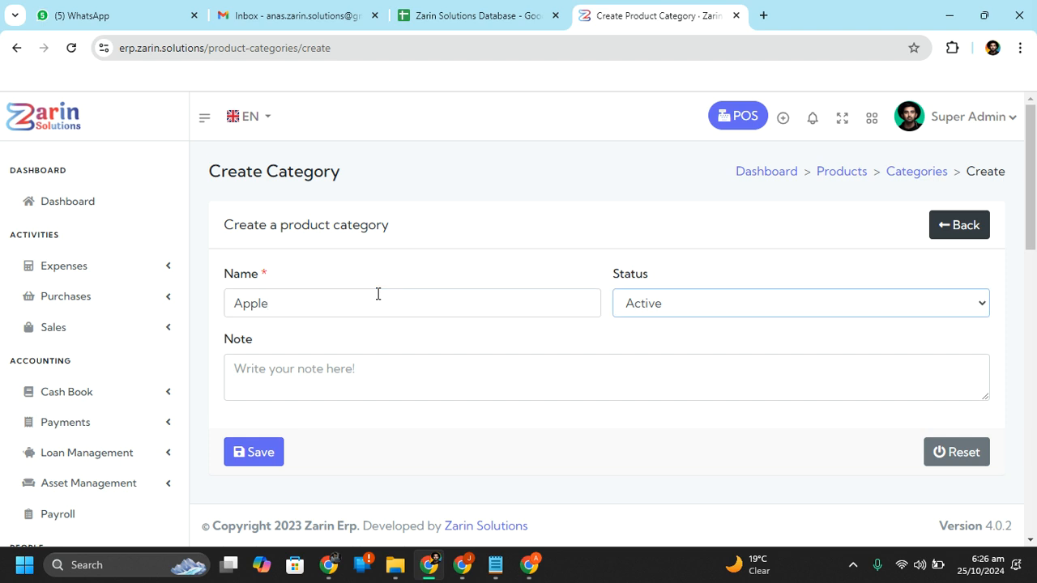
left_click(285, 397)
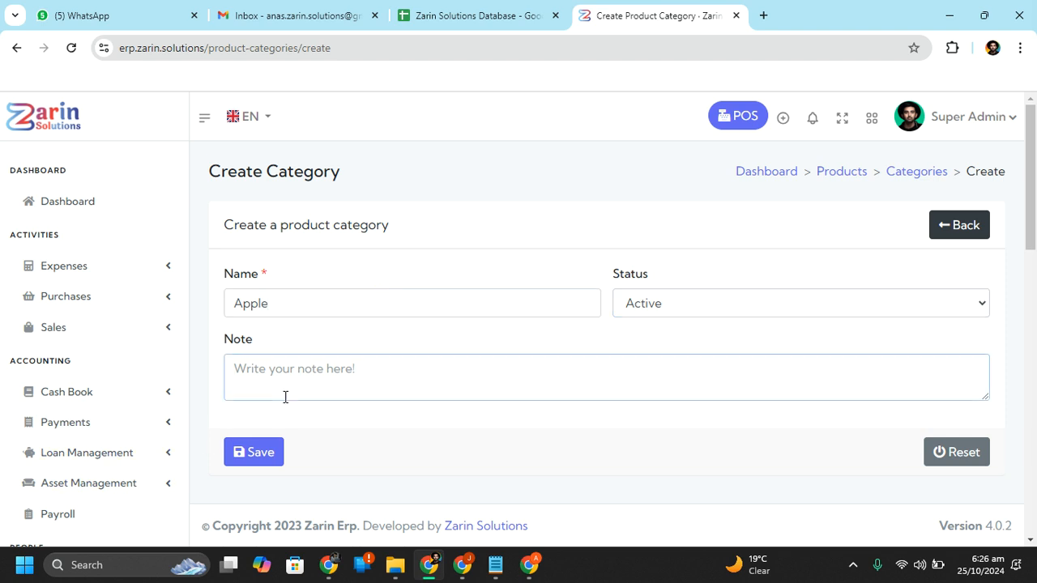
double_click(340, 315)
key("BackSpace")
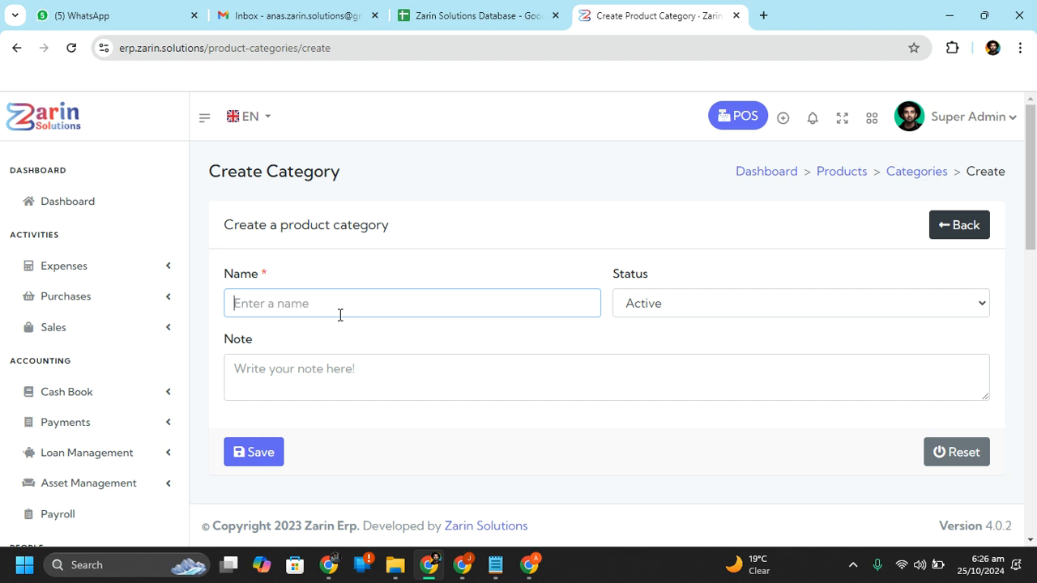
type("F")
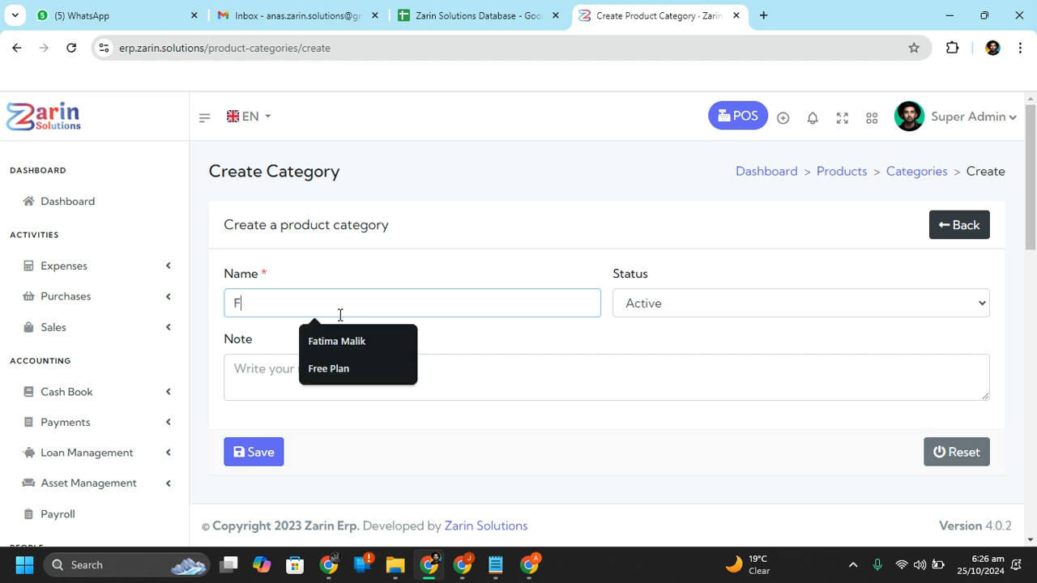
type("ruit")
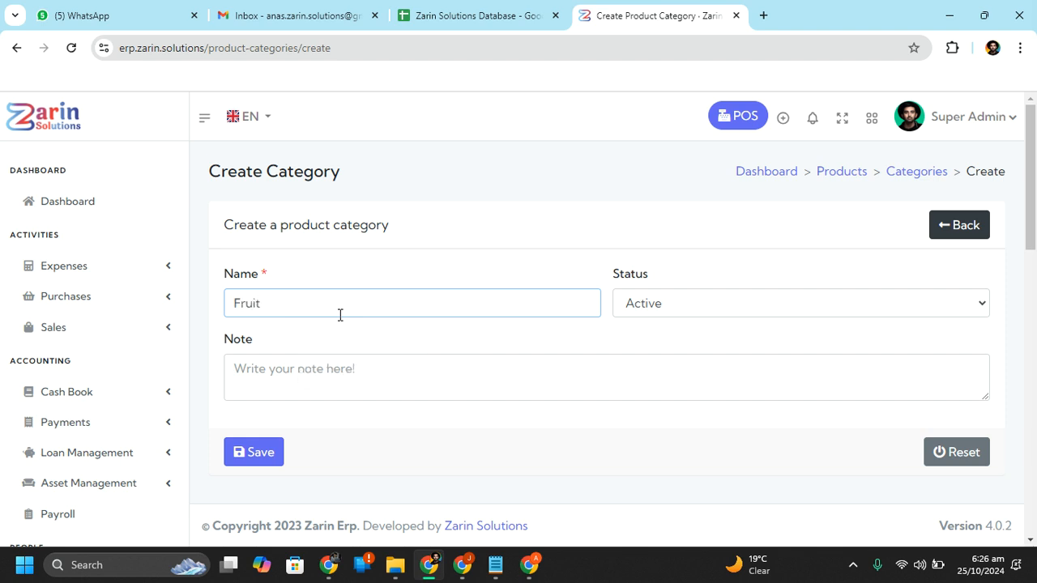
left_click(444, 357)
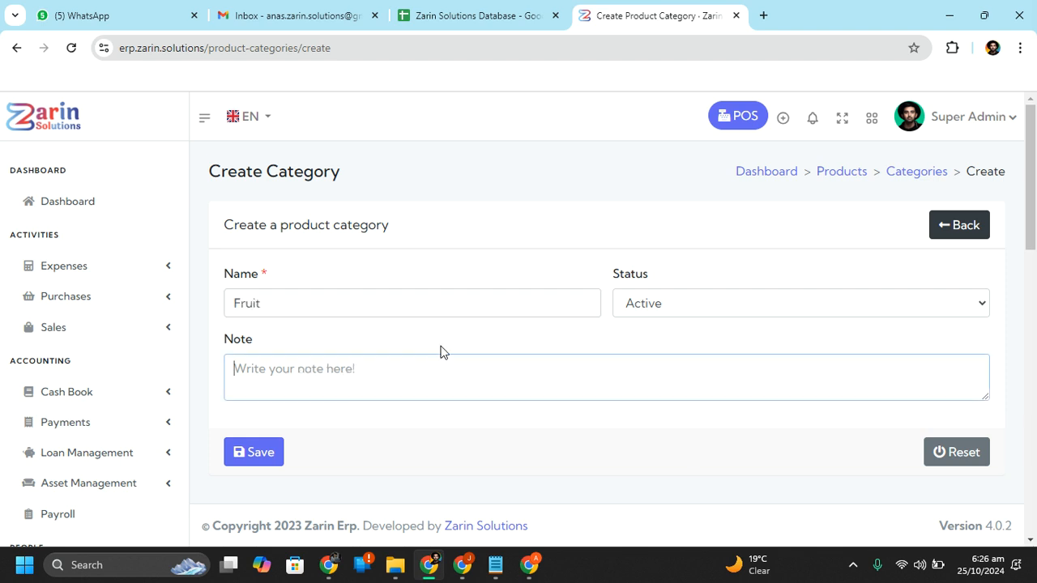
left_click(245, 450)
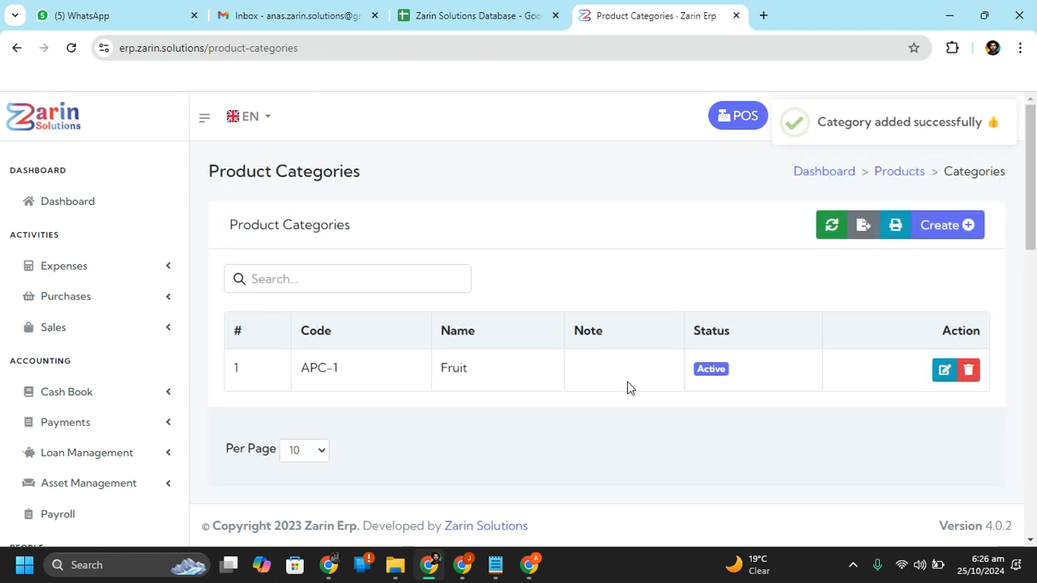
scroll(148, 371, "down", 5)
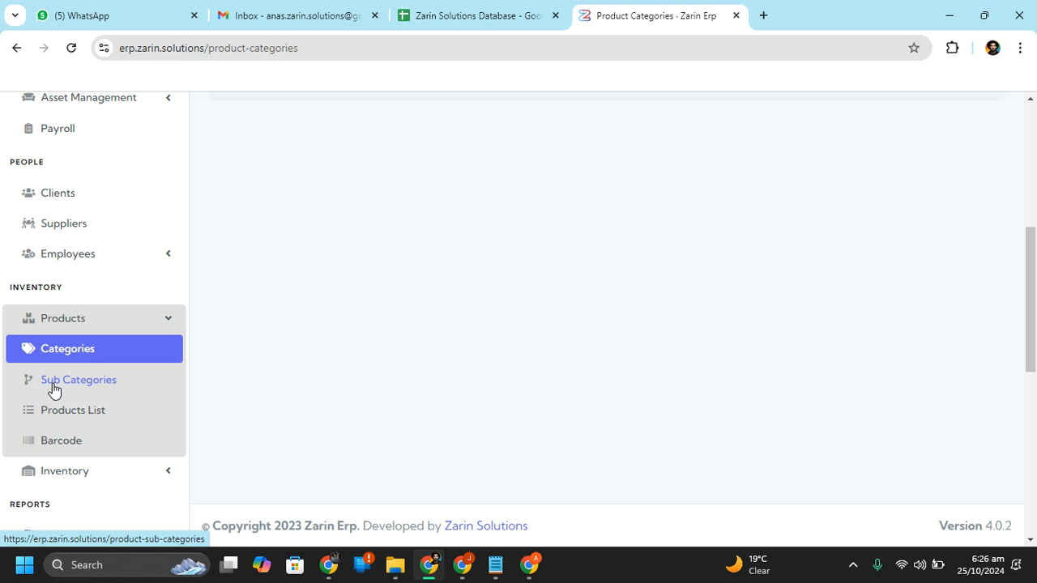
Start a new product and enter the item name Apple
left_click(88, 422)
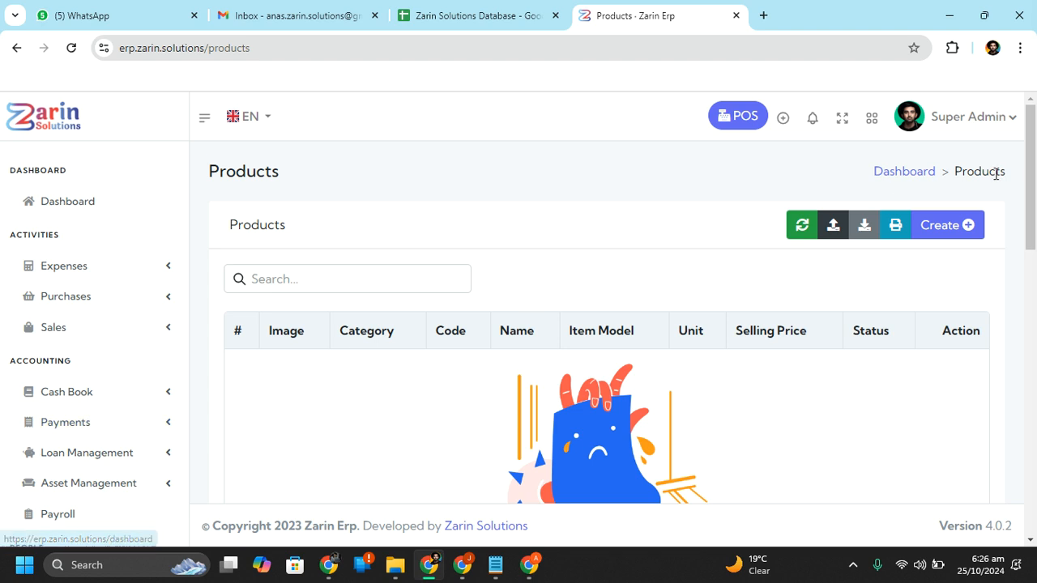
left_click(951, 229)
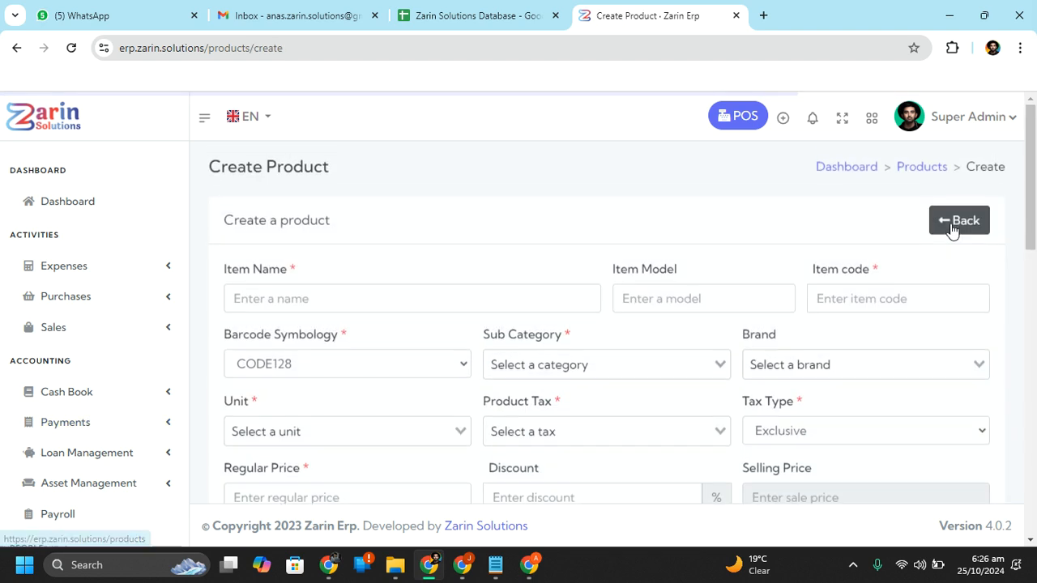
left_click(416, 302)
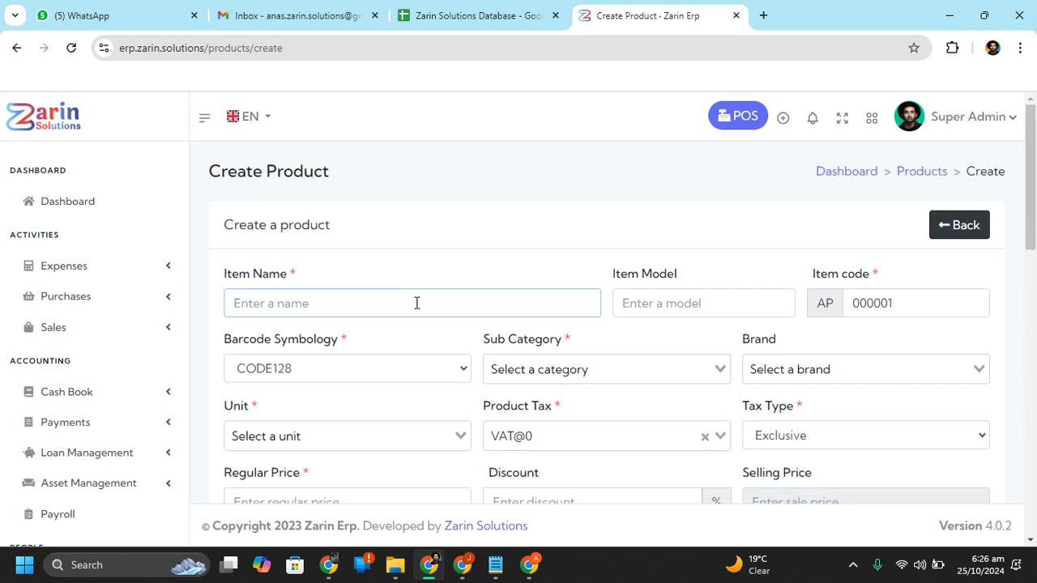
type("Apple")
left_click(737, 269)
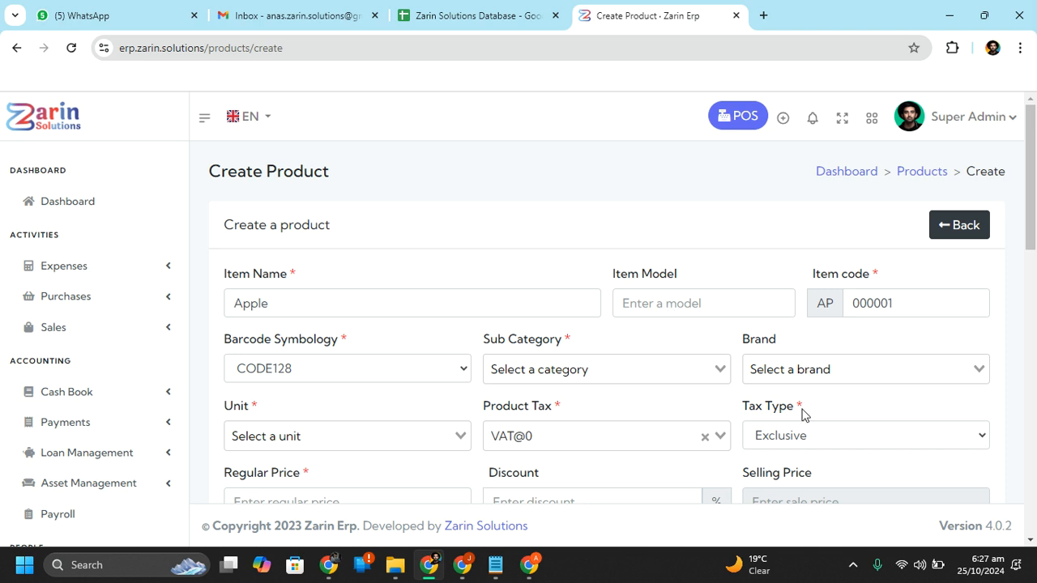
Keep CODE128 as the barcode symbology
left_click(357, 379)
left_click(357, 379)
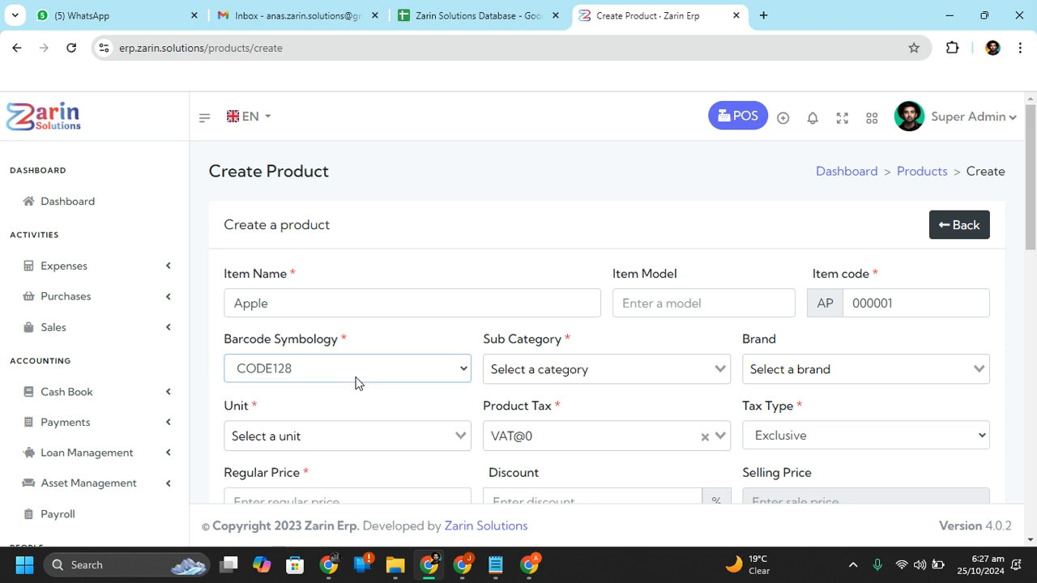
left_click(357, 379)
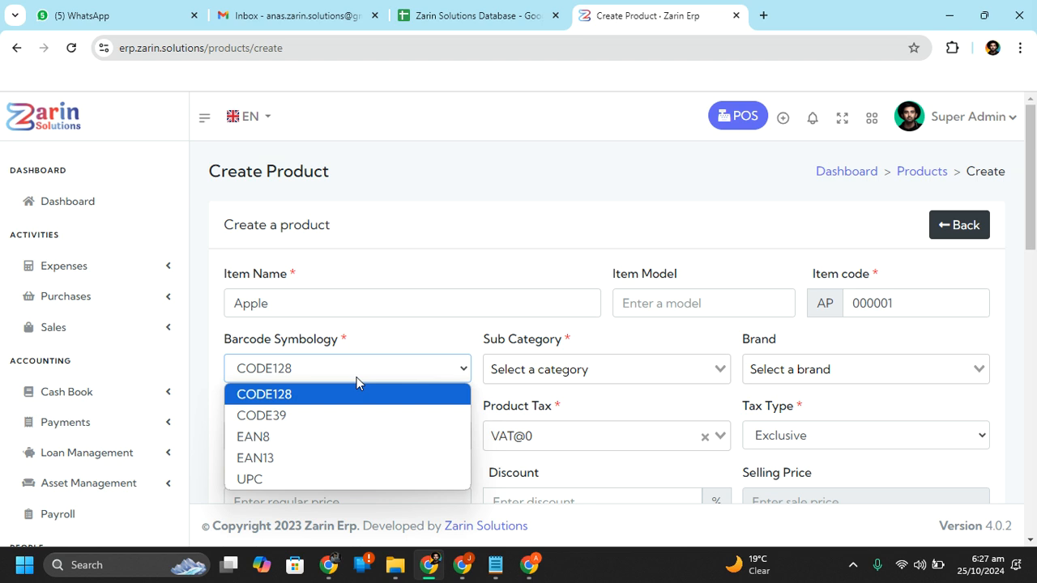
left_click(856, 565)
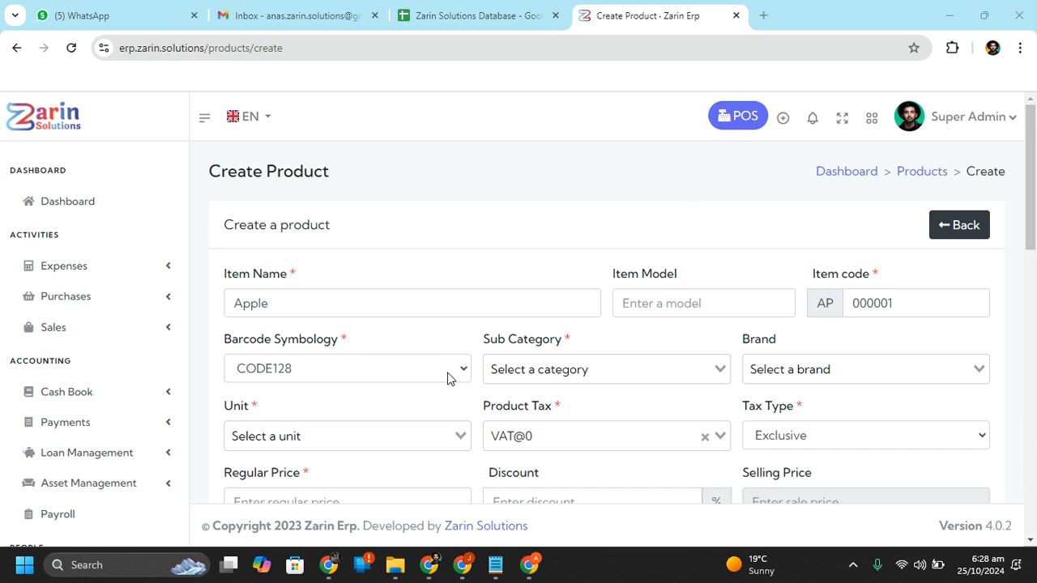
Find the Sub Category list empty, then scroll the sidebar to Products > Sub Categories
left_click(640, 357)
left_click(640, 356)
left_click(640, 356)
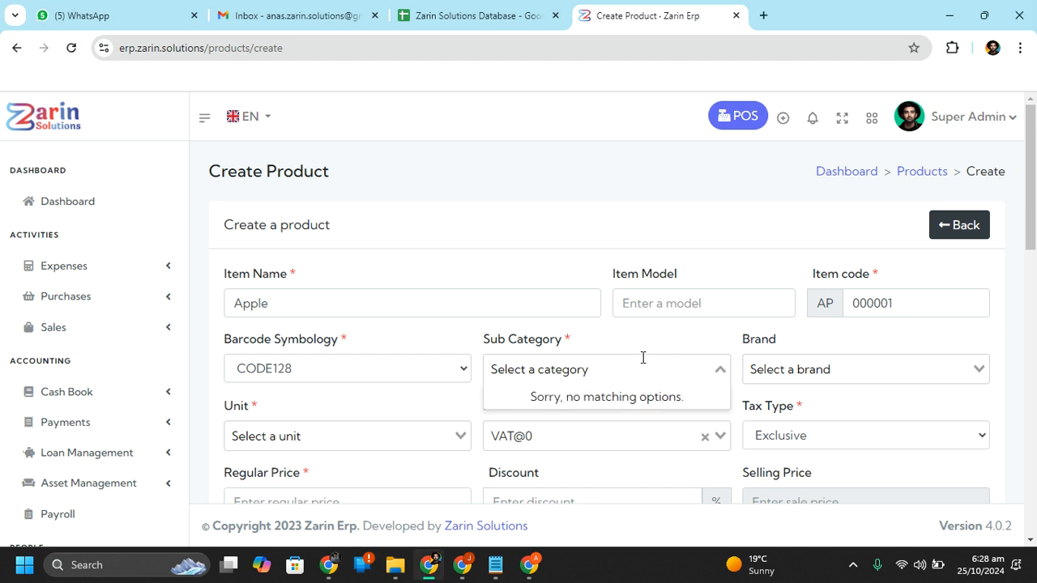
left_click(677, 355)
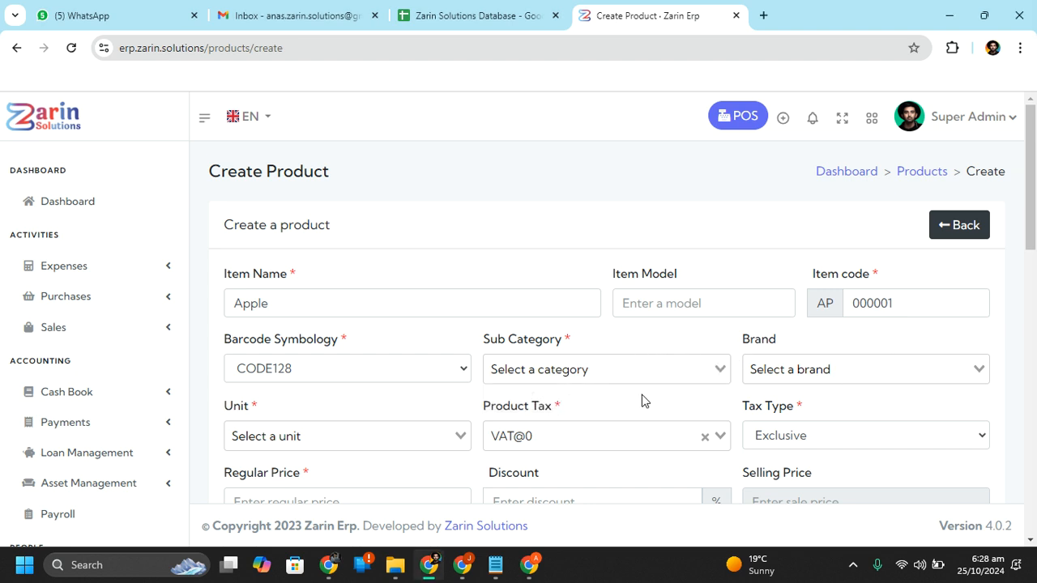
scroll(643, 398, "down", 1)
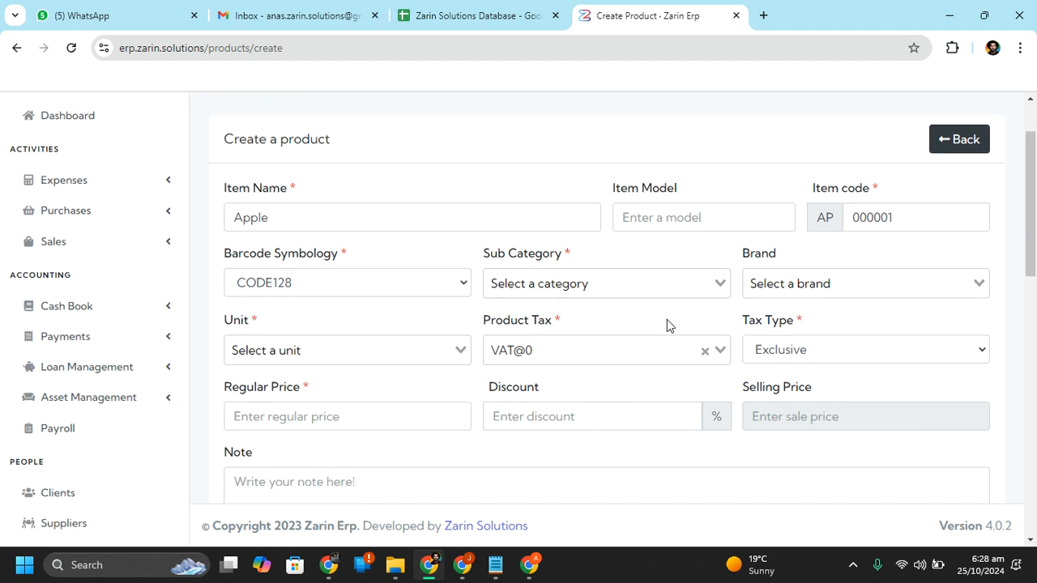
left_click(611, 277)
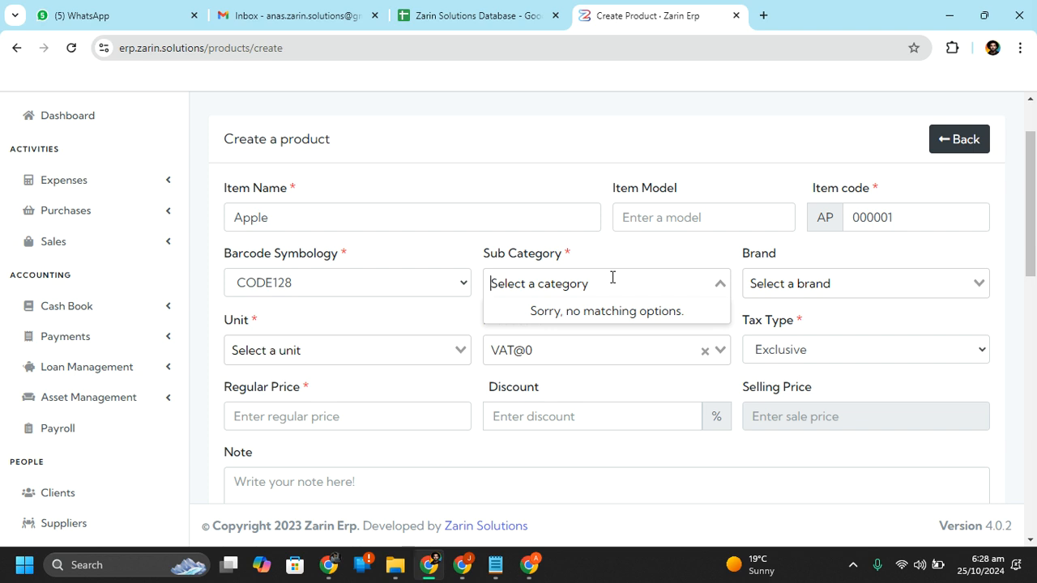
left_click(81, 301)
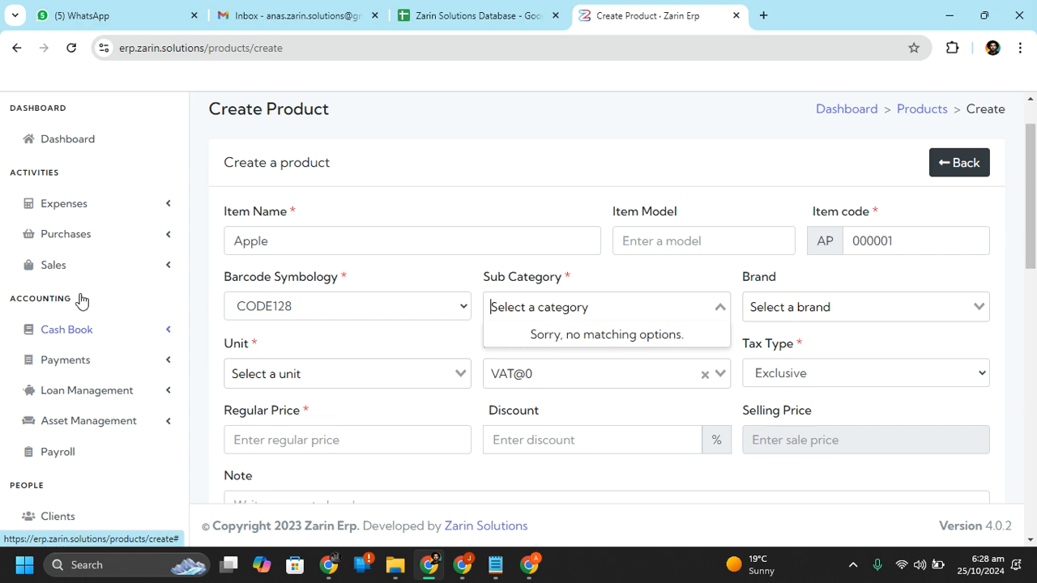
scroll(81, 300, "down", 1)
scroll(81, 300, "down", 3)
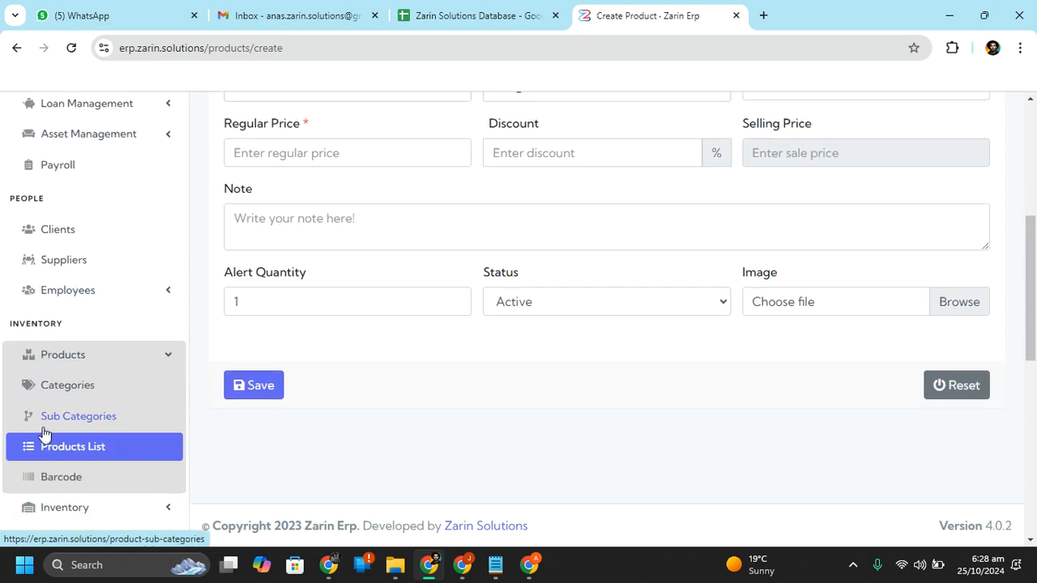
Create and save an Active sub category 'Sweet Fruit' under the Fruit category
left_click(83, 418)
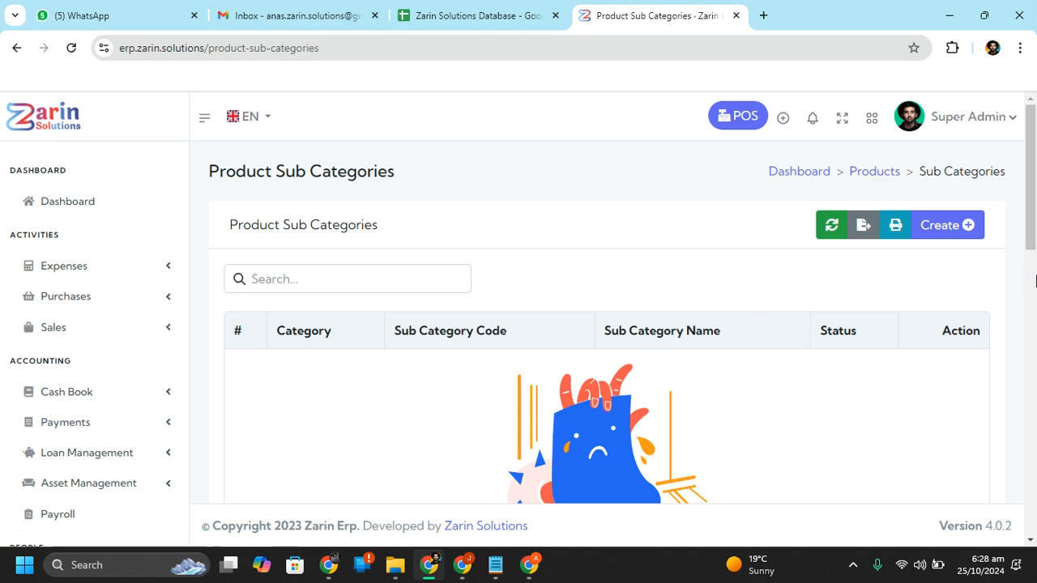
left_click(938, 225)
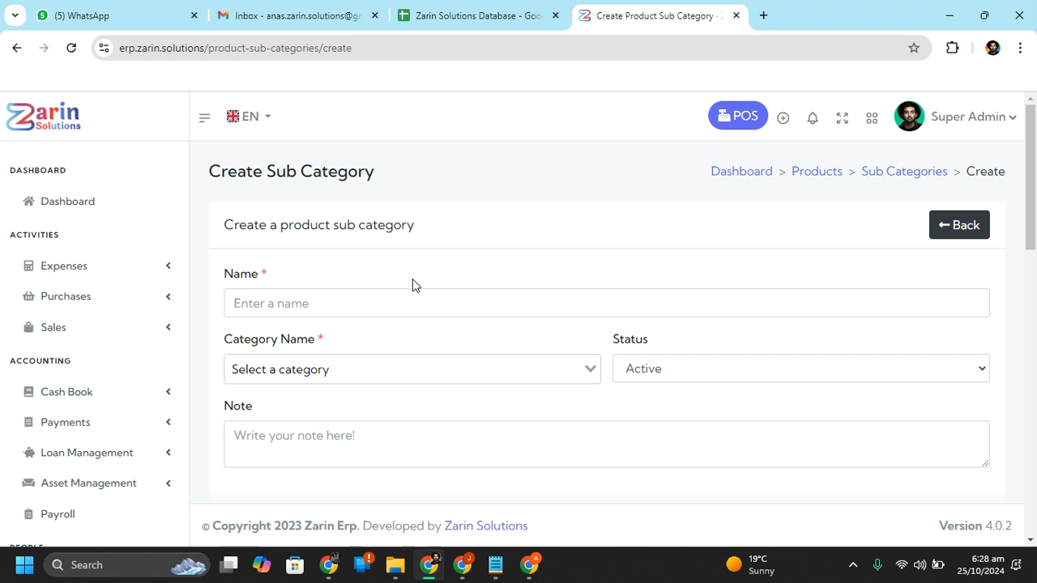
left_click(372, 377)
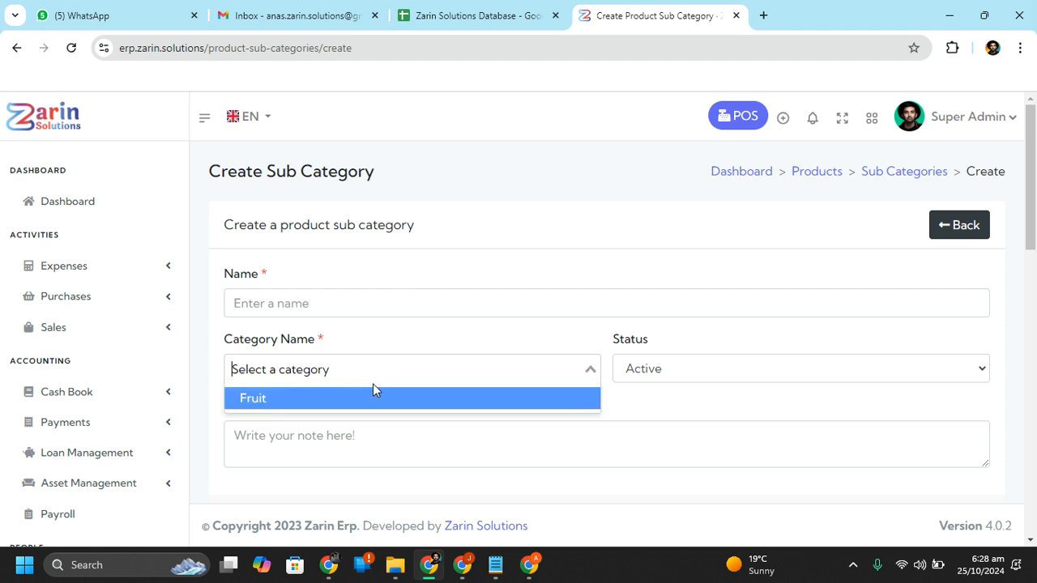
left_click(372, 401)
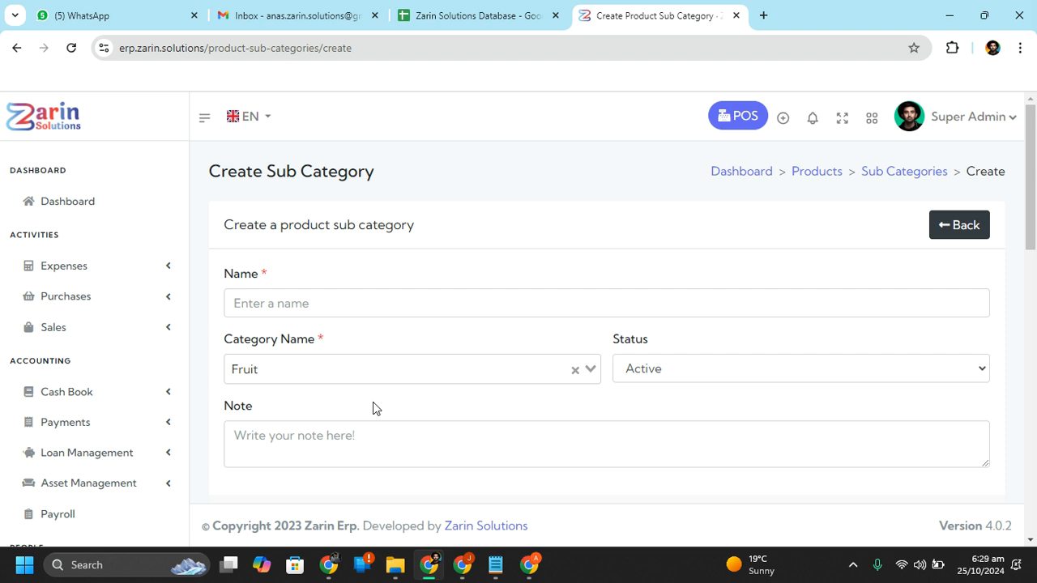
left_click(481, 302)
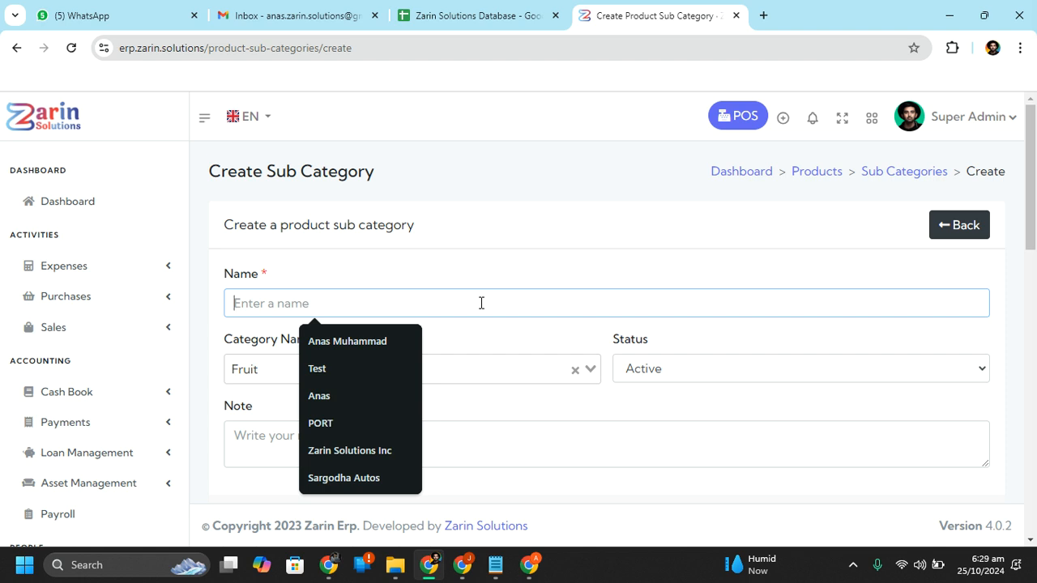
type("Swee")
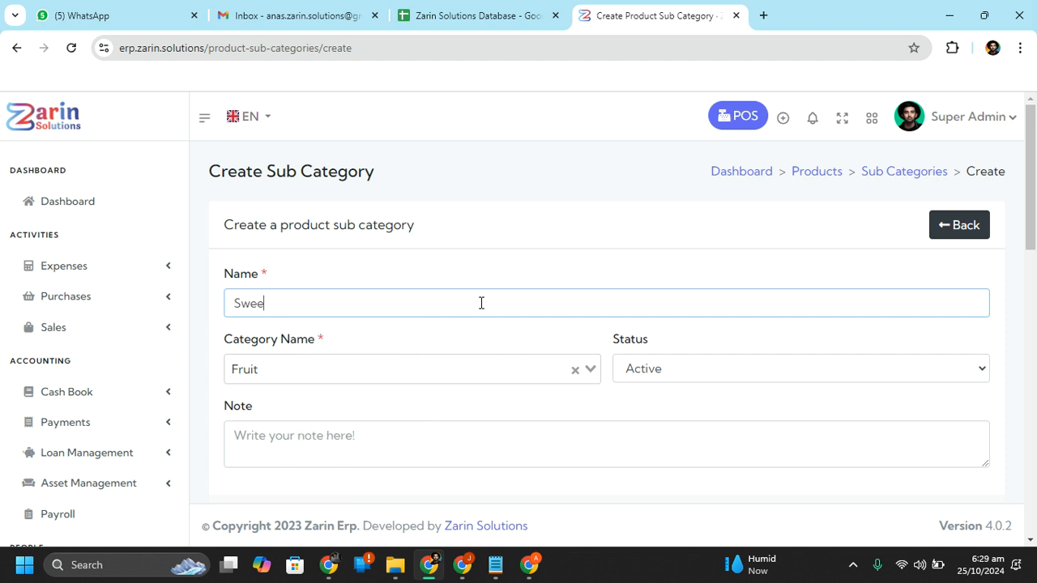
type("t Fruit")
scroll(867, 389, "down", 3)
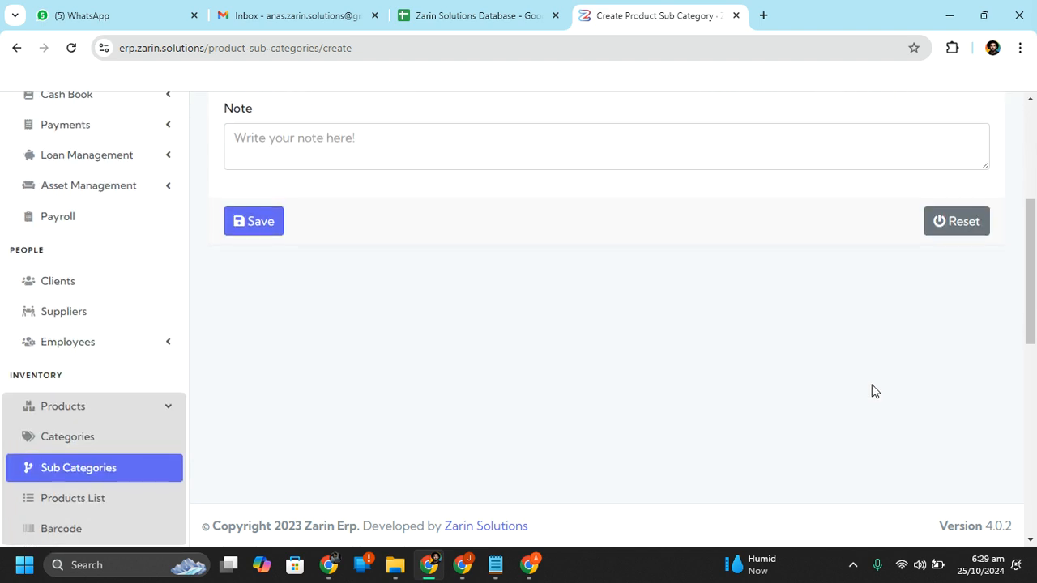
left_click(273, 220)
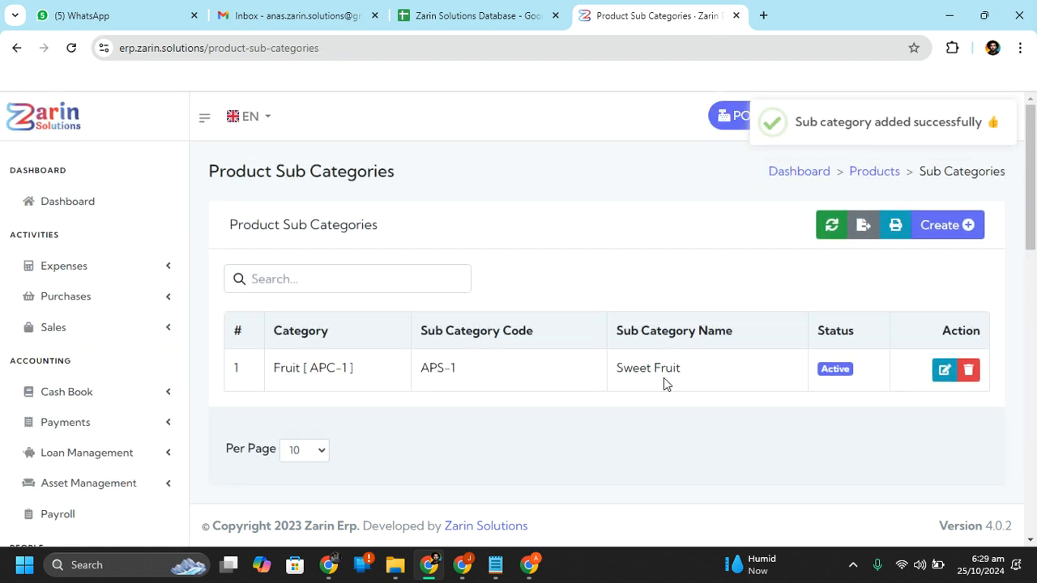
scroll(90, 453, "down", 3)
scroll(88, 447, "down", 1)
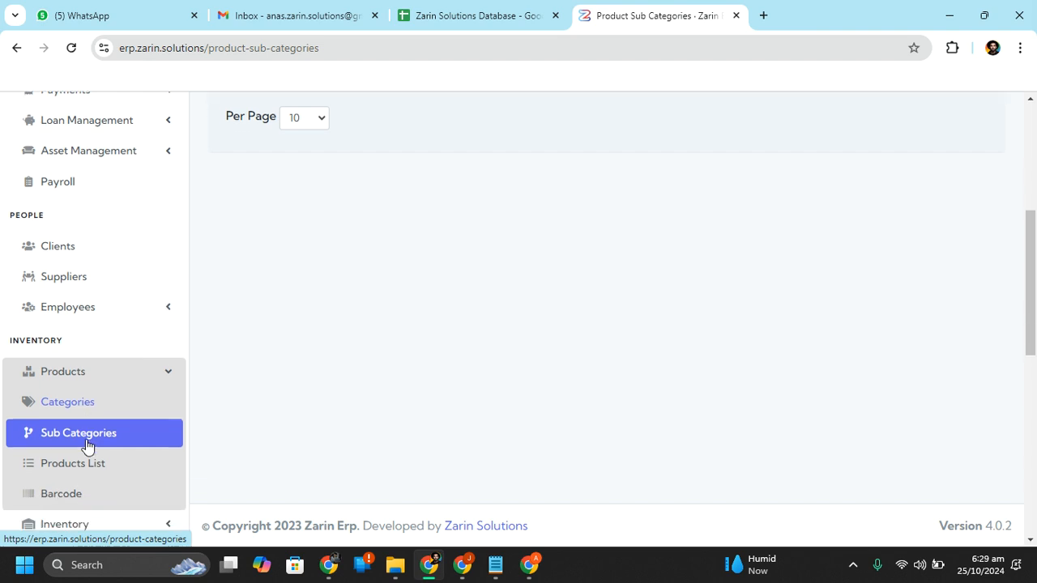
scroll(89, 447, "up", 1)
scroll(95, 428, "down", 2)
Start a new product named Apple in the Sweet Fruit sub category
left_click(85, 357)
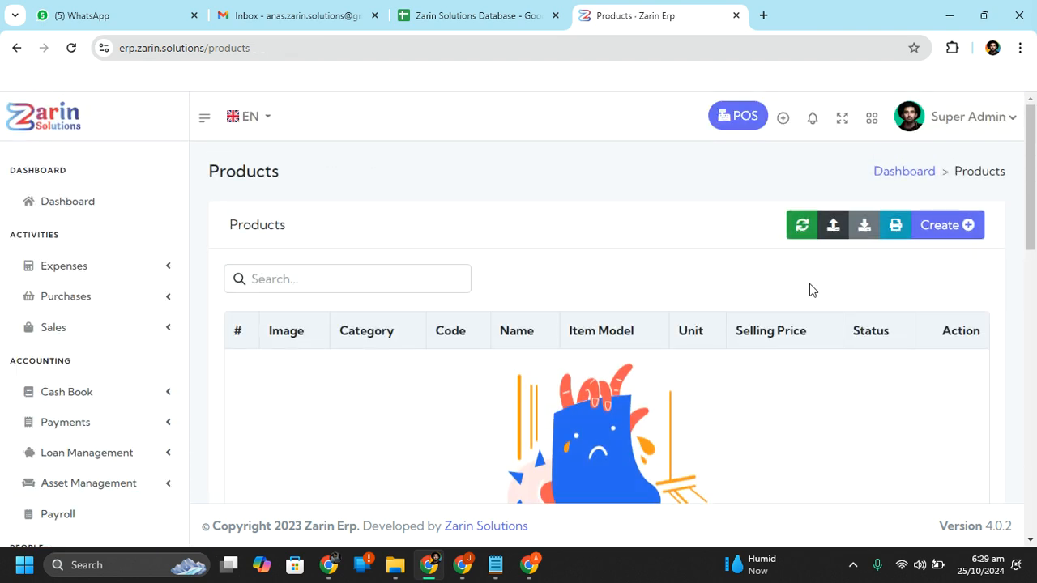
left_click(971, 235)
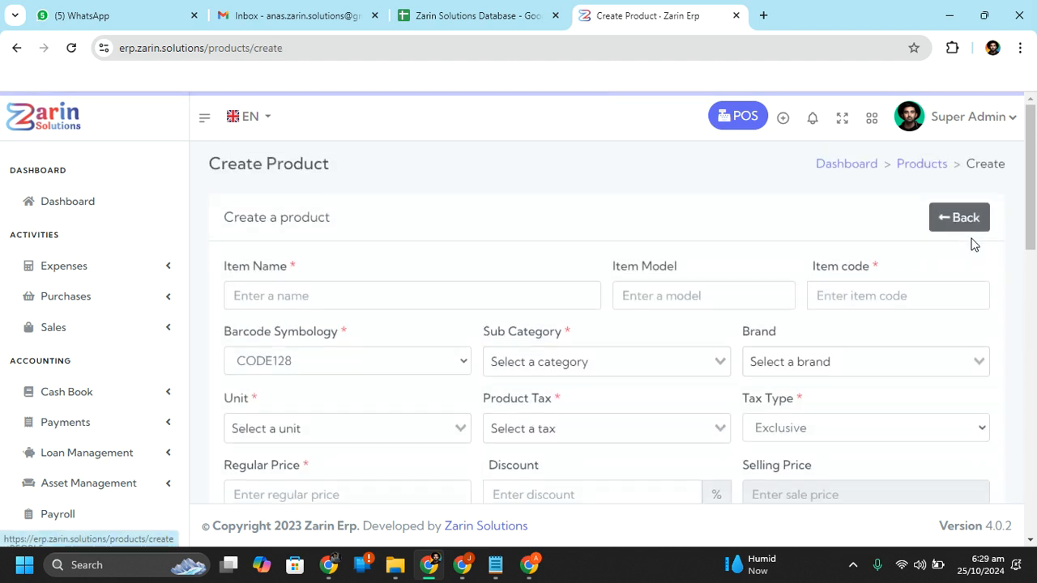
left_click(414, 303)
left_click(314, 343)
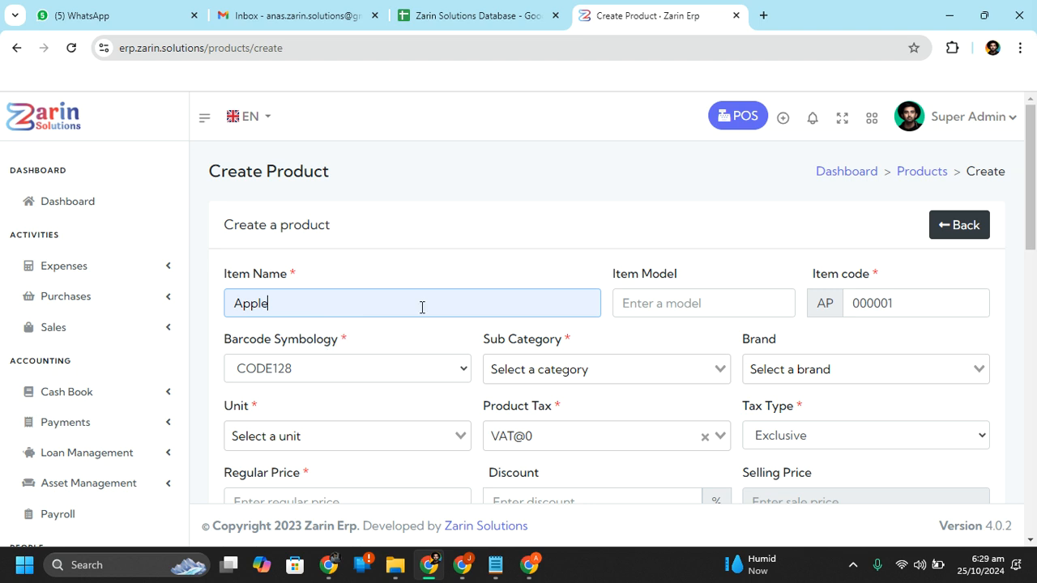
left_click(672, 378)
left_click(620, 398)
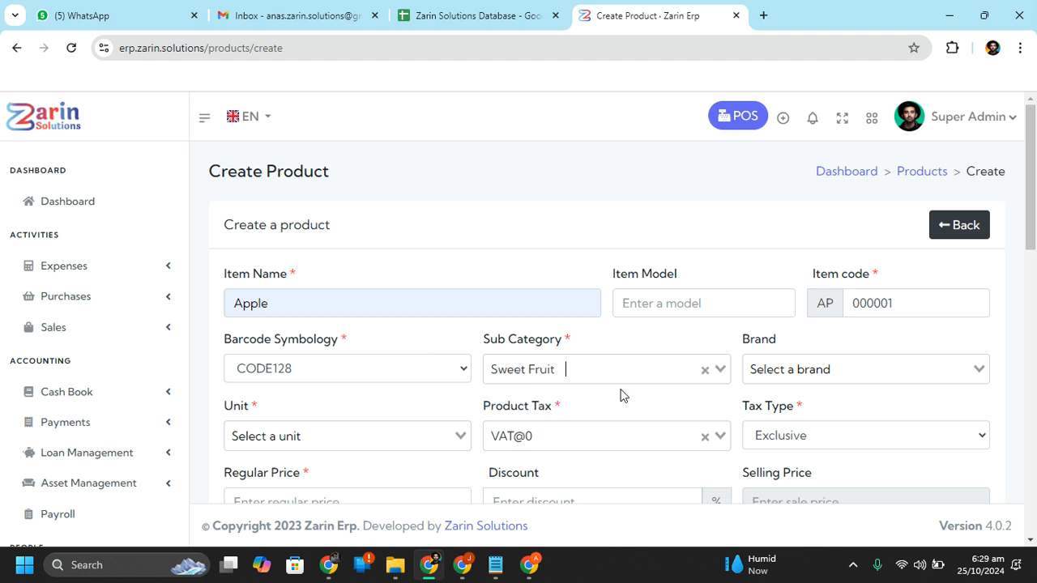
Leave the brand empty, set the unit to Kilogram and product tax to VAT@0
left_click(874, 372)
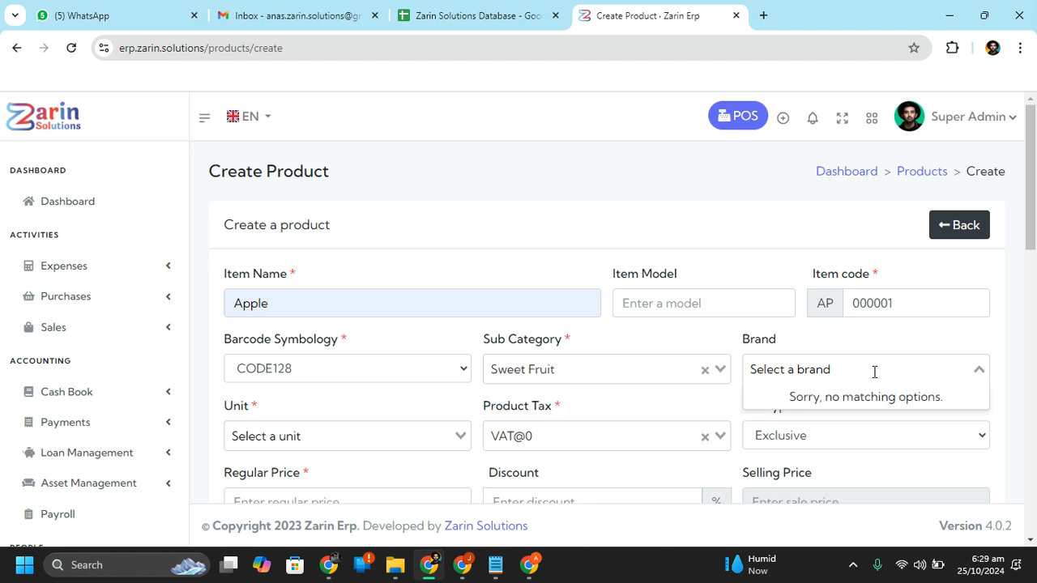
scroll(376, 356, "down", 2)
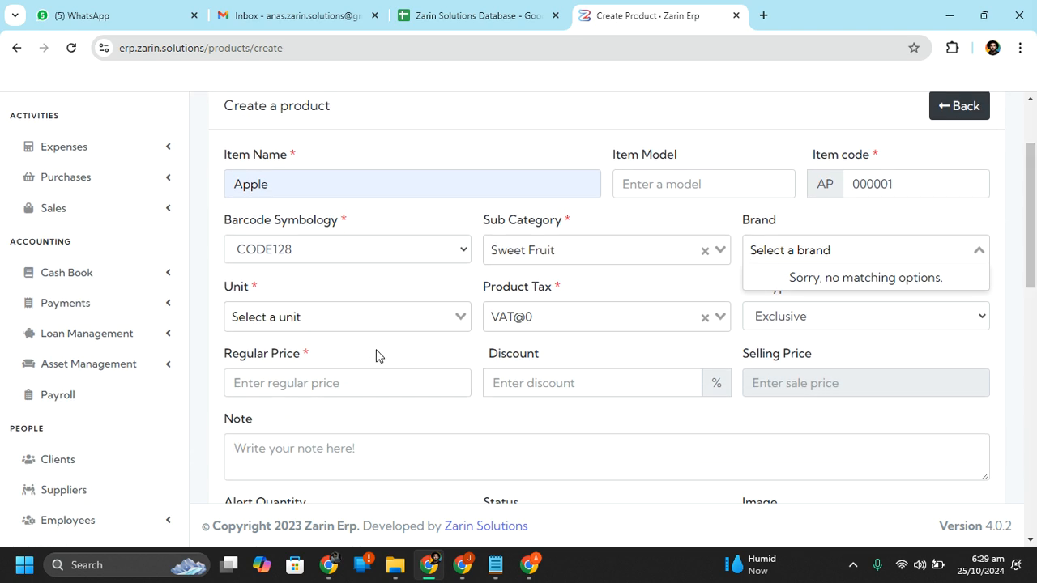
left_click(405, 300)
left_click(364, 322)
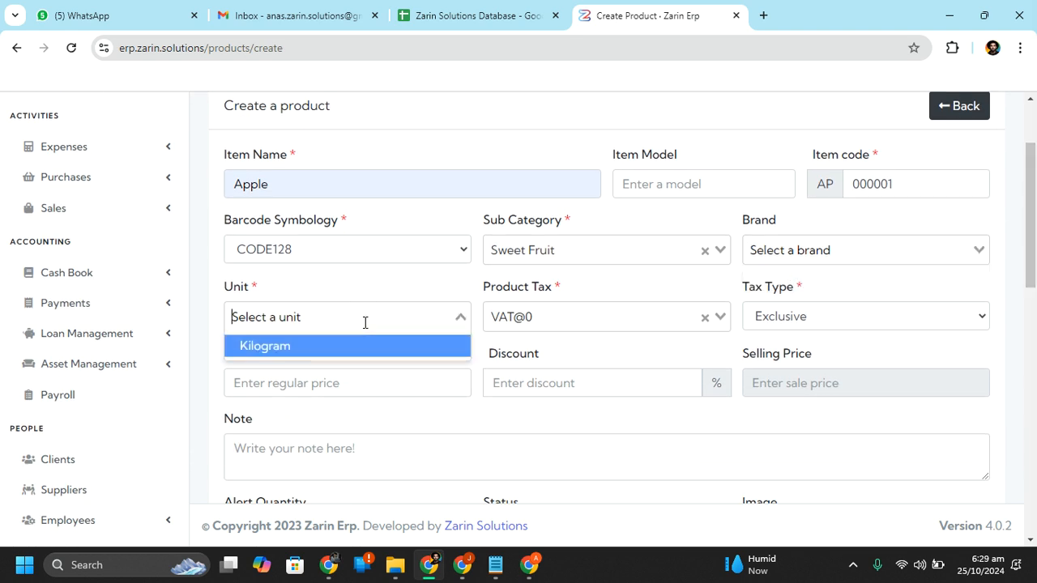
left_click(334, 353)
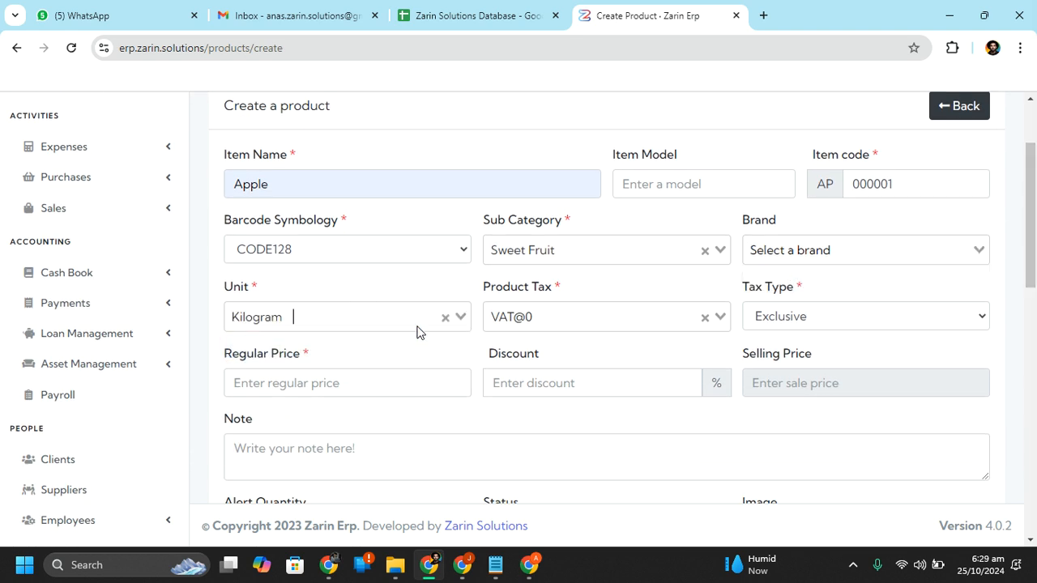
left_click(679, 315)
left_click(605, 350)
left_click(626, 322)
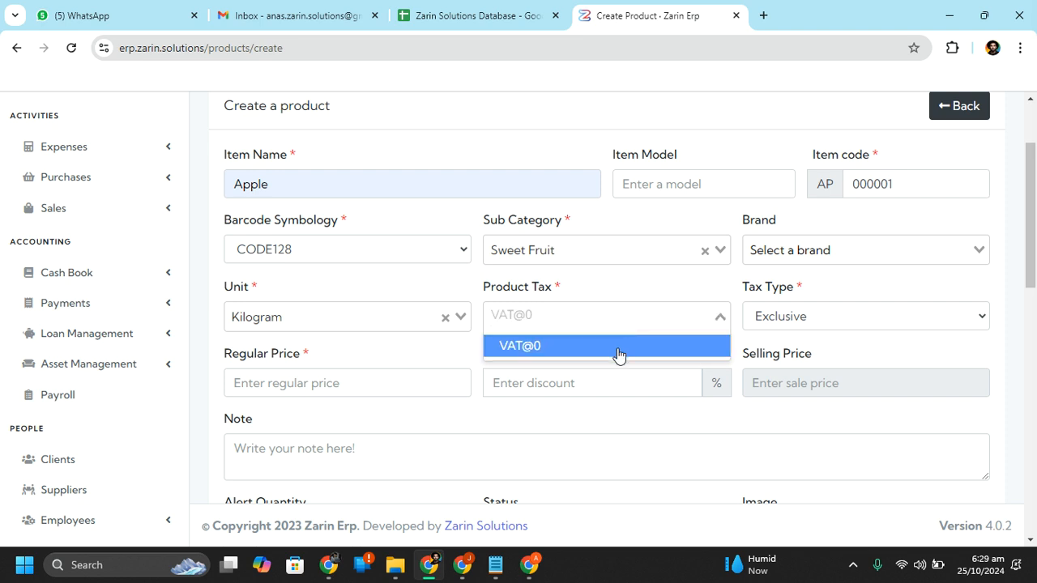
left_click(618, 350)
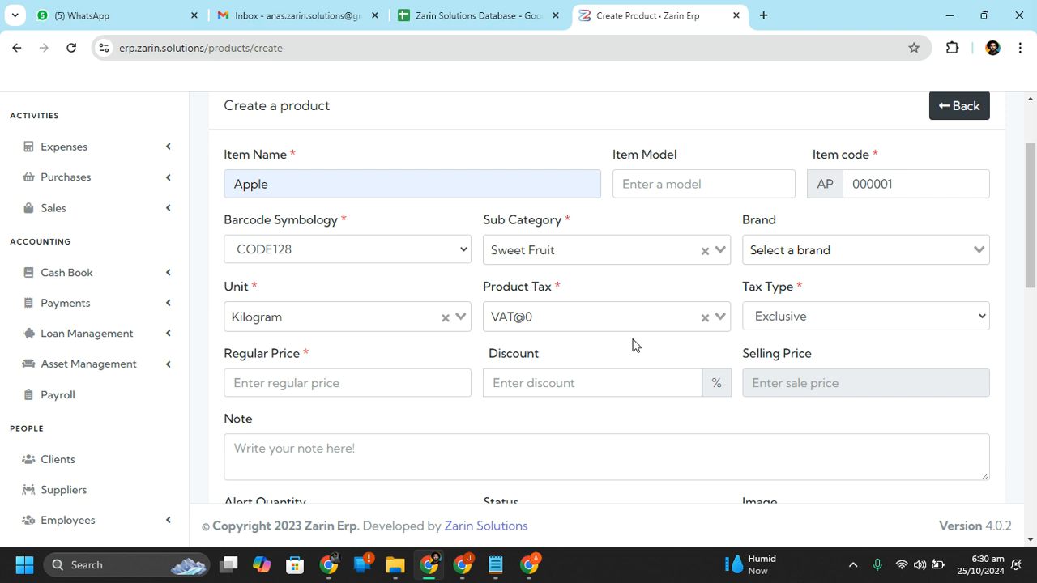
left_click(810, 318)
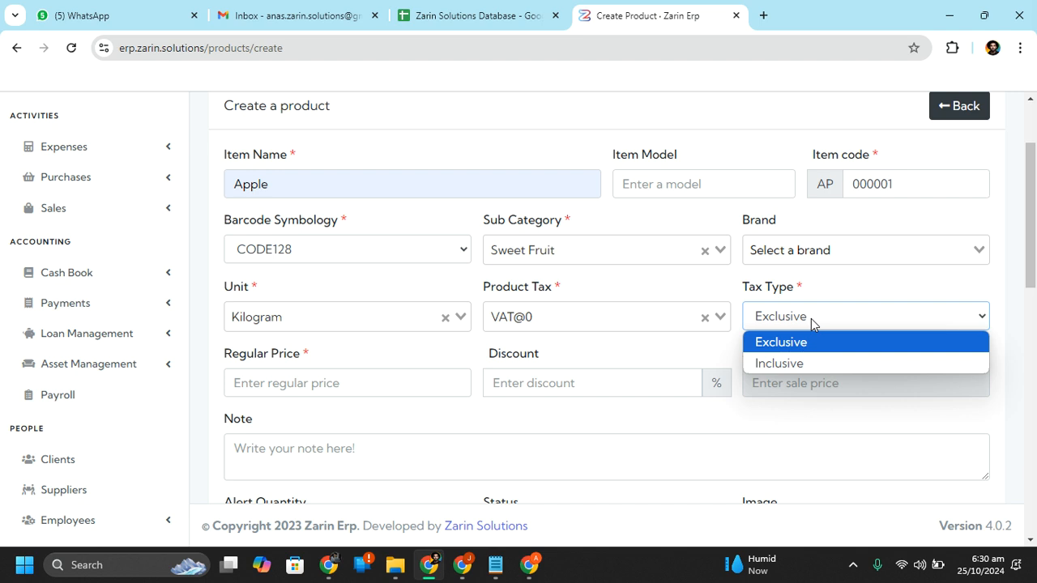
Keep Exclusive tax type and enter a regular price of 500 with a 20% discount
left_click(380, 383)
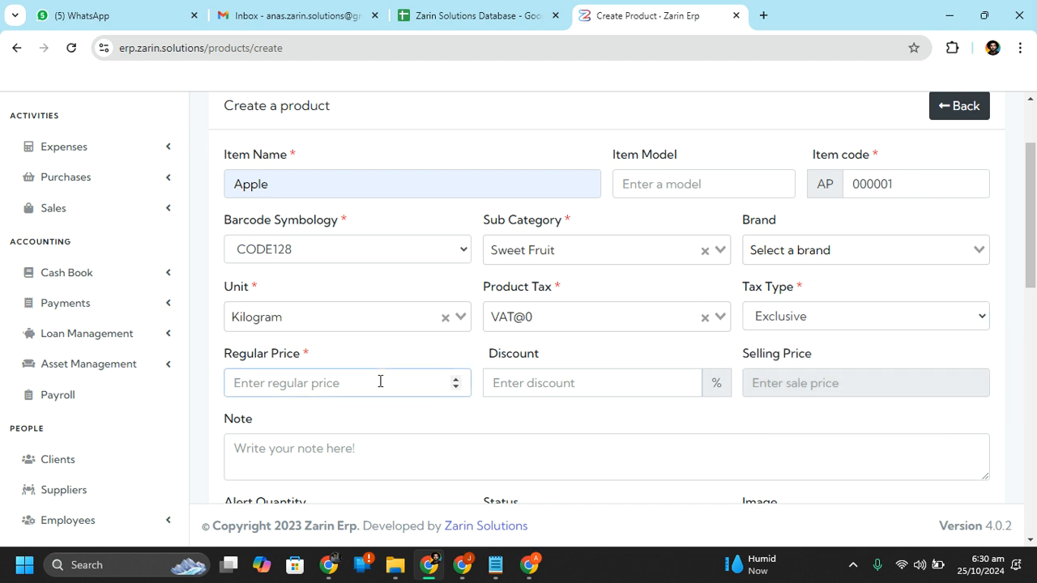
type("5")
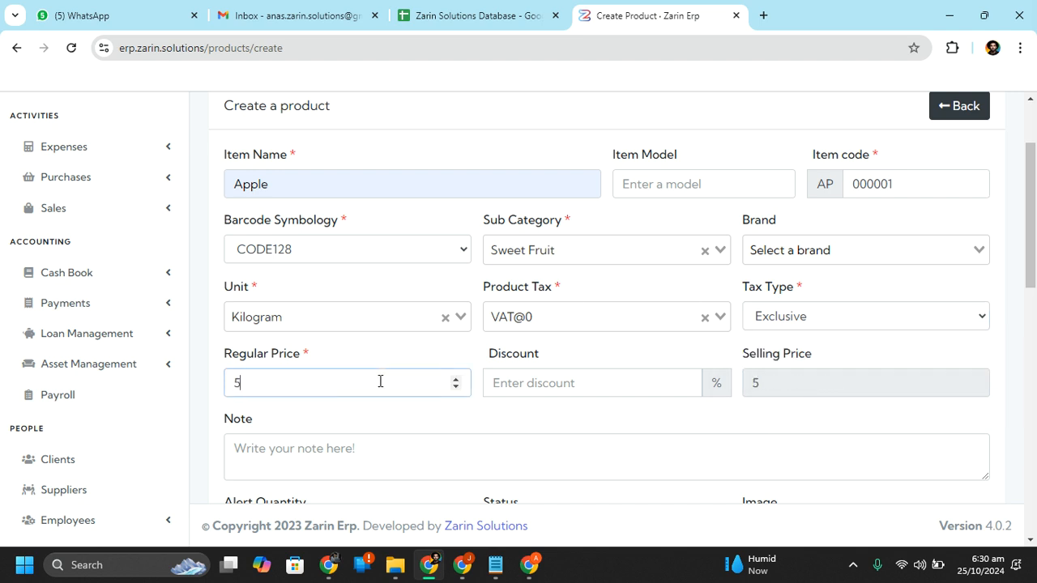
type("00")
left_click(610, 398)
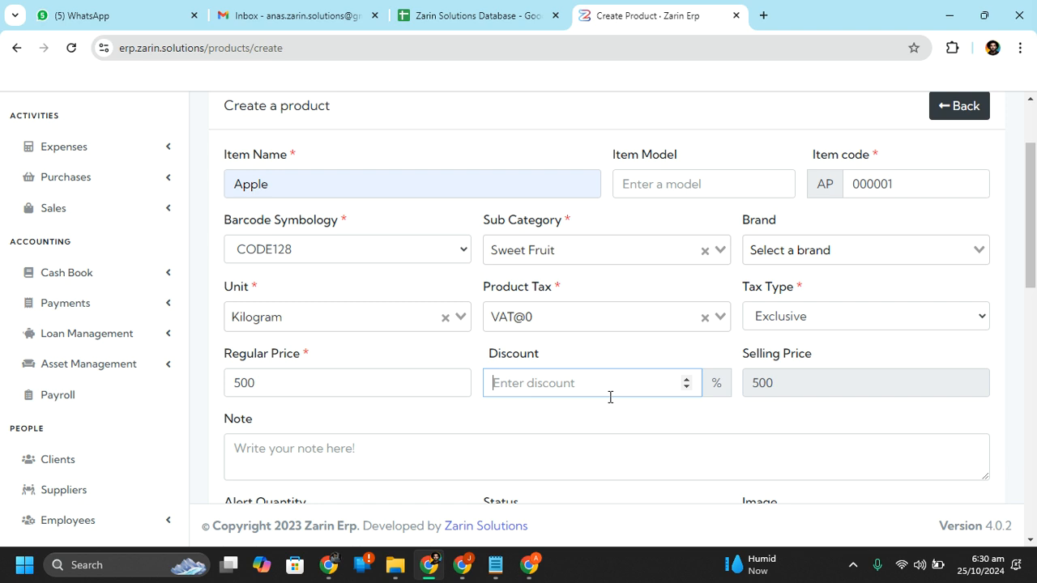
type("450")
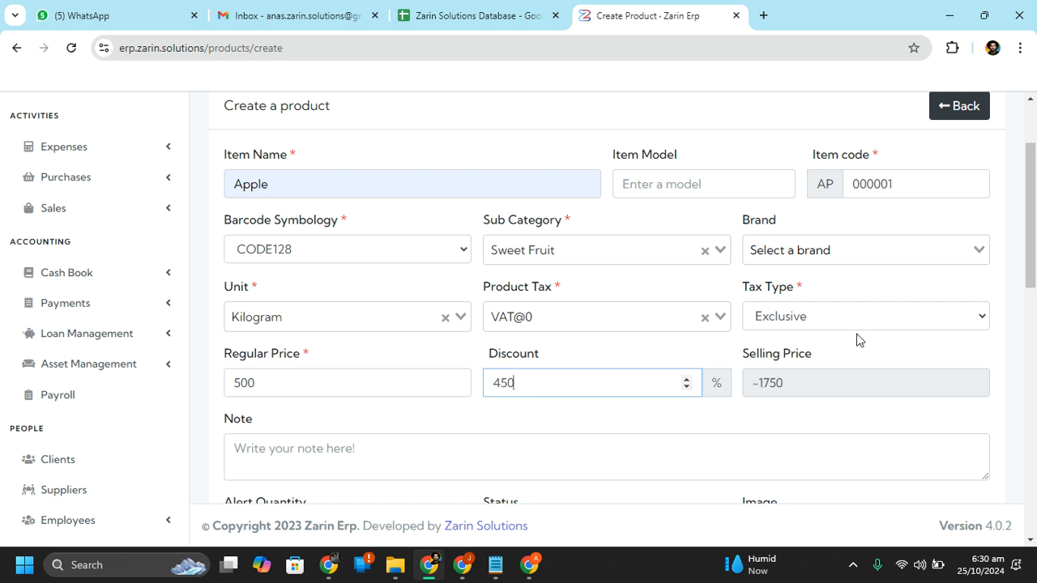
left_click_drag(1034, 232, 1035, 244)
key("BackSpace")
key("BackSpace")
key("BackSpace")
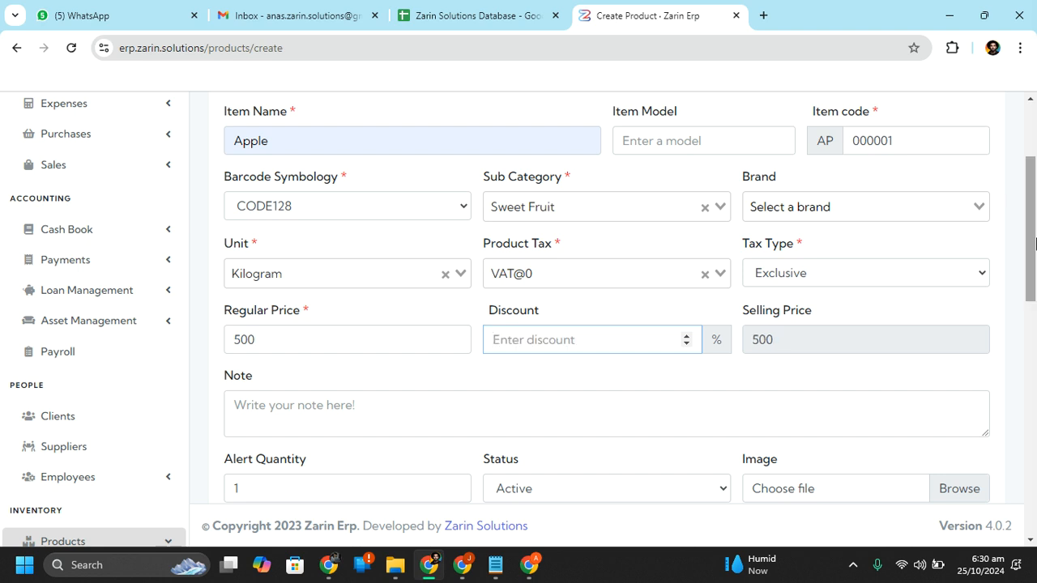
type("30")
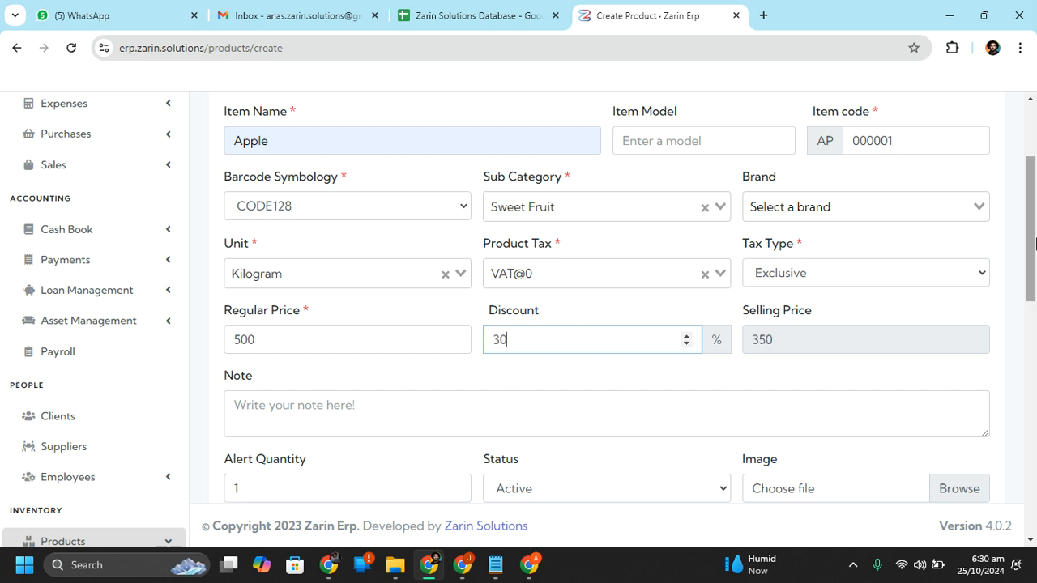
key("BackSpace")
key("BackSpace")
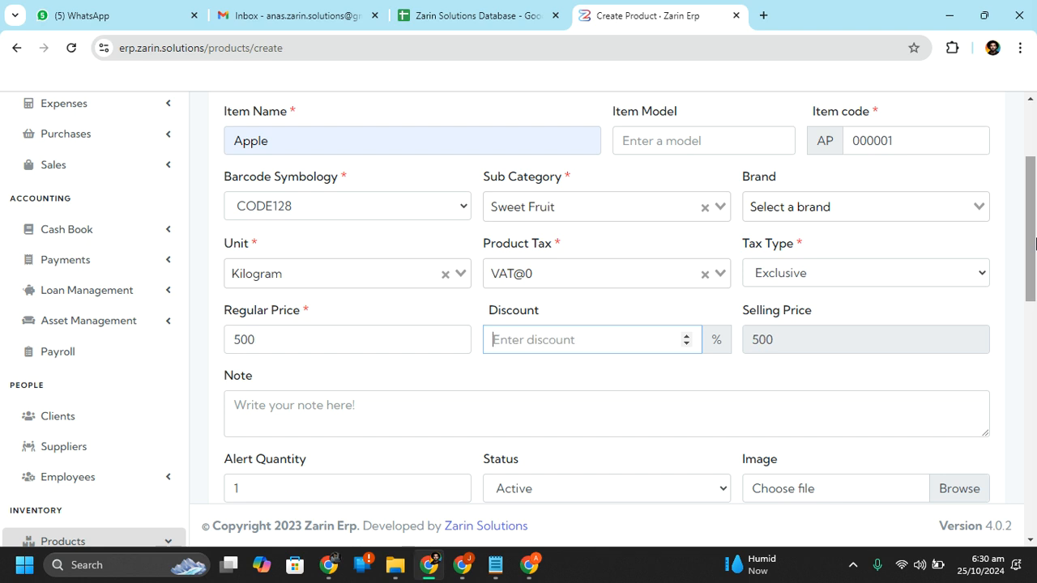
type("20")
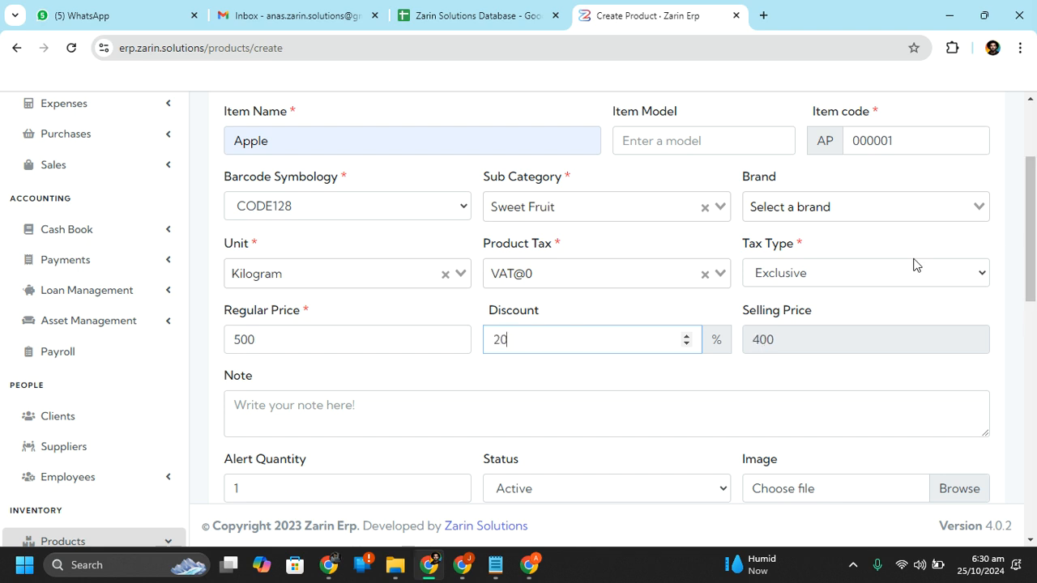
left_click(725, 343)
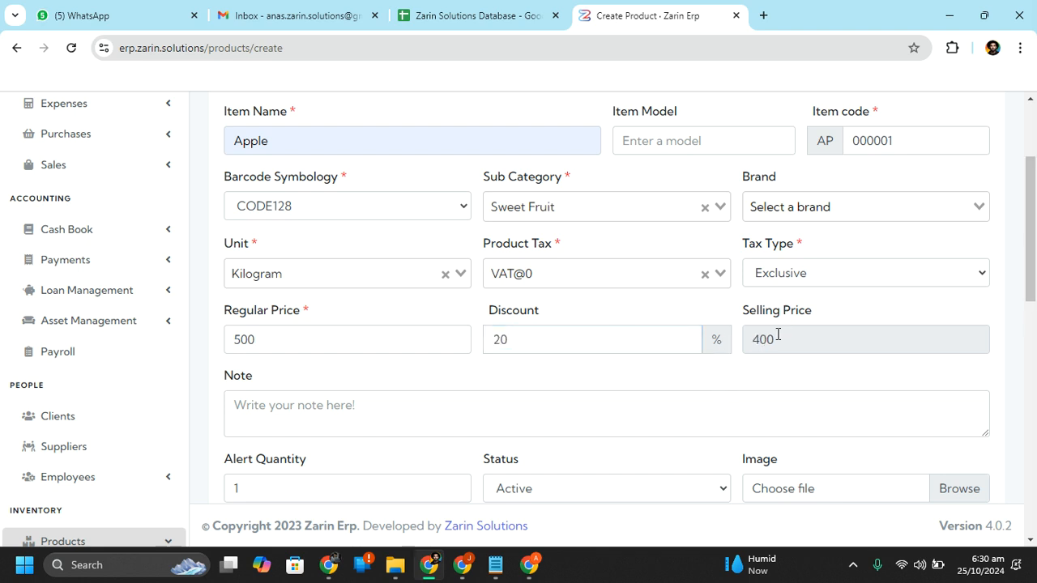
Save the Apple product
scroll(1035, 285, "down", 1)
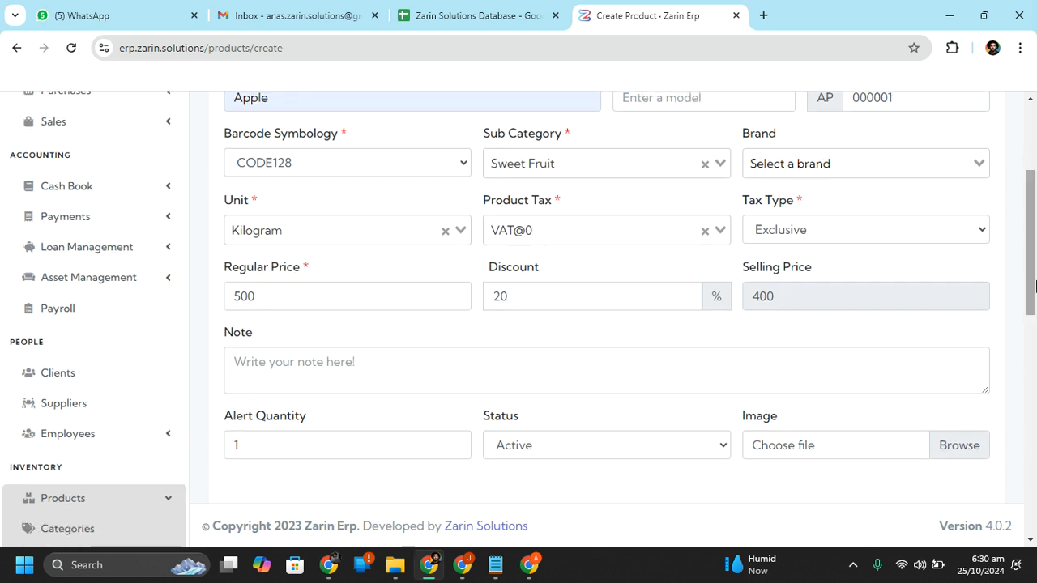
left_click_drag(1034, 286, 1034, 317)
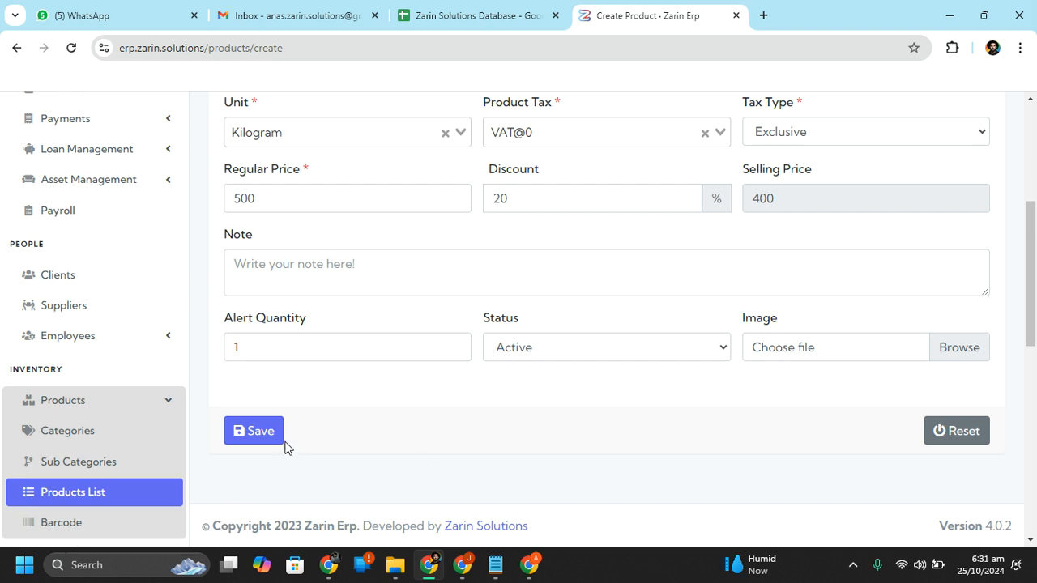
left_click(259, 431)
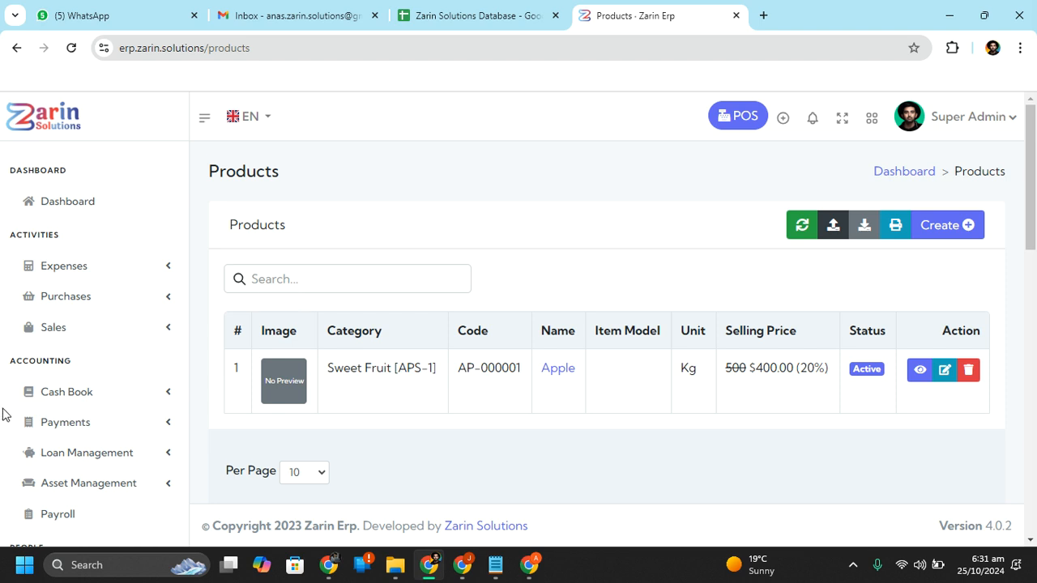
Collapse the Products menu and expand the Purchases submenu in the sidebar
scroll(65, 407, "down", 1)
scroll(65, 408, "down", 4)
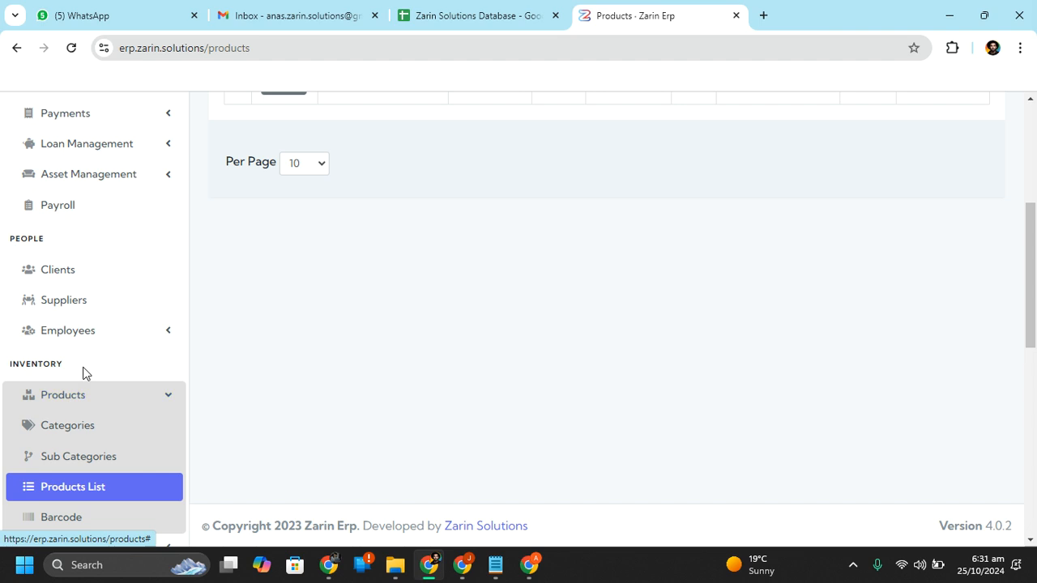
scroll(83, 324, "down", 1)
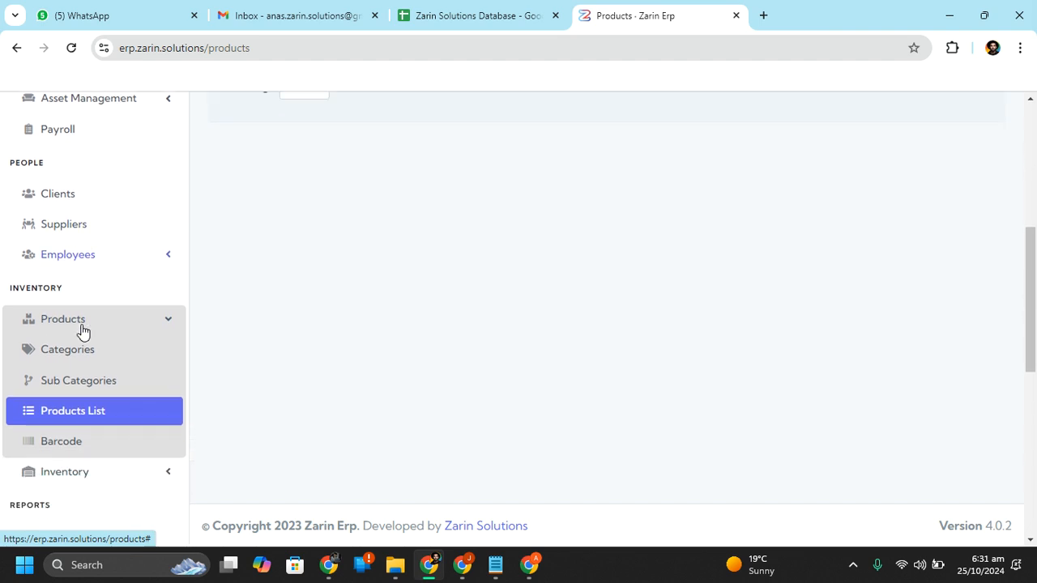
scroll(81, 332, "up", 2)
scroll(81, 329, "down", 3)
scroll(91, 320, "up", 1)
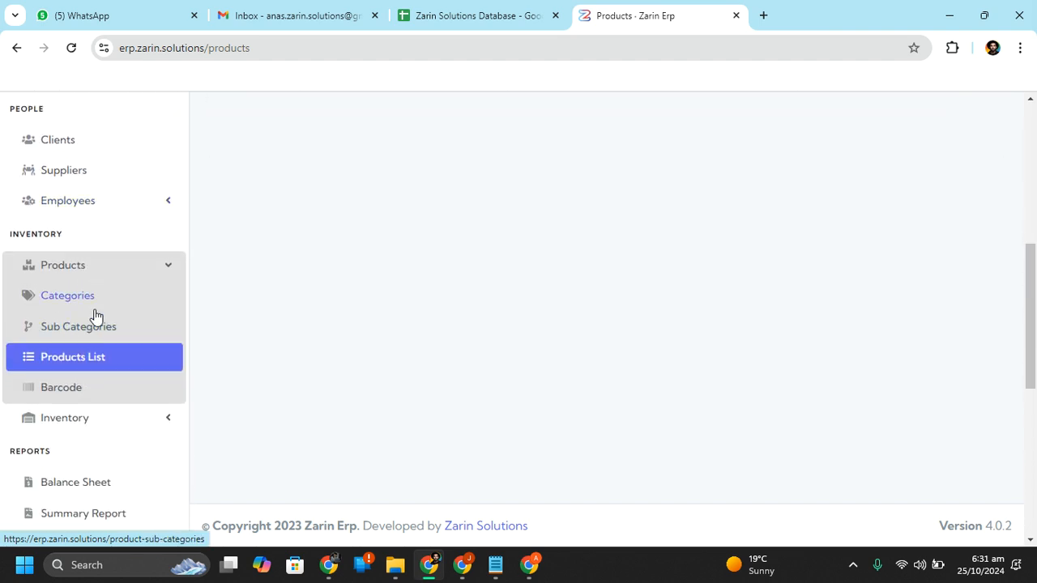
left_click(135, 268)
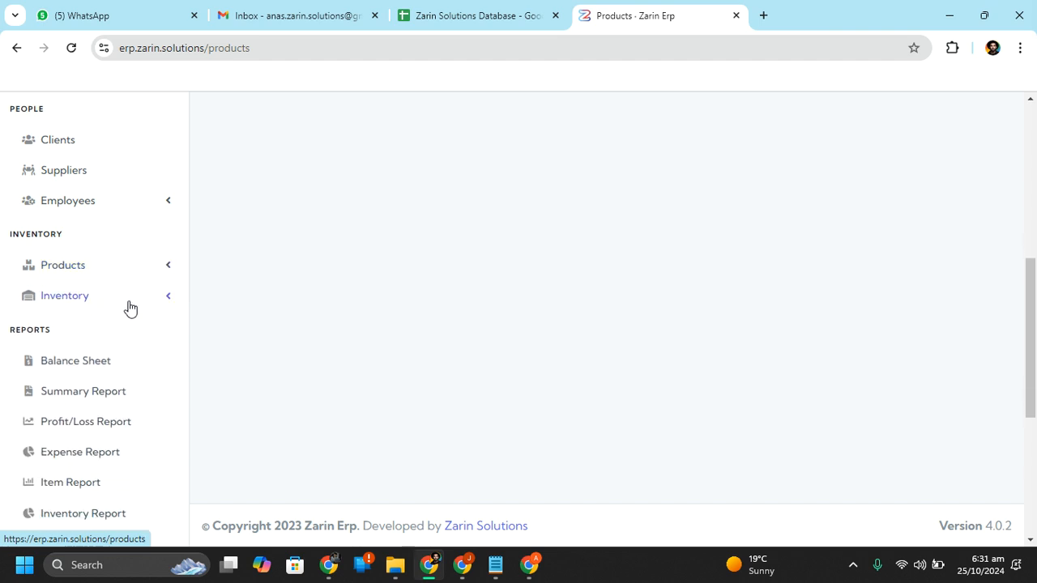
scroll(129, 308, "down", 1)
scroll(130, 308, "up", 2)
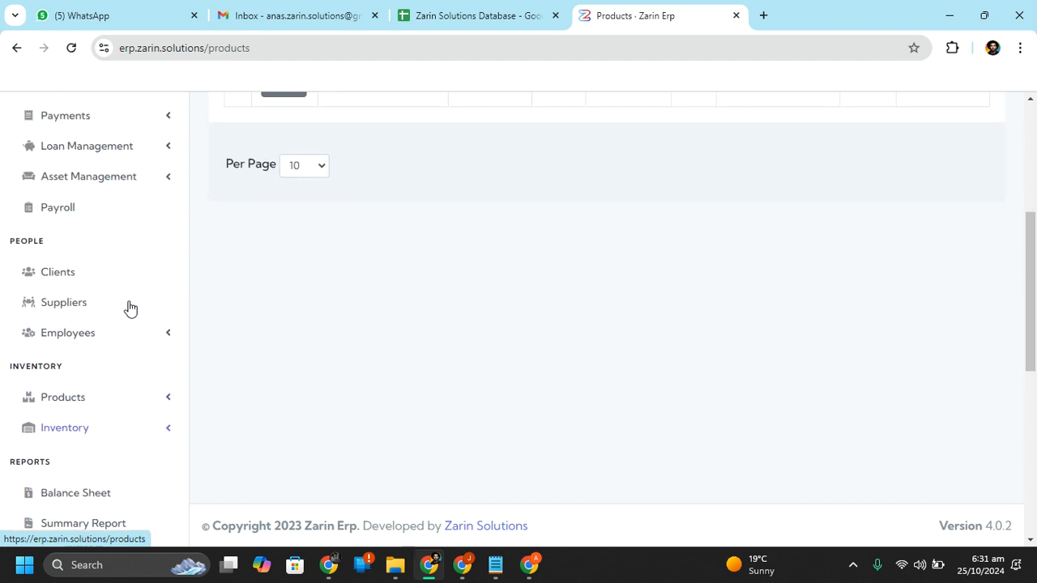
scroll(130, 308, "up", 2)
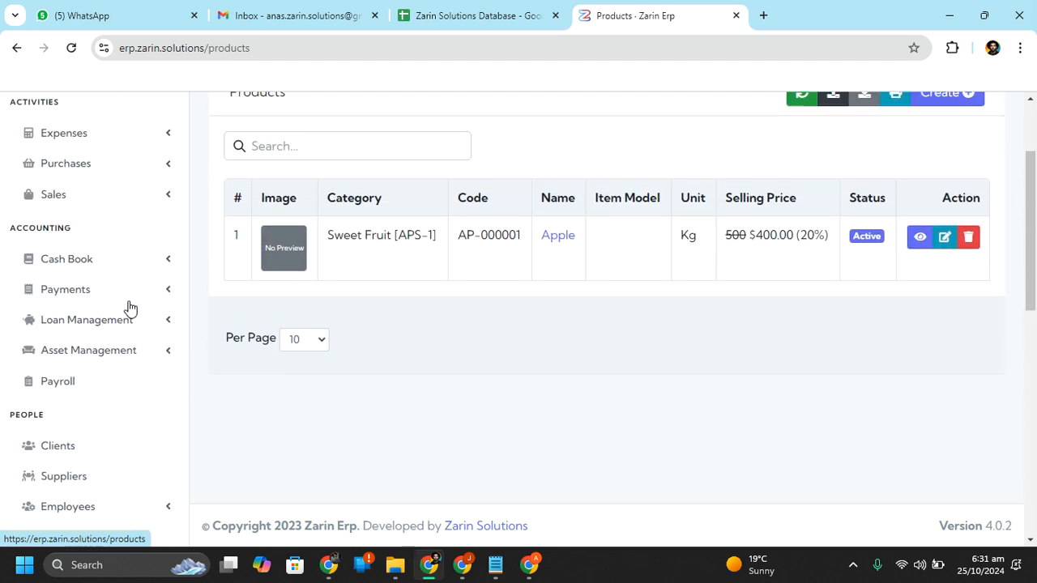
scroll(138, 267, "up", 1)
double_click(120, 188)
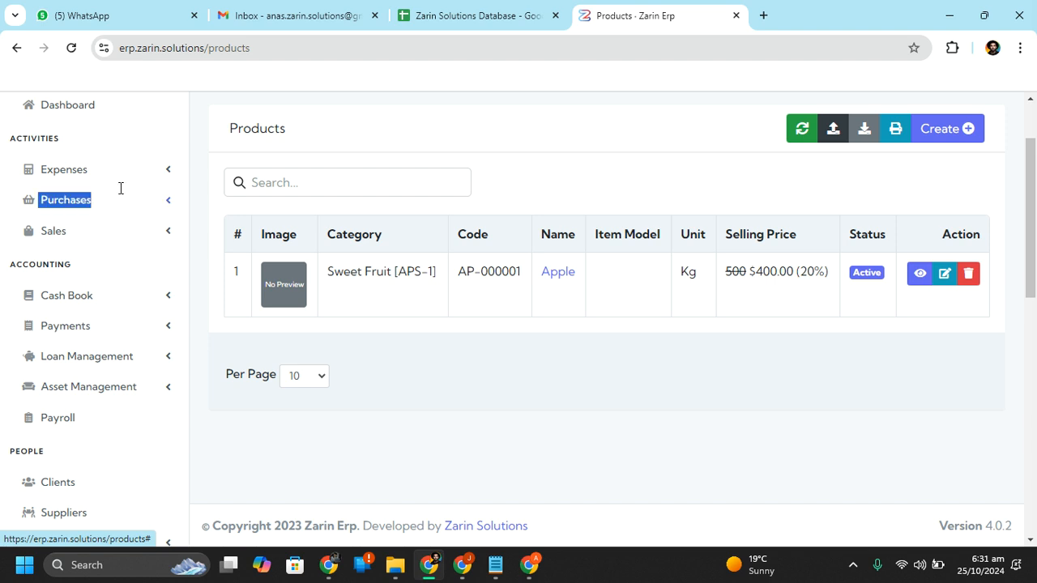
left_click_drag(120, 188, 127, 203)
left_click(128, 203)
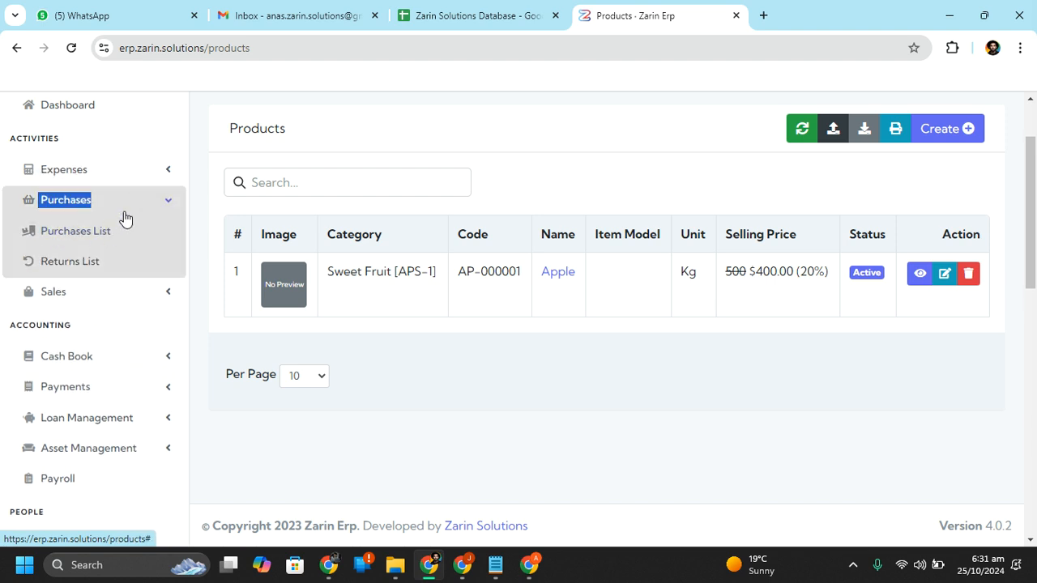
Start a new purchase and select its supplier
left_click(62, 241)
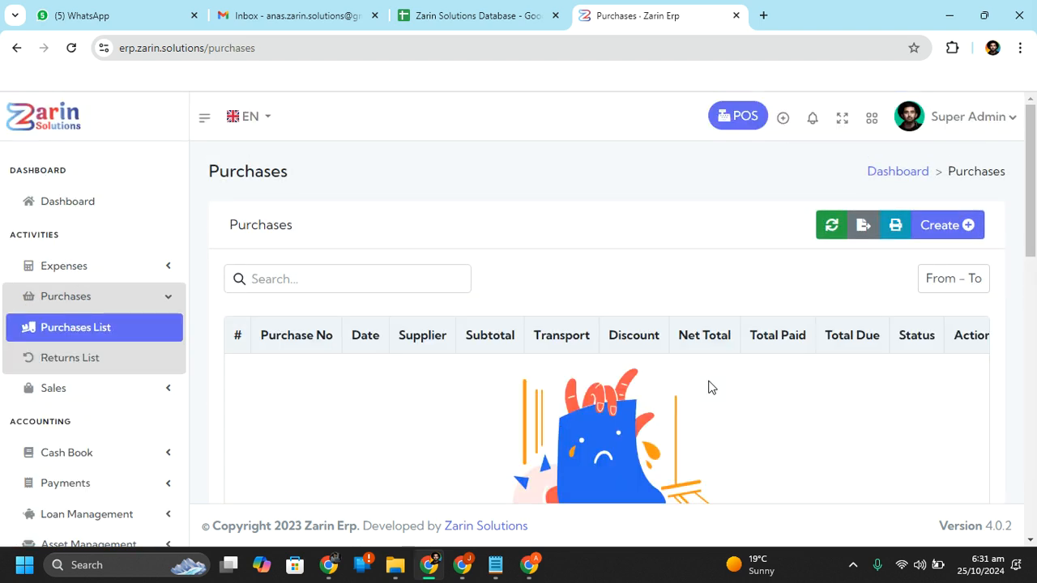
left_click(946, 231)
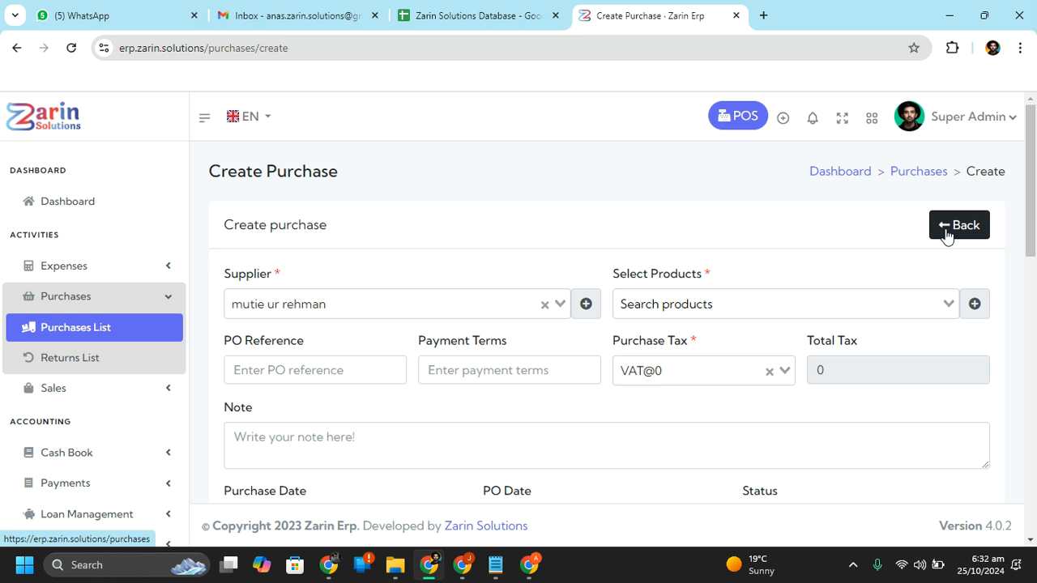
left_click(445, 313)
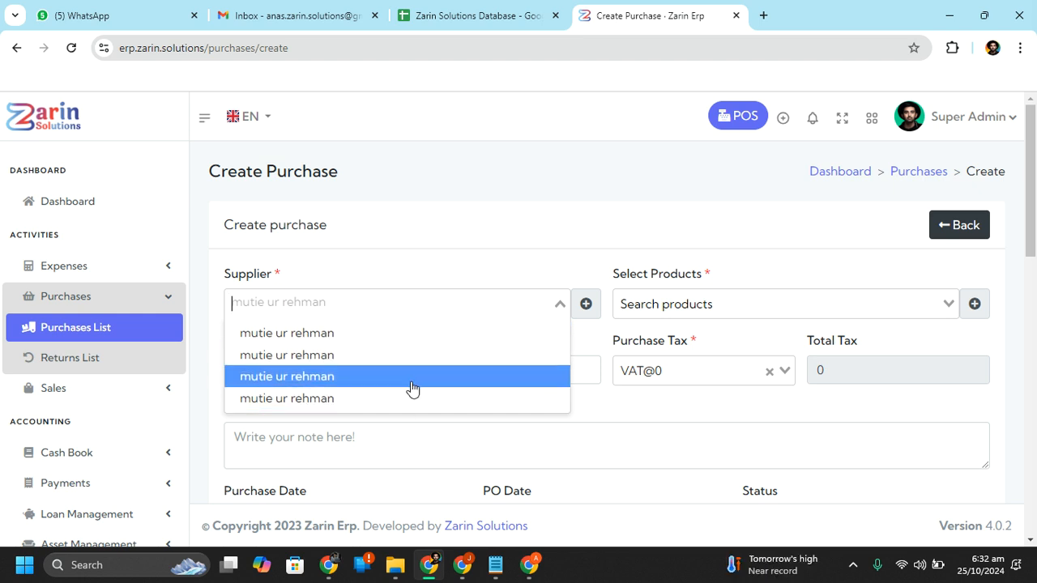
left_click(367, 343)
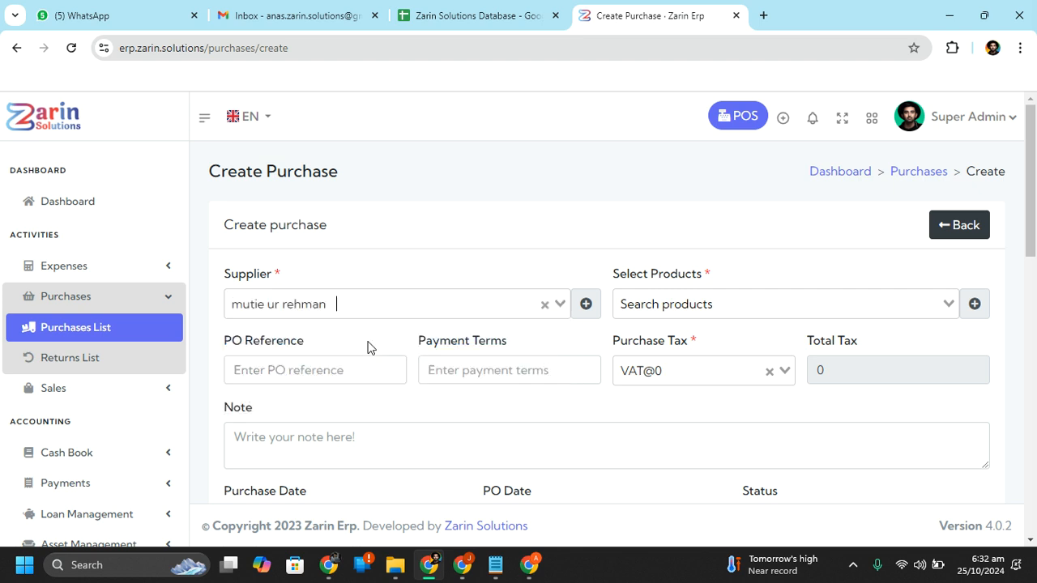
Open and close the Create Product form from the product picker without saving
left_click(762, 312)
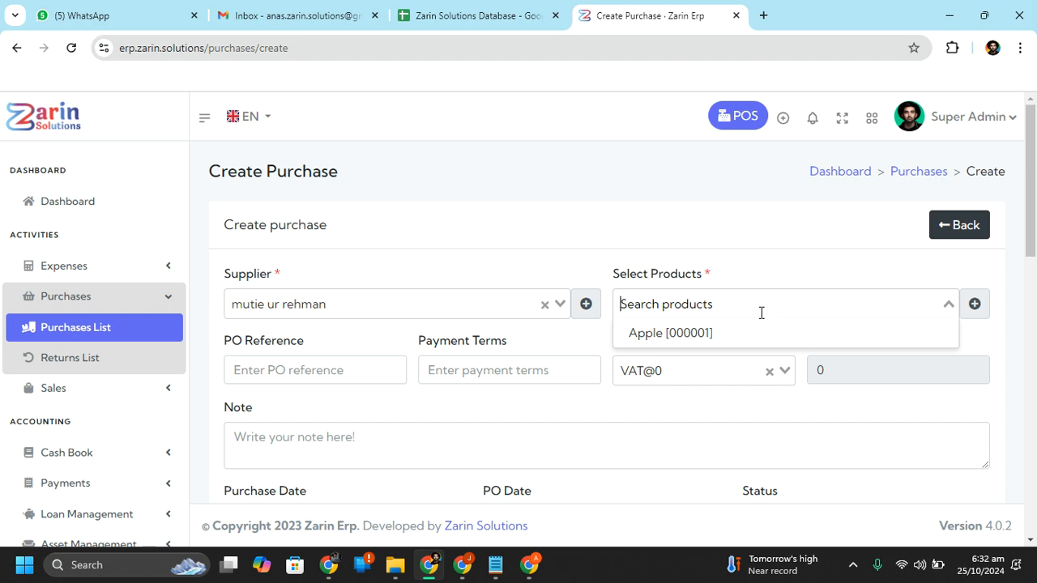
left_click(975, 314)
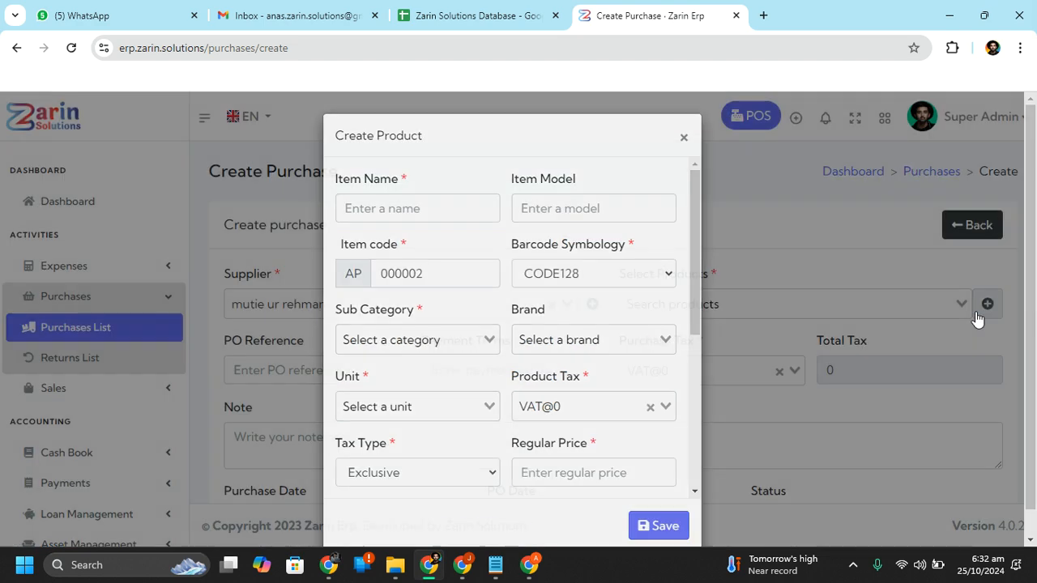
left_click(980, 312)
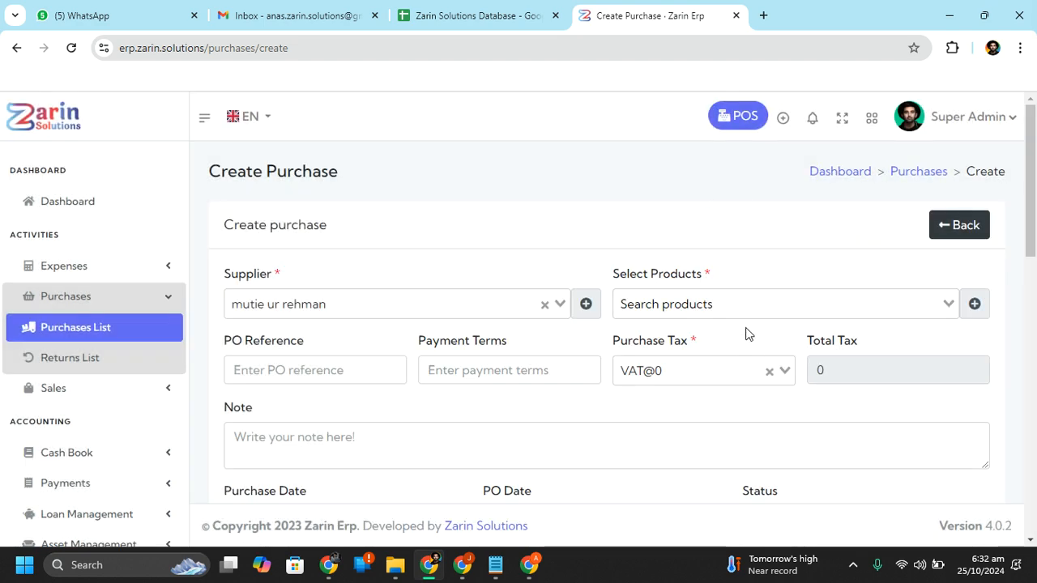
left_click(761, 310)
Add Apple to the purchase and set its quantity to 10
left_click(688, 334)
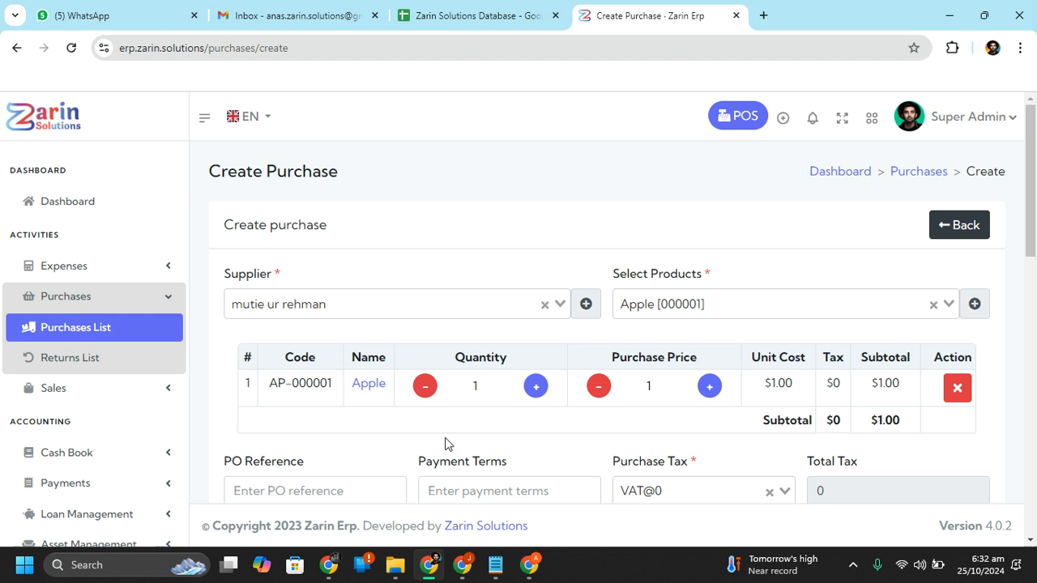
left_click(488, 383)
type("0")
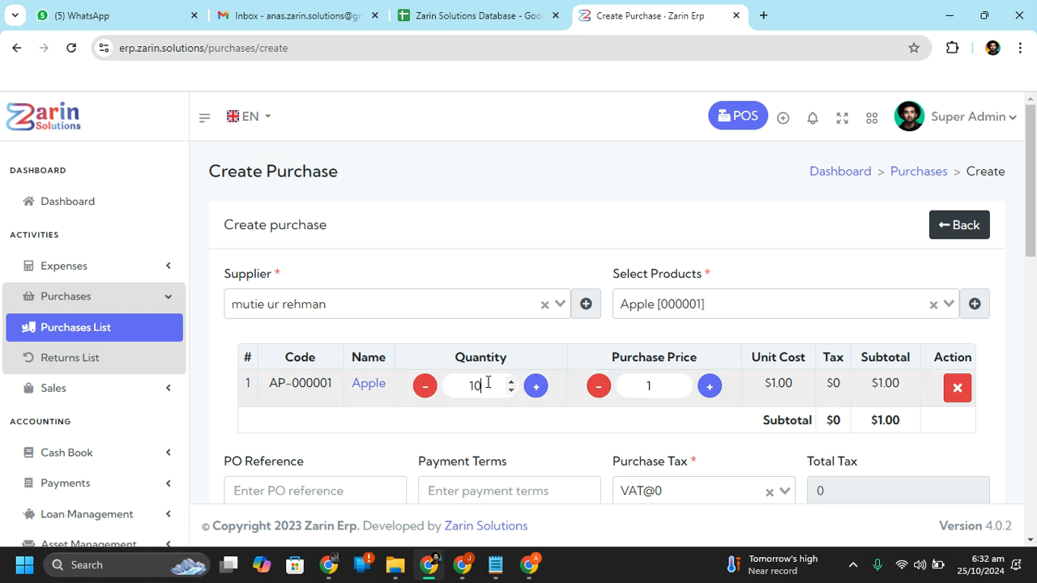
left_click(657, 420)
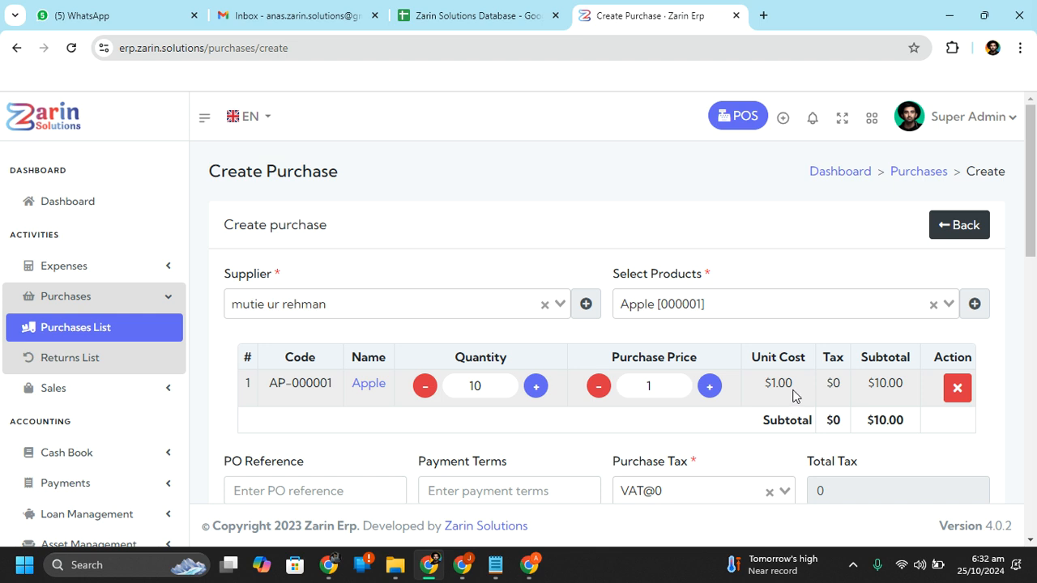
Check the $1.00 unit cost, the Apple line subtotal and the $10.00 overall subtotal
left_click_drag(765, 385, 801, 393)
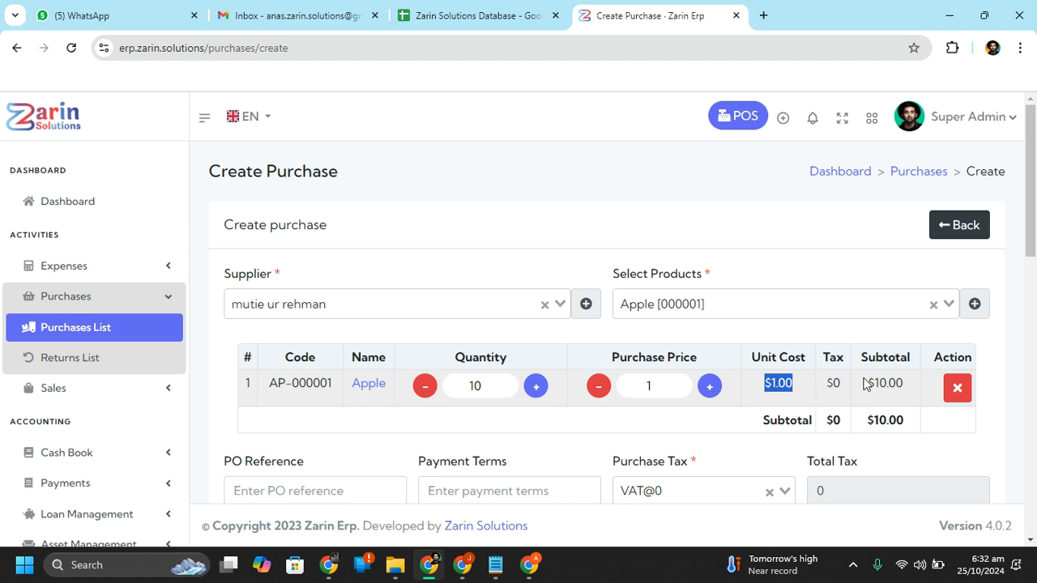
left_click_drag(865, 383, 879, 383)
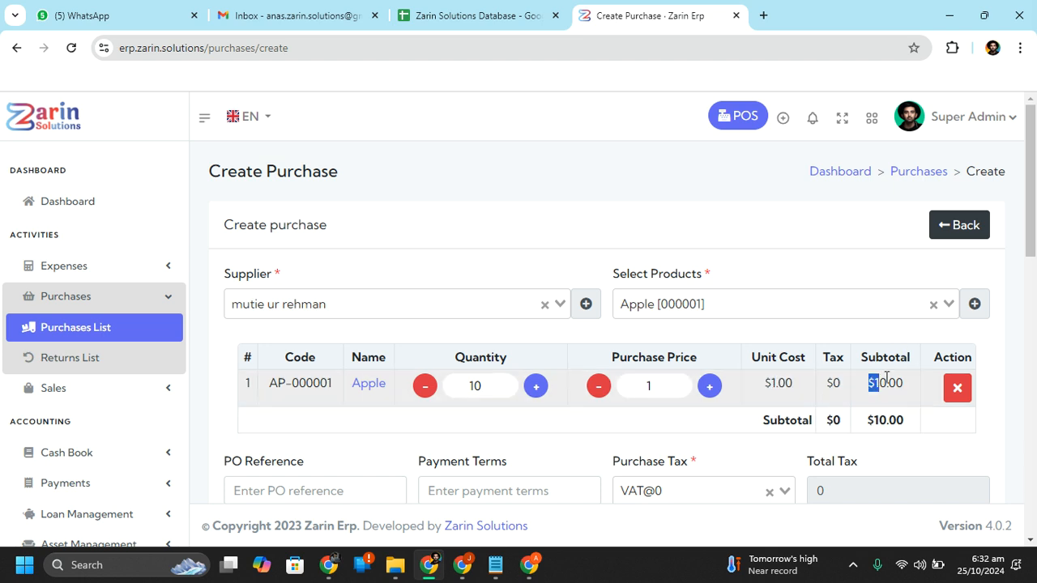
left_click_drag(868, 419, 914, 420)
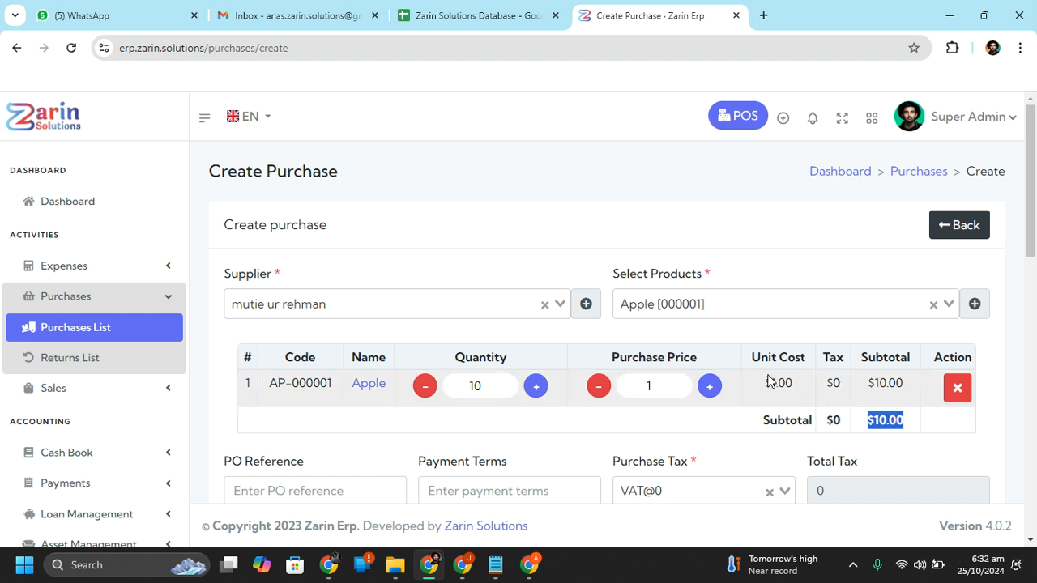
scroll(782, 384, "down", 1)
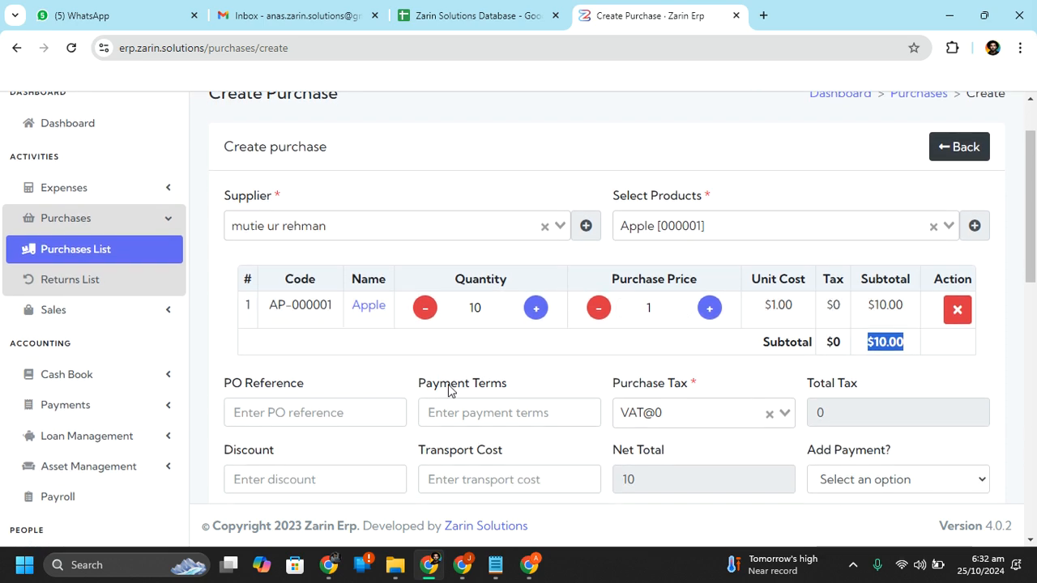
Look through Apple's Product Details, then go back to the purchase form
left_click(369, 305)
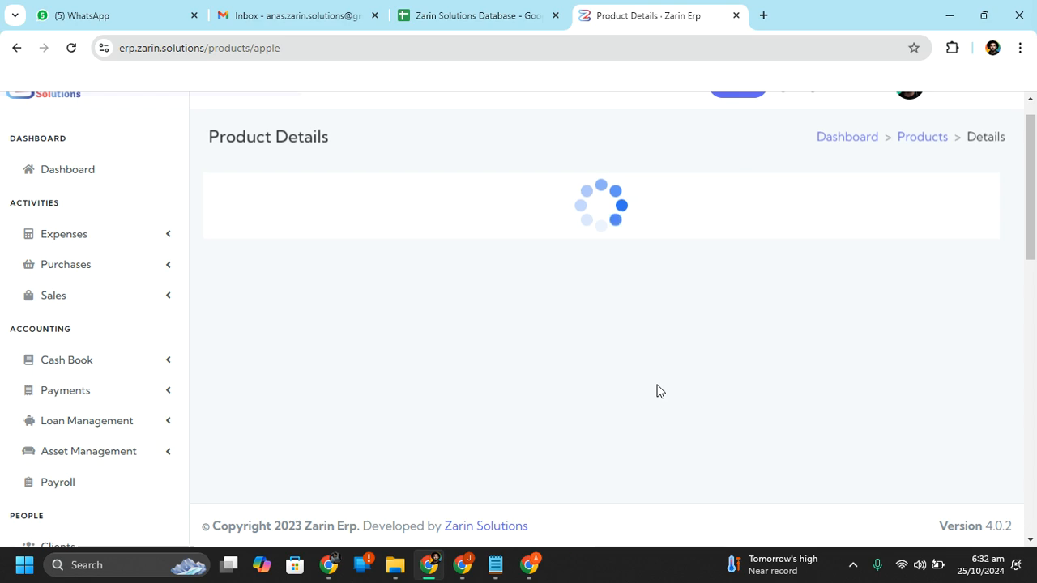
scroll(834, 401, "down", 6)
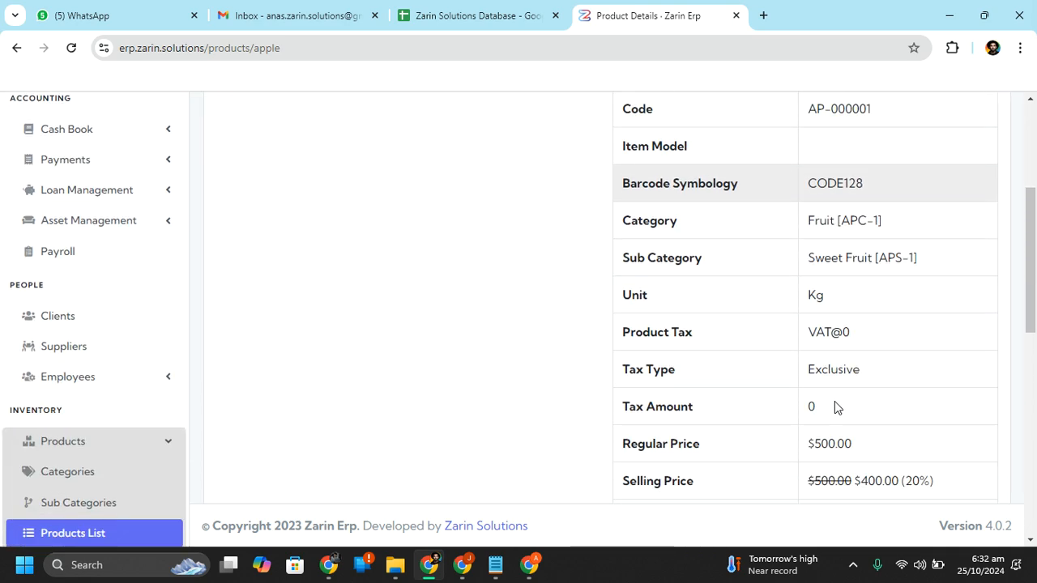
scroll(835, 400, "up", 3)
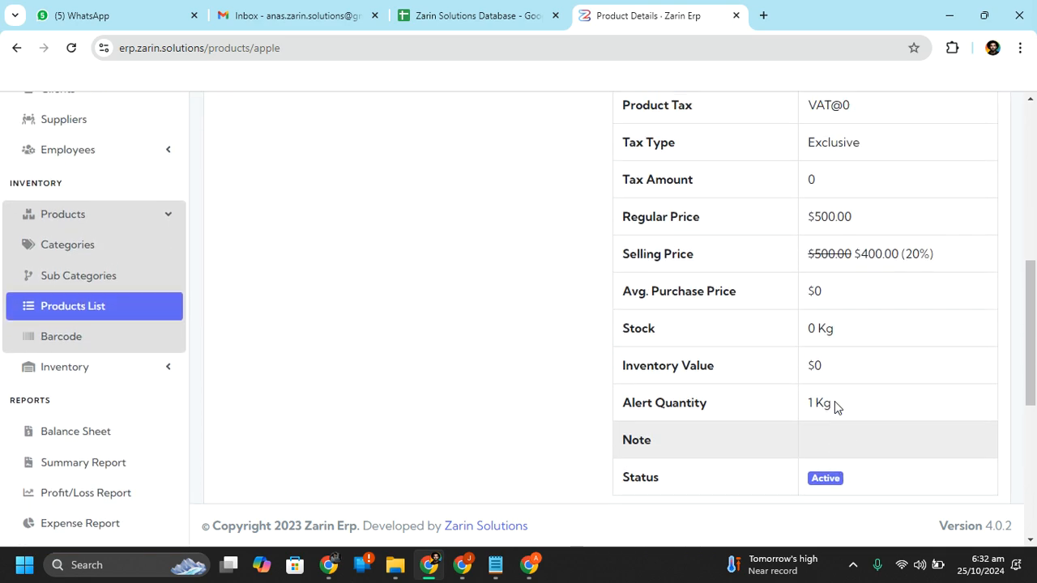
scroll(837, 407, "up", 4)
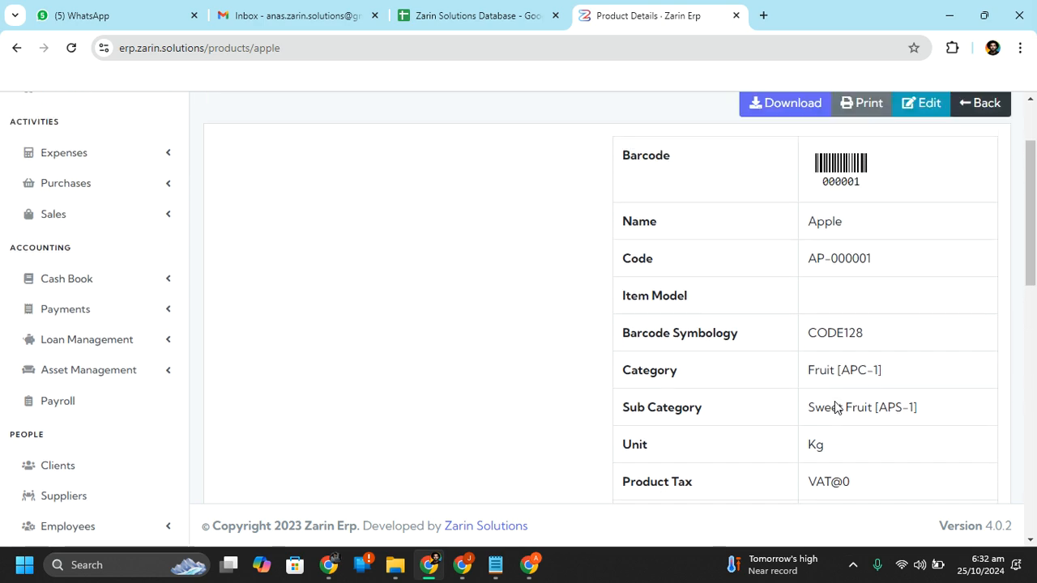
scroll(835, 402, "up", 1)
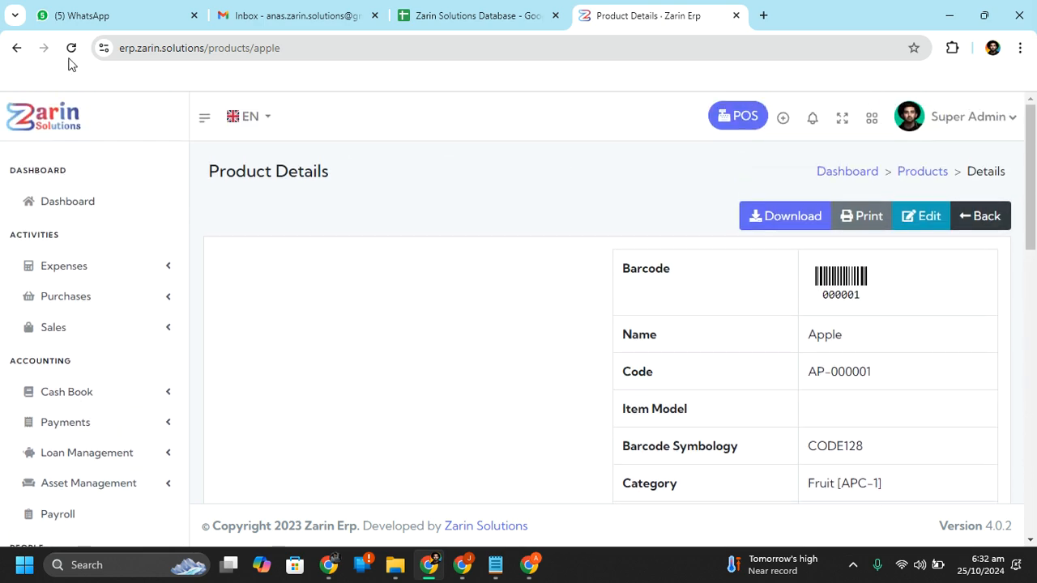
left_click(18, 48)
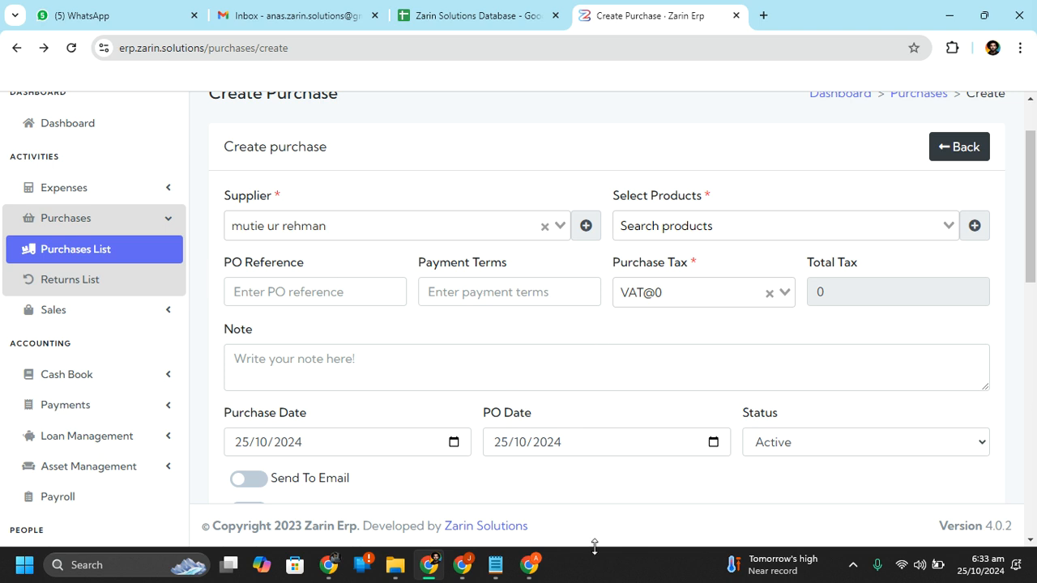
Re-add Apple [000001] to the purchase, then visit the PO Reference and Payment Terms fields
left_click(785, 216)
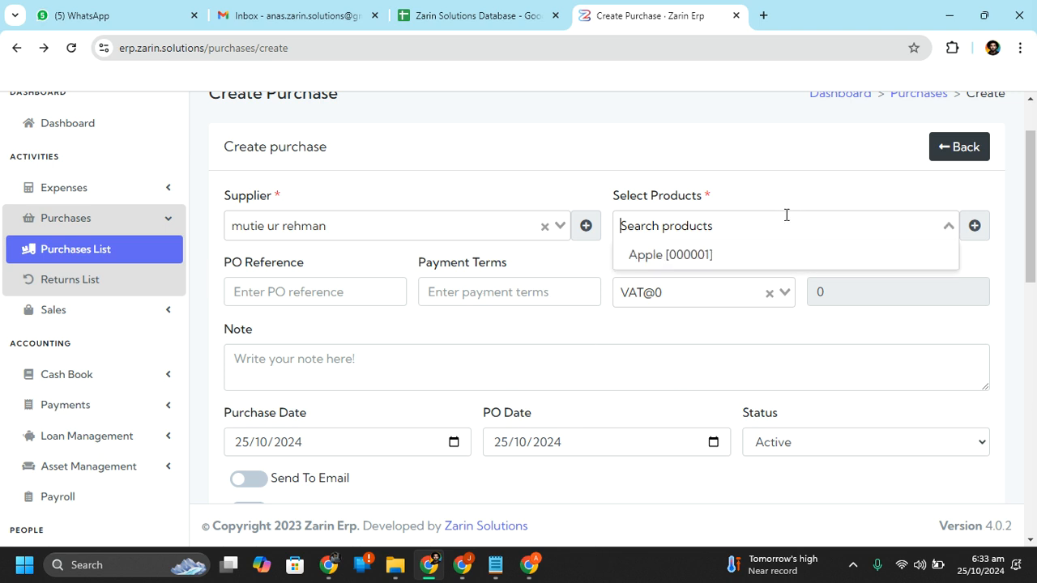
left_click(747, 256)
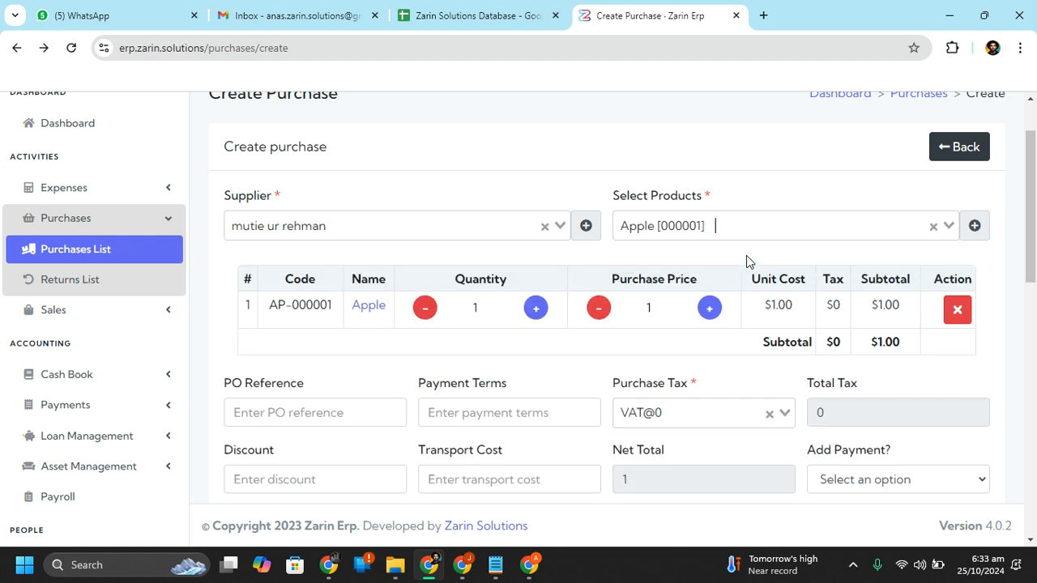
left_click(340, 409)
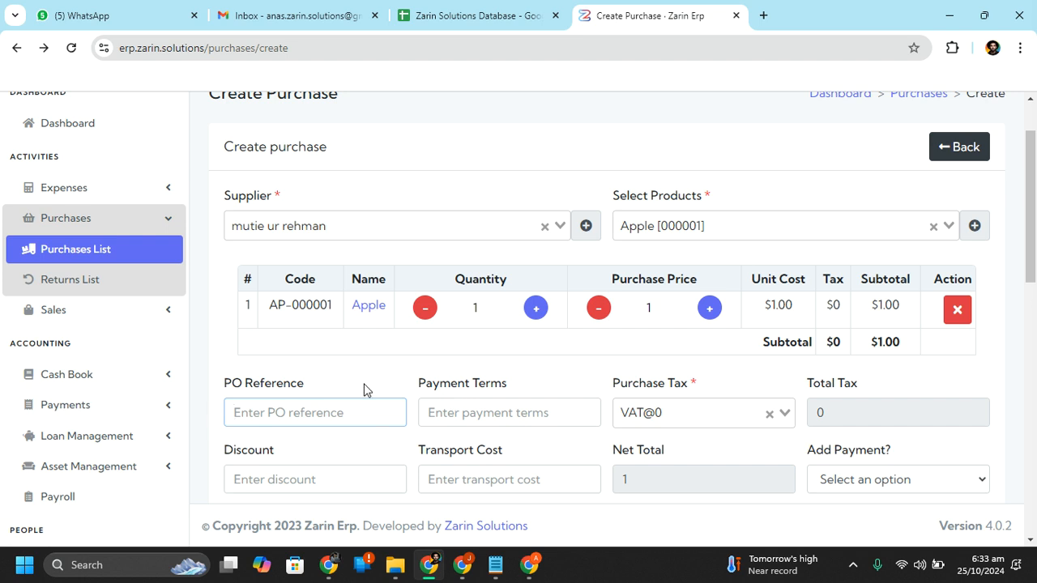
left_click(499, 409)
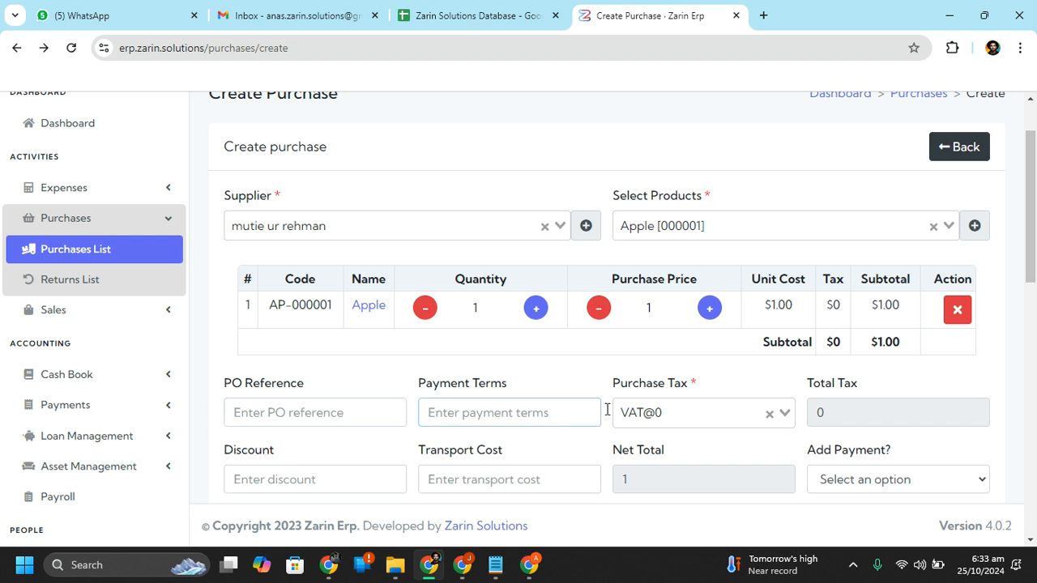
scroll(850, 397, "down", 2)
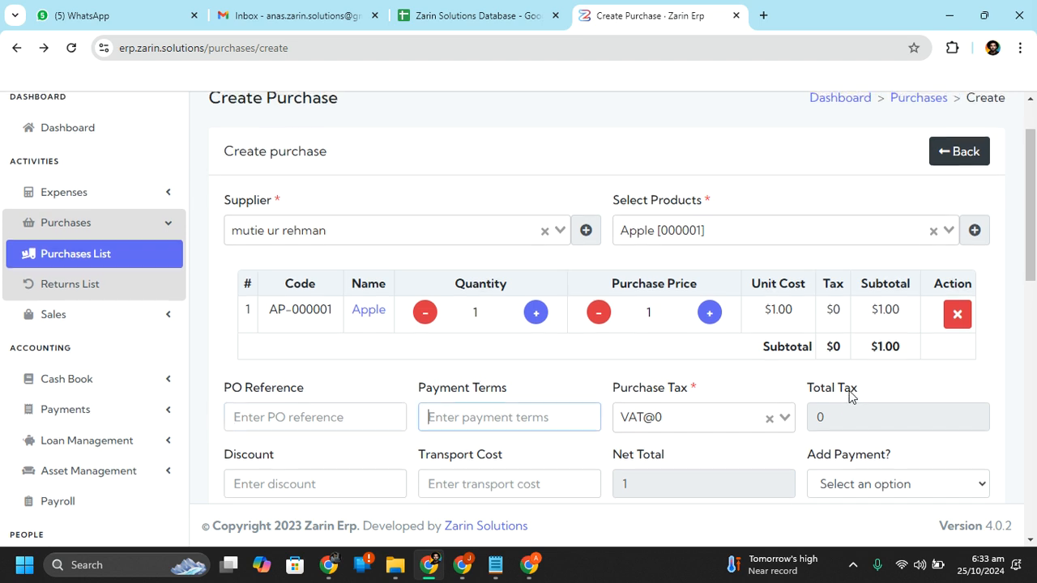
left_click(926, 377)
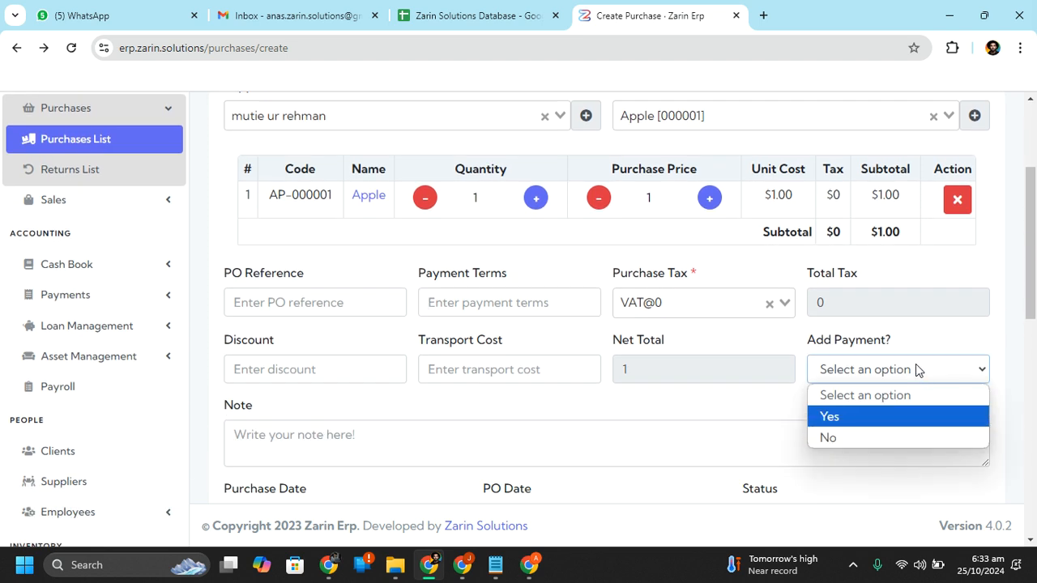
Set Add Payment to Yes and pay from the UBL bank account
left_click(896, 418)
scroll(896, 421, "down", 1)
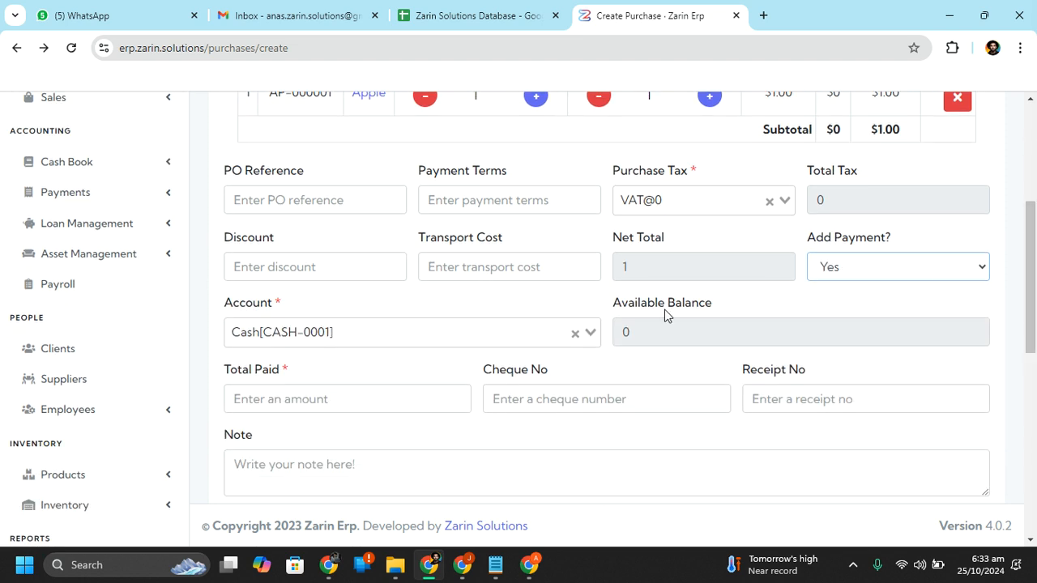
left_click(407, 335)
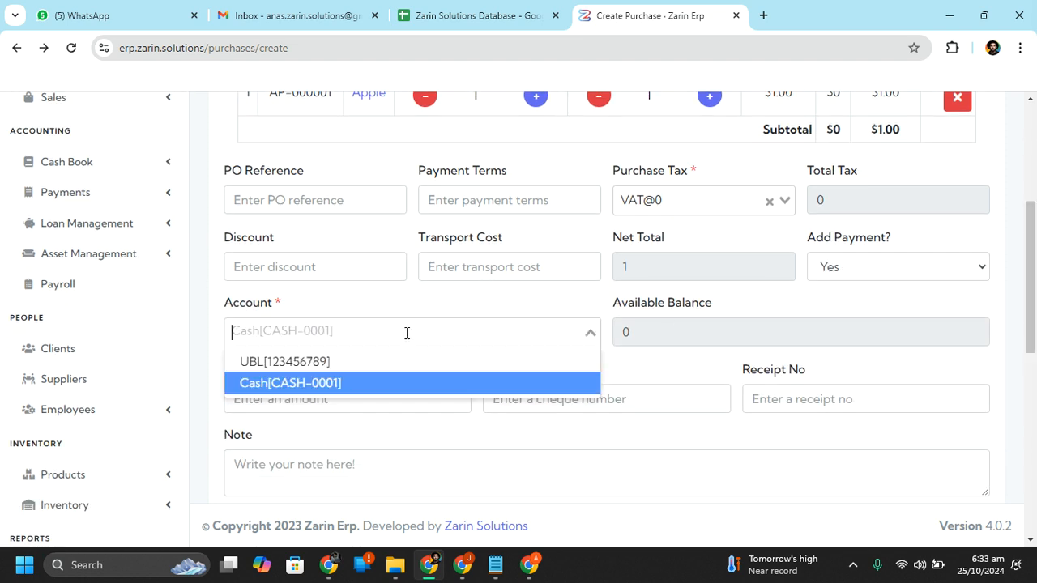
left_click(583, 298)
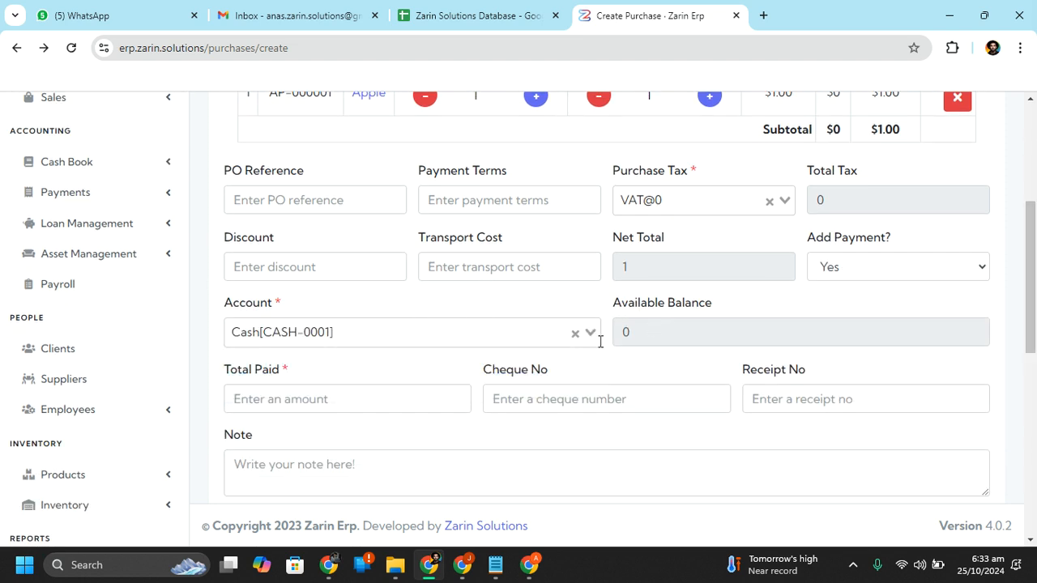
left_click(434, 320)
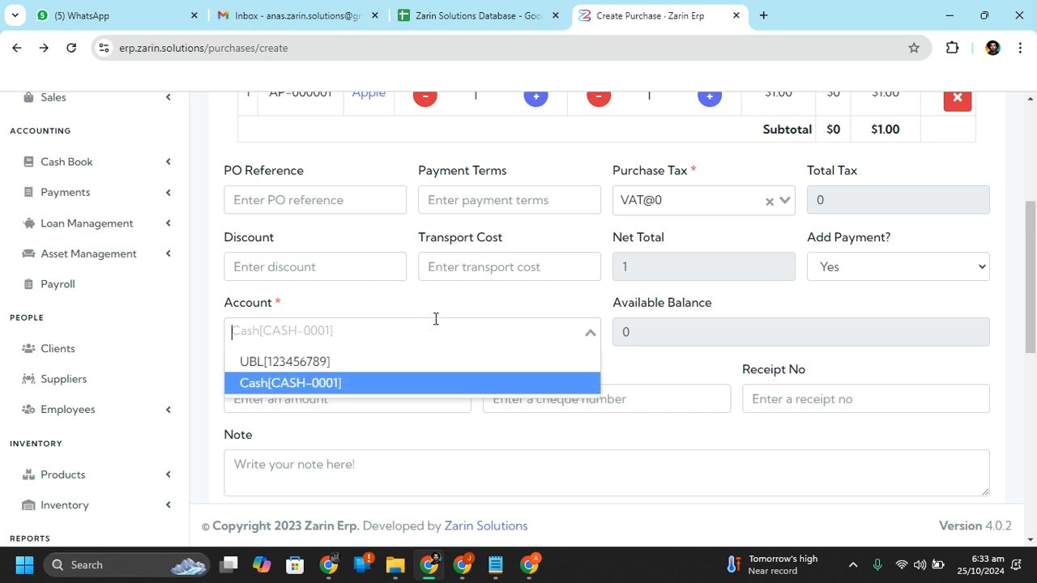
left_click(383, 369)
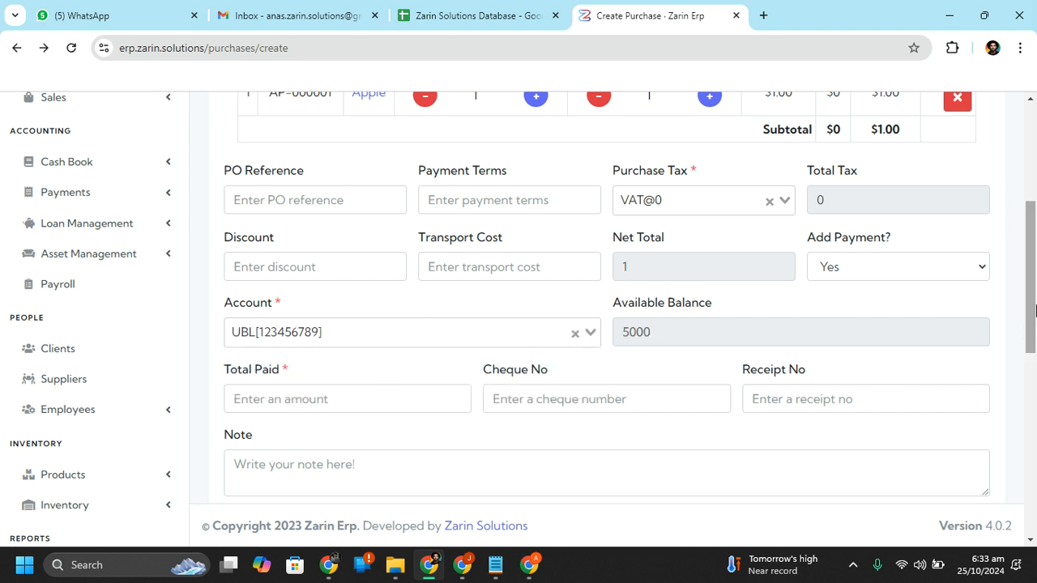
left_click_drag(1032, 311, 1033, 330)
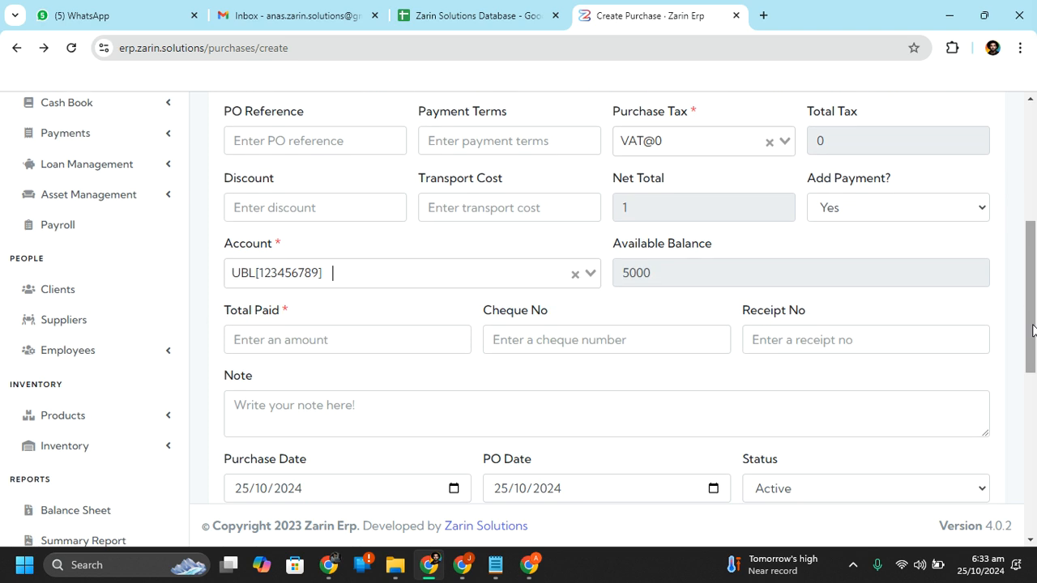
Enter a Total Paid of 1, correcting the mistaken 5, and save the purchase
left_click(348, 339)
type("5")
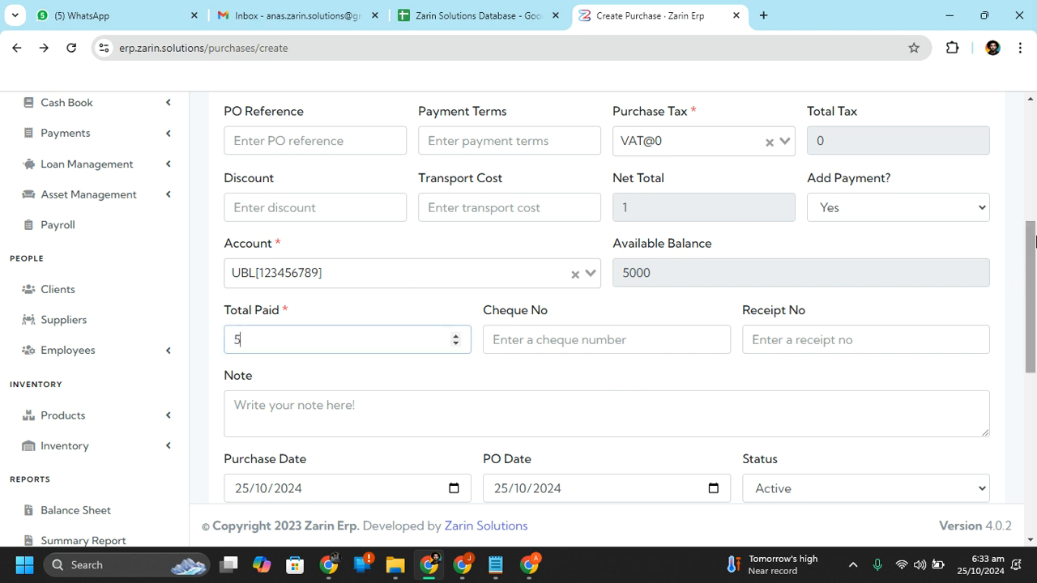
scroll(1034, 260, "down", 2)
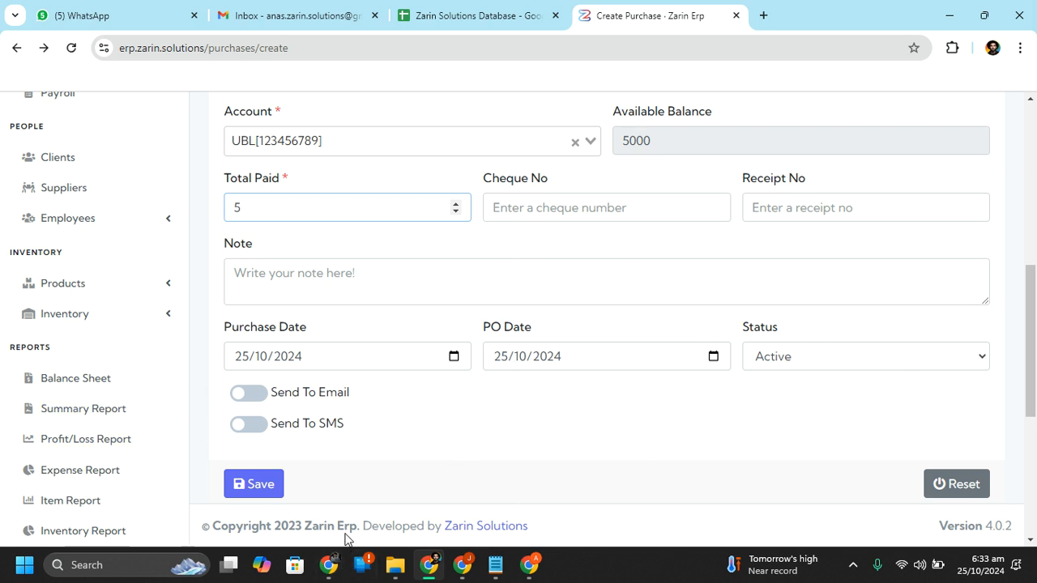
left_click(232, 479)
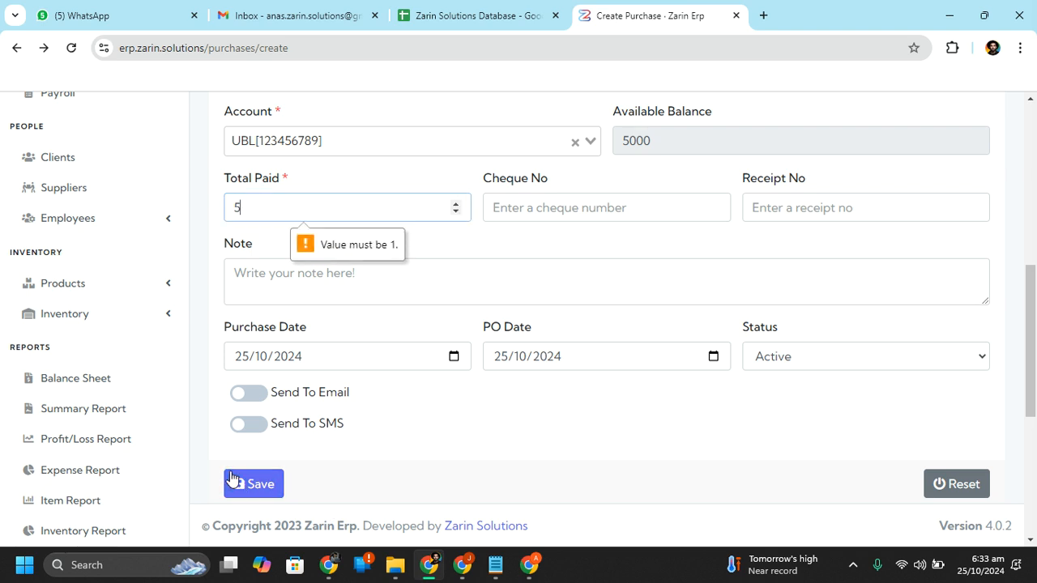
double_click(341, 214)
type("1")
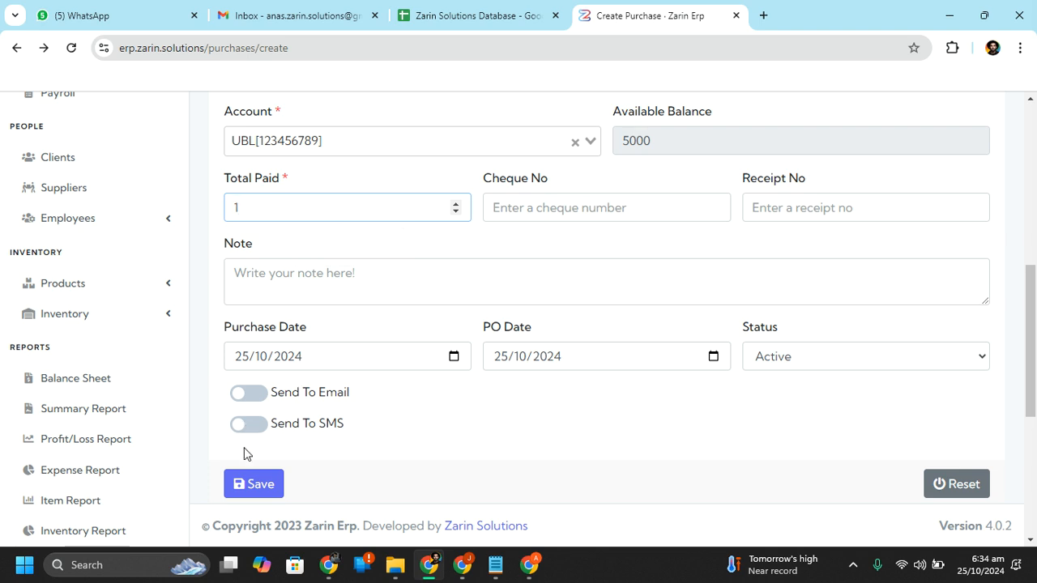
left_click(238, 482)
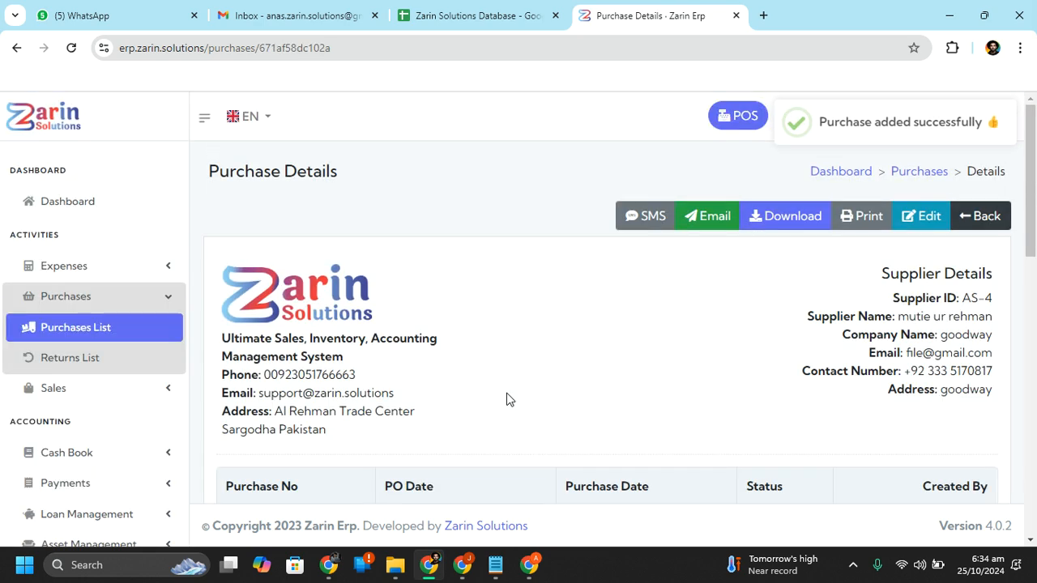
scroll(534, 235, "down", 4)
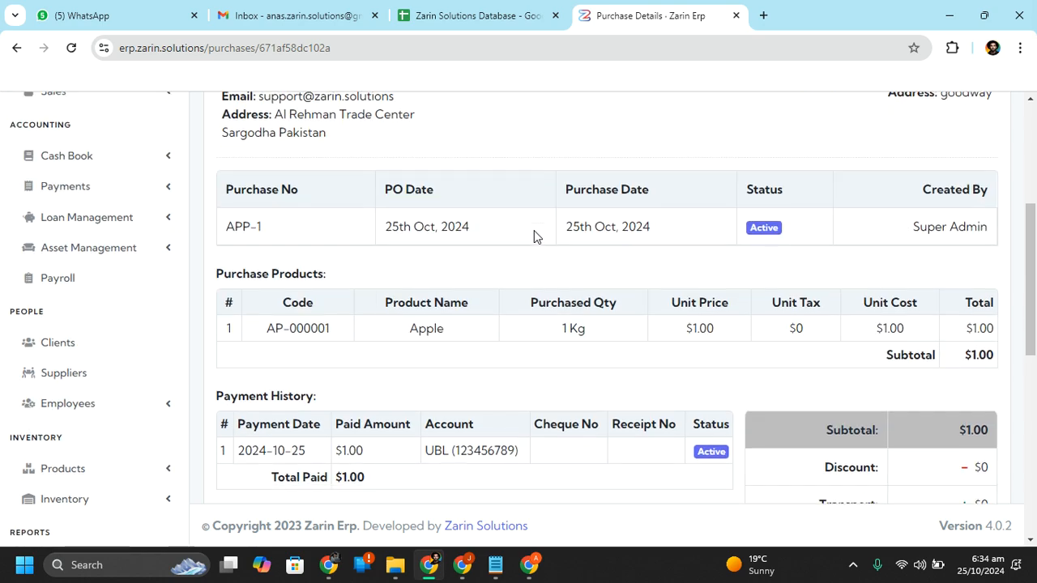
scroll(534, 235, "down", 3)
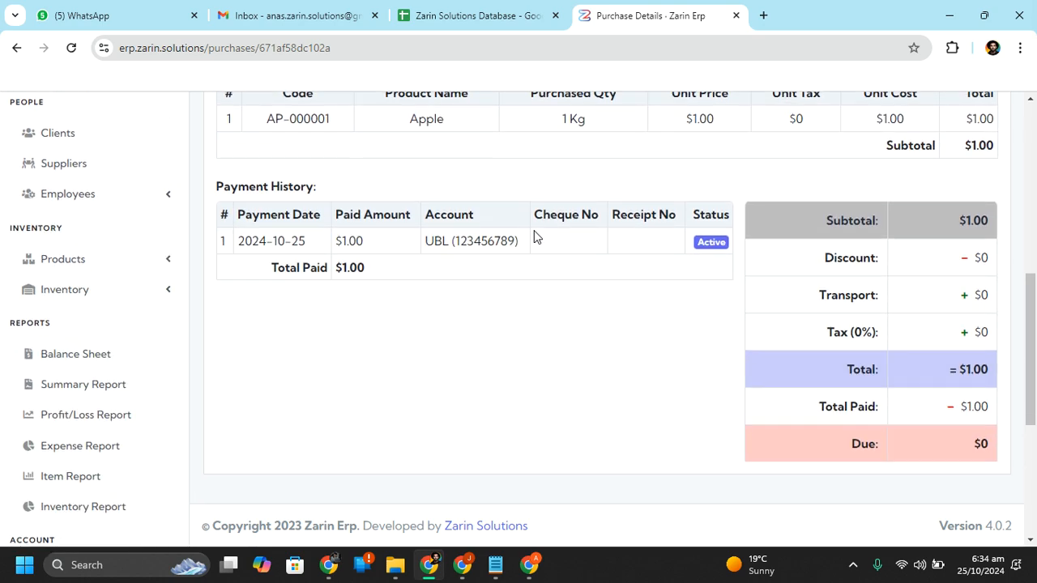
scroll(534, 230, "up", 8)
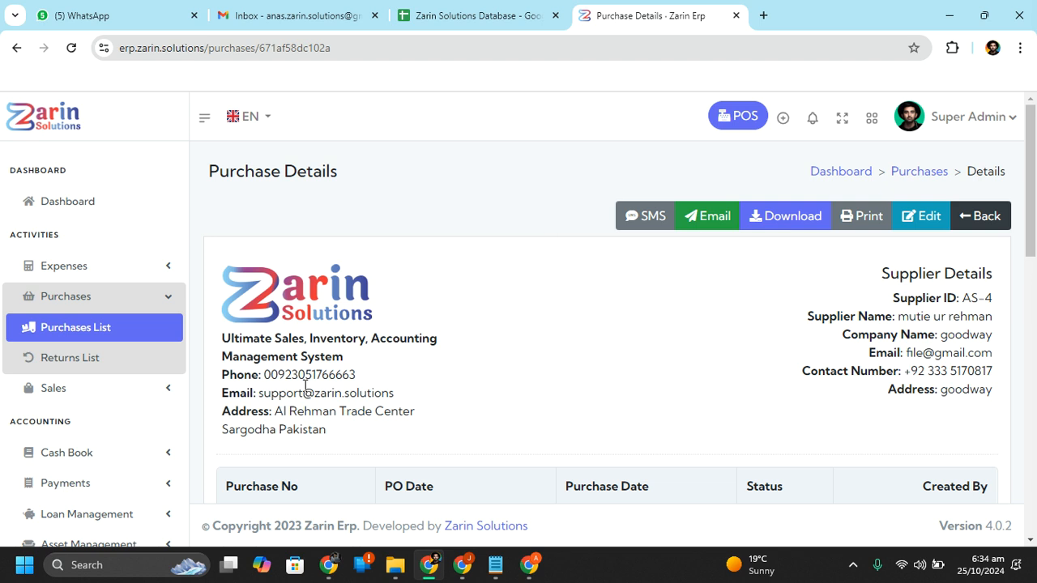
Open the POS screen and add one Apple at $400 for the Walking Customer
left_click(131, 389)
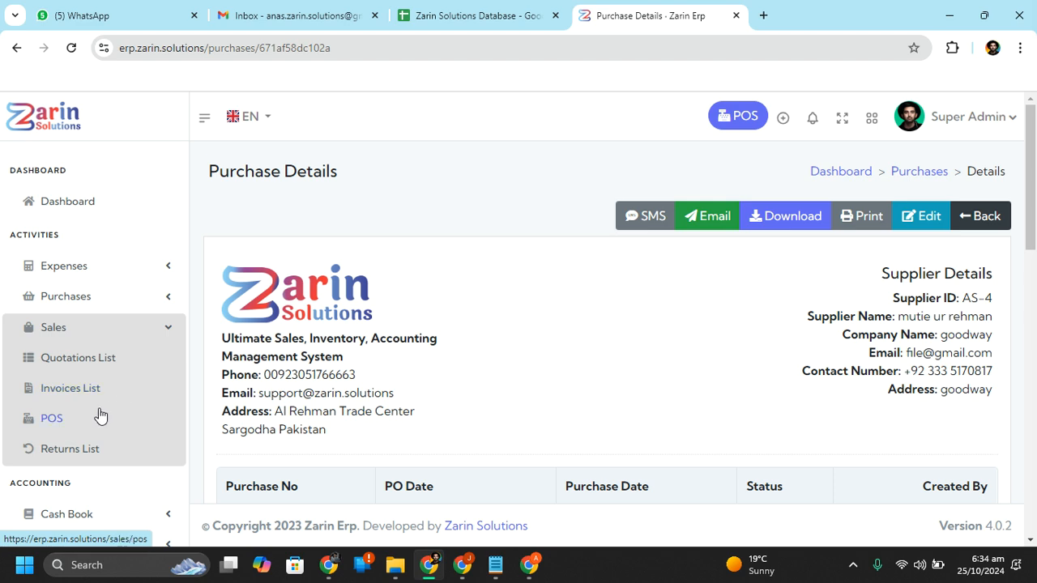
left_click(37, 429)
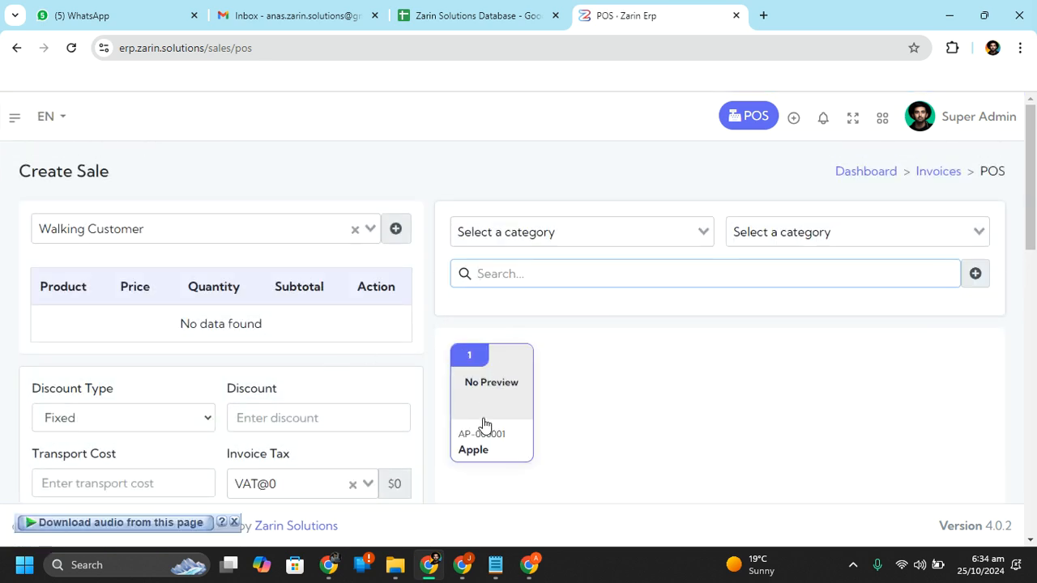
left_click(482, 425)
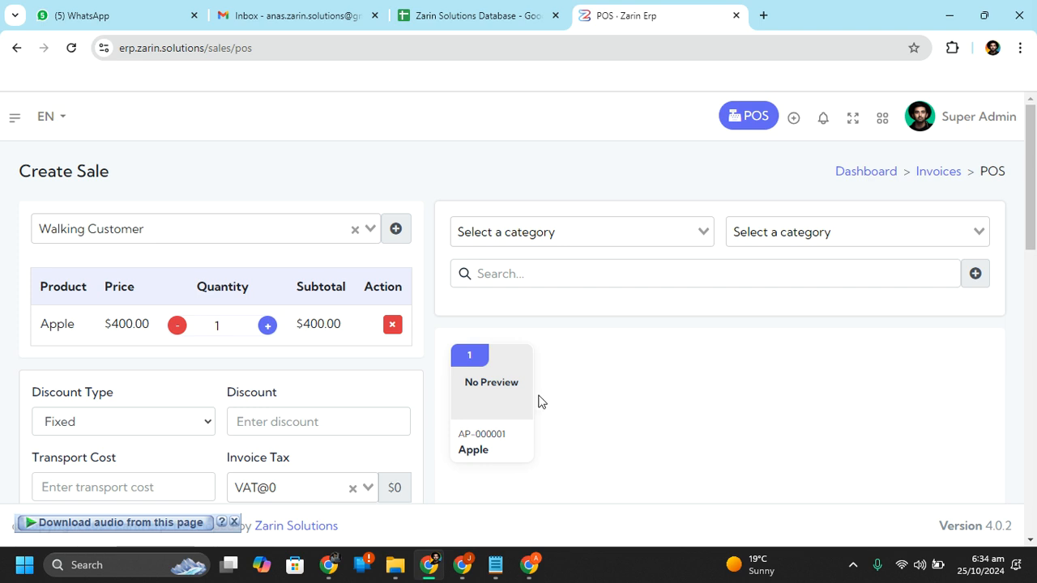
left_click_drag(1034, 198, 1034, 229)
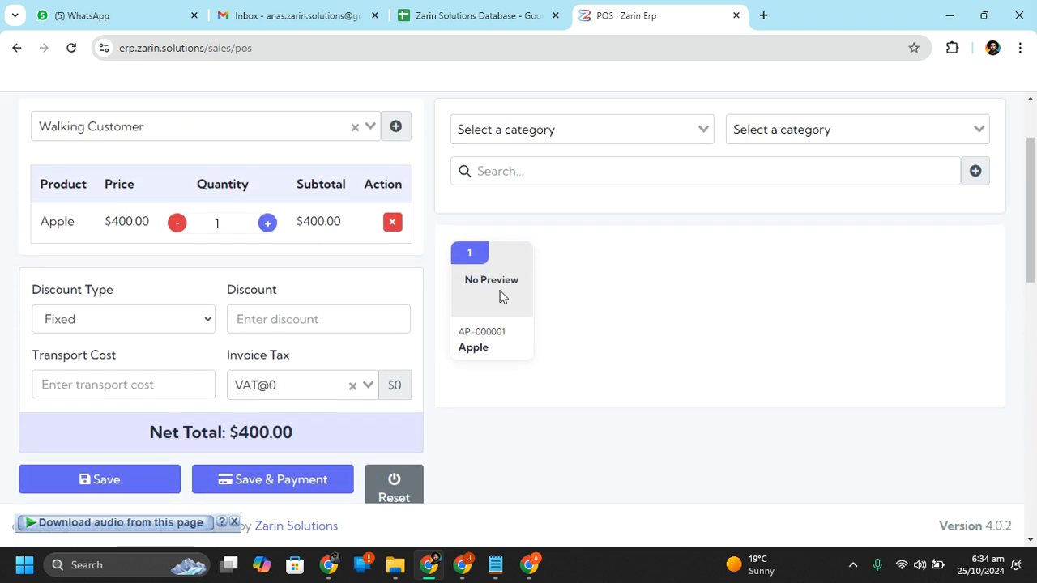
Save the sale as AI-1 and dismiss its print preview and receipt
left_click(109, 479)
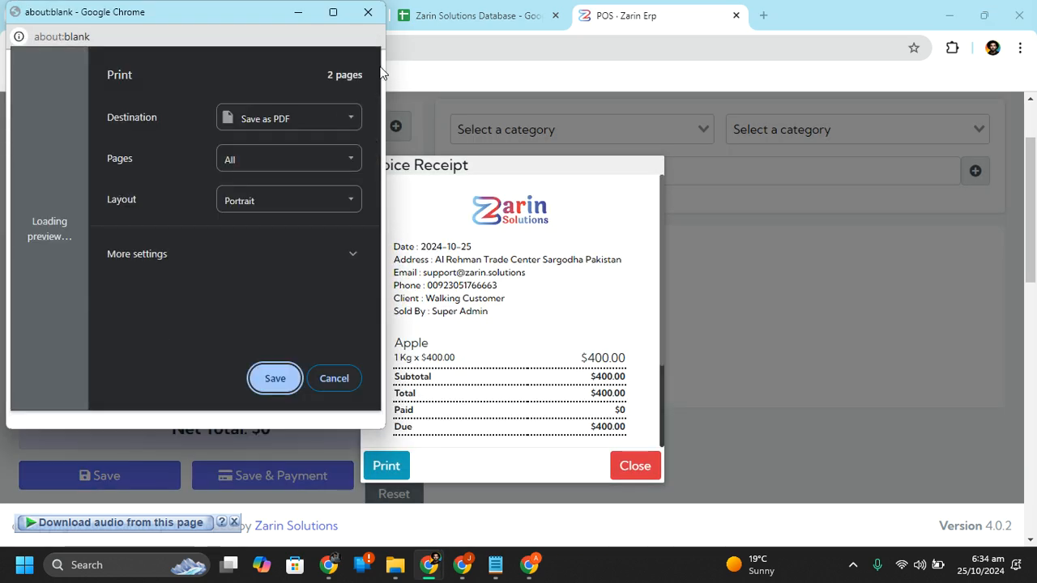
left_click(368, 11)
scroll(609, 297, "down", 3)
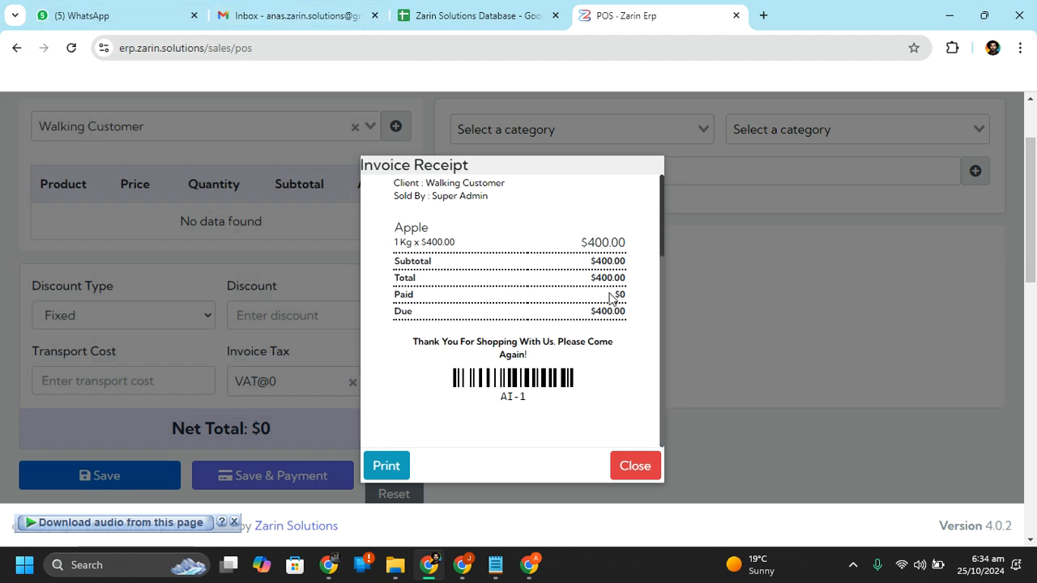
scroll(610, 298, "up", 3)
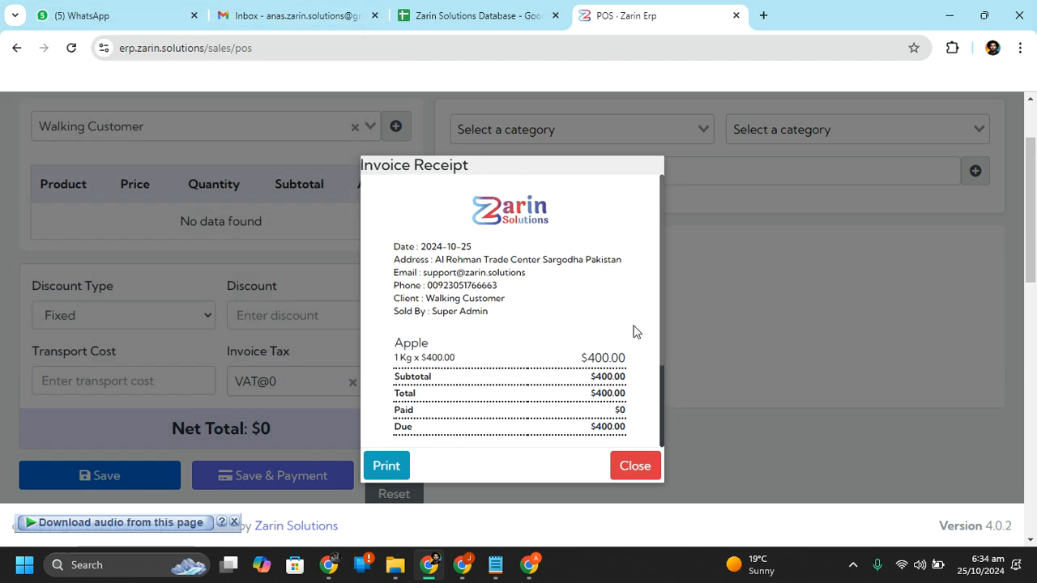
left_click(631, 463)
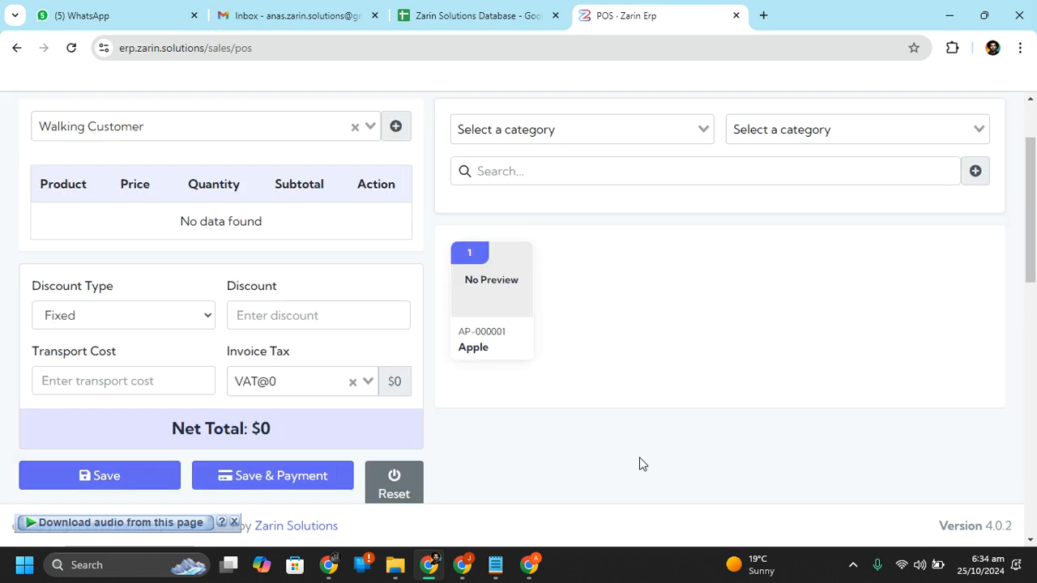
Go back through the purchase pages to the Products list showing Apple at $400
left_click(16, 48)
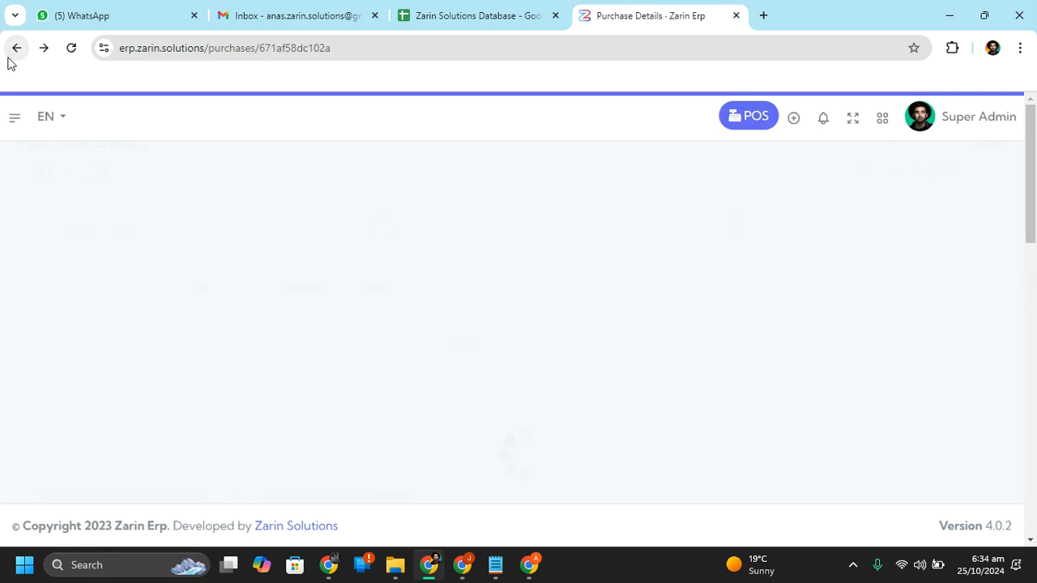
left_click(9, 61)
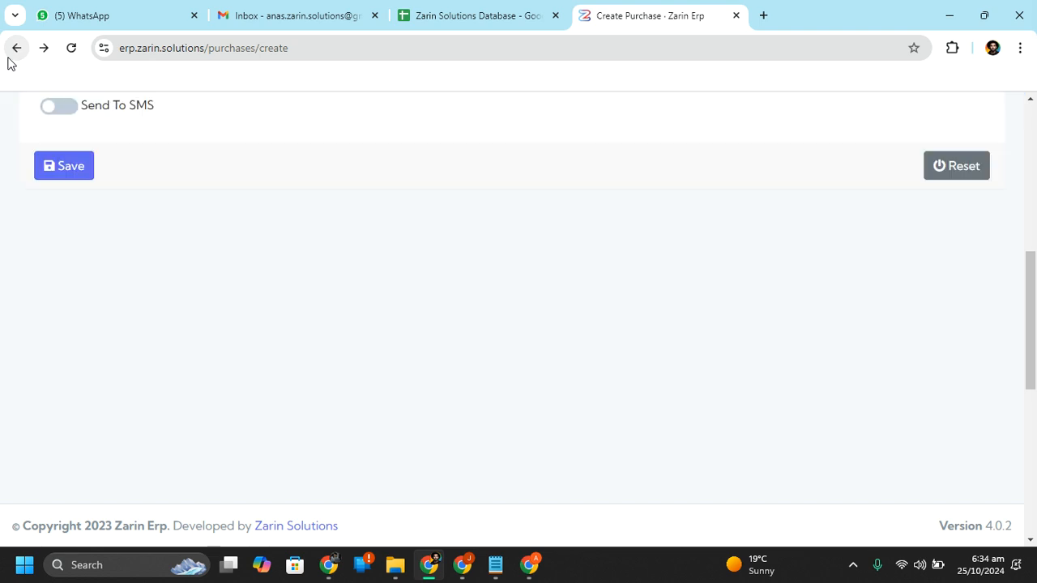
left_click(9, 61)
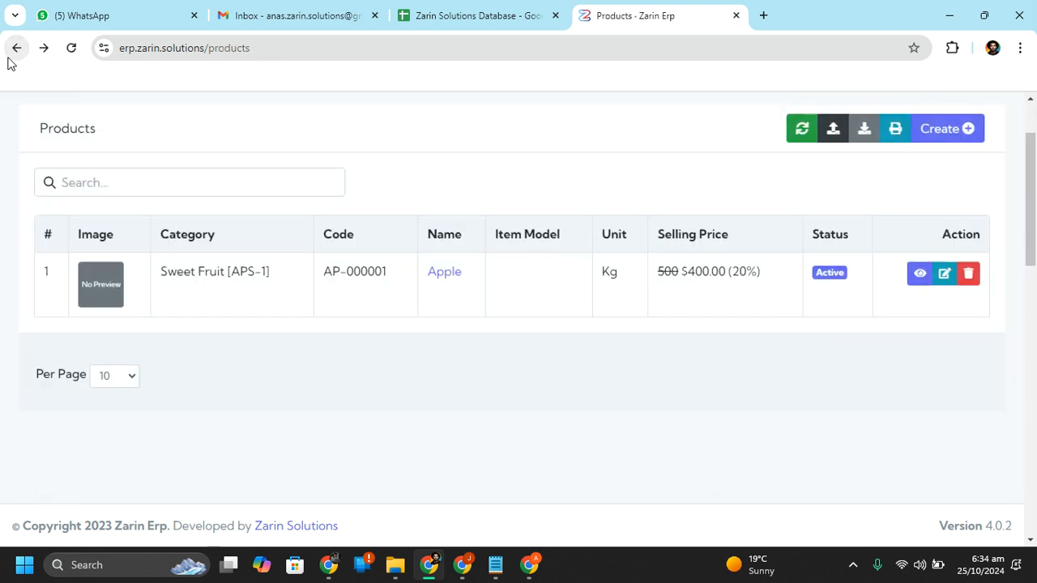
scroll(184, 211, "up", 1)
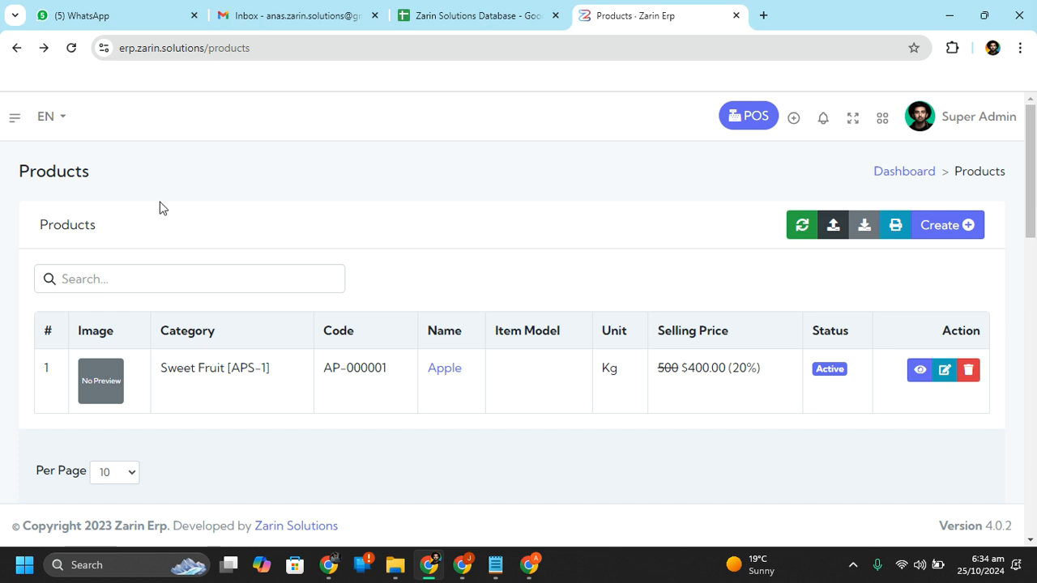
mouse_move(9, 131)
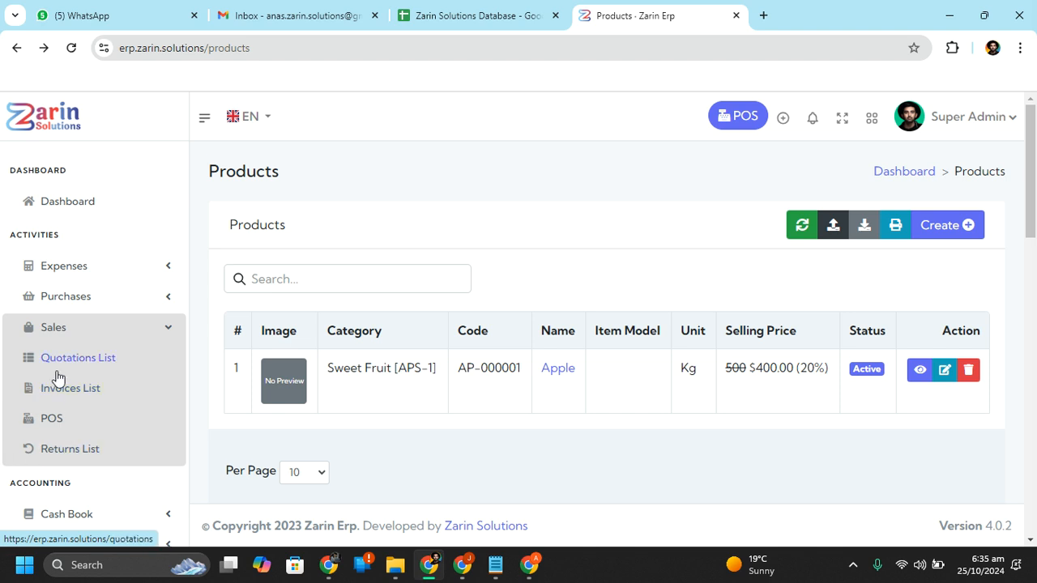
Create a new purchase return from the Returns List and choose its supplier
left_click(81, 298)
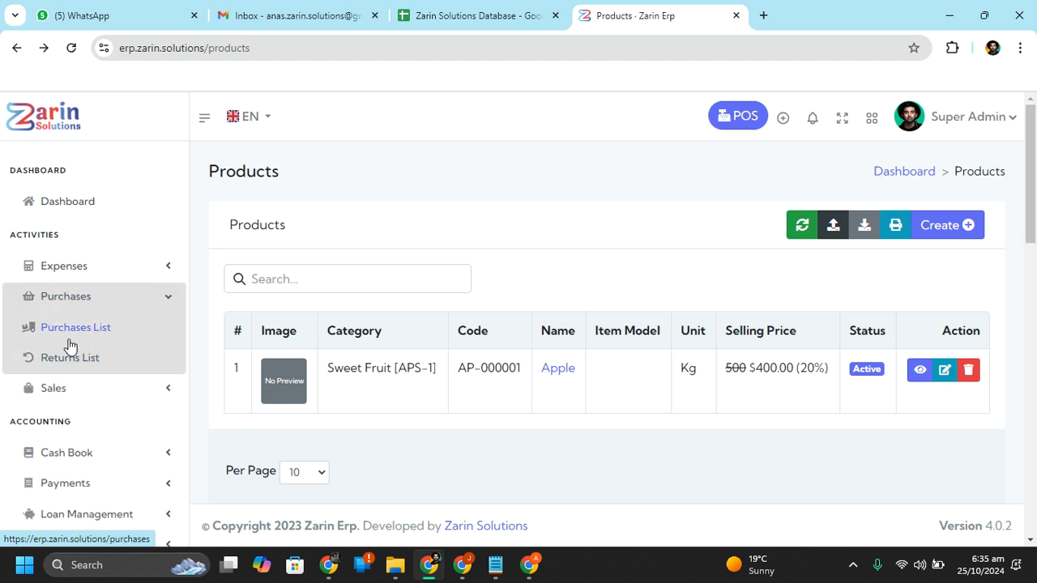
left_click(70, 345)
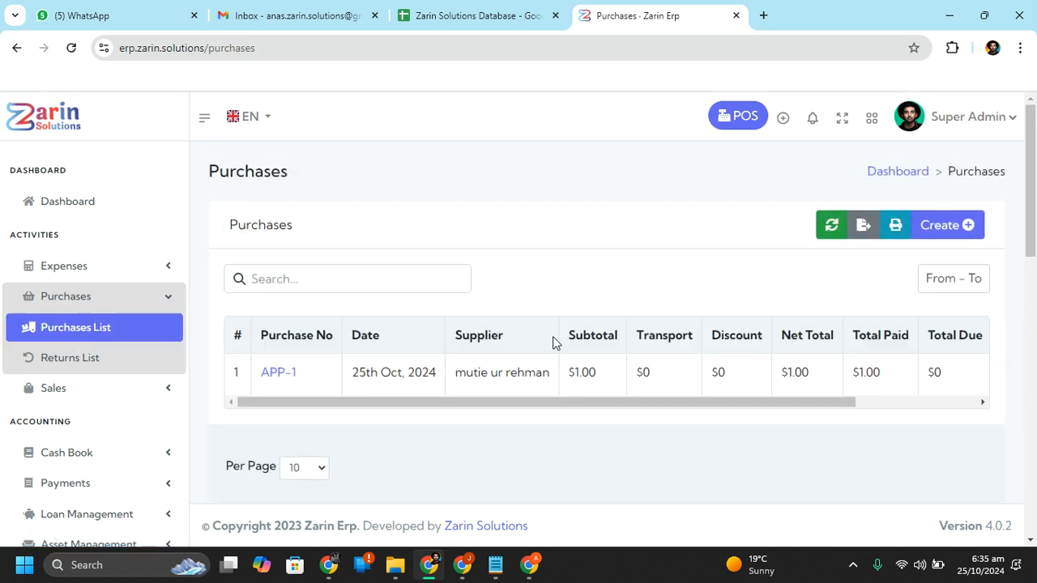
left_click(84, 370)
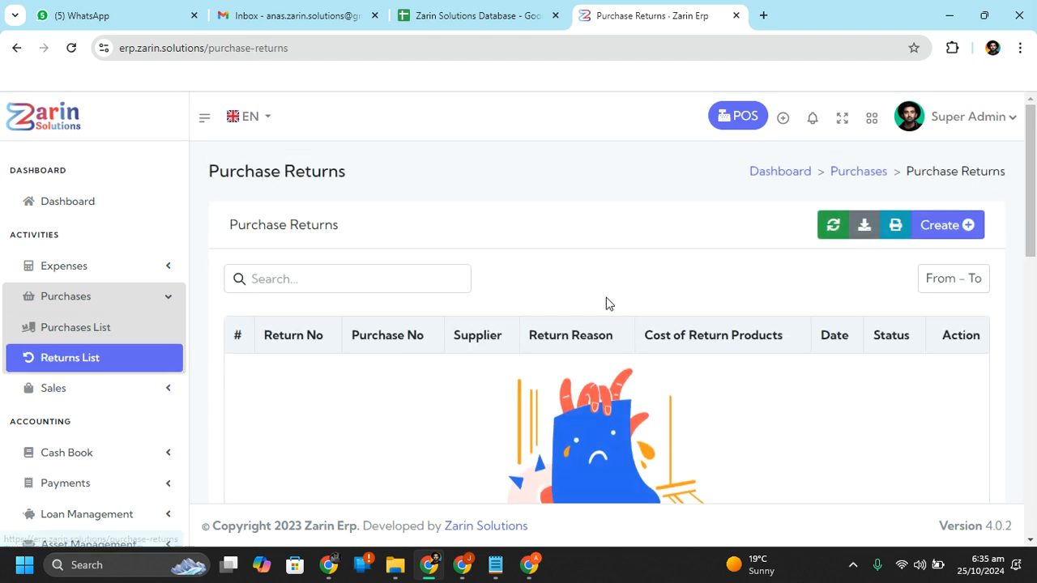
left_click(959, 237)
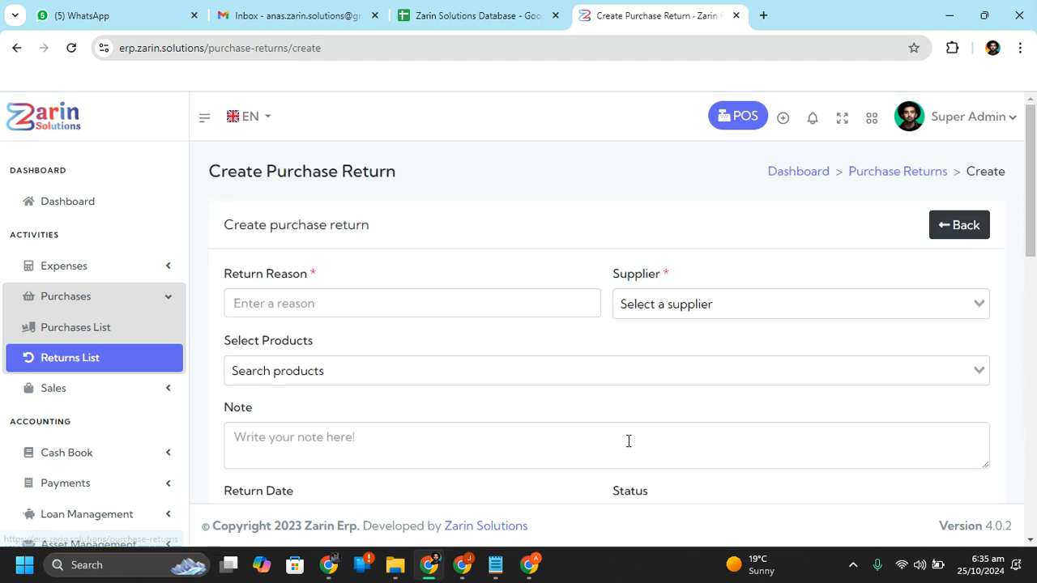
left_click(683, 310)
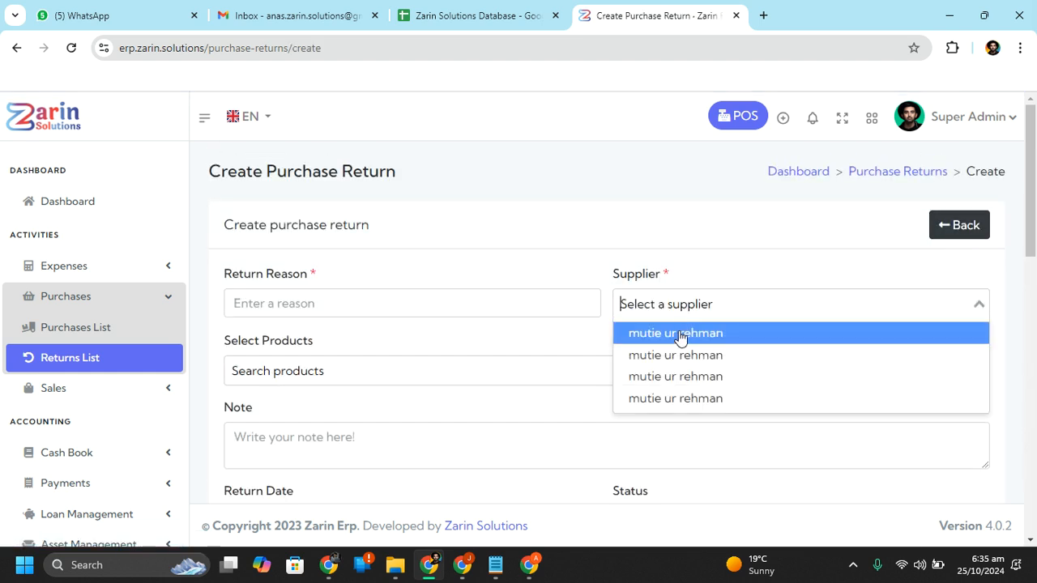
left_click(683, 337)
Add Apple as the returned product and select purchase APP-1
left_click(496, 311)
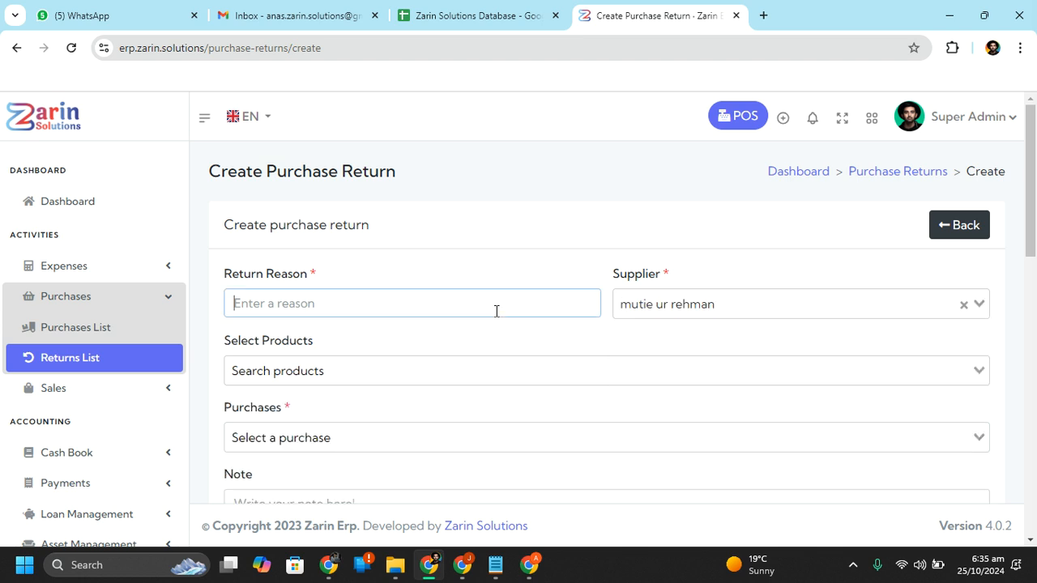
left_click(491, 381)
left_click(486, 402)
scroll(488, 404, "down", 3)
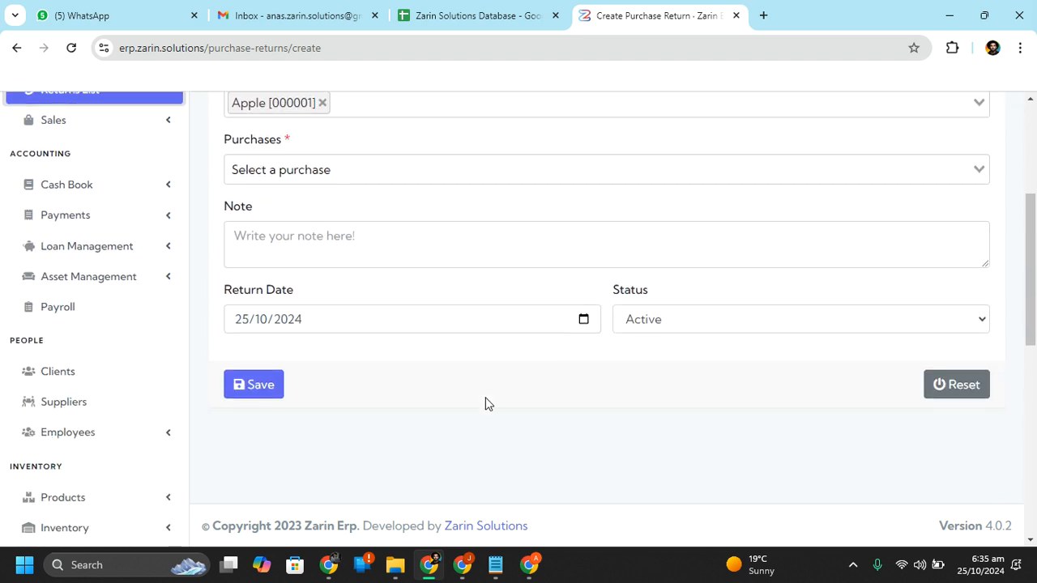
left_click(493, 170)
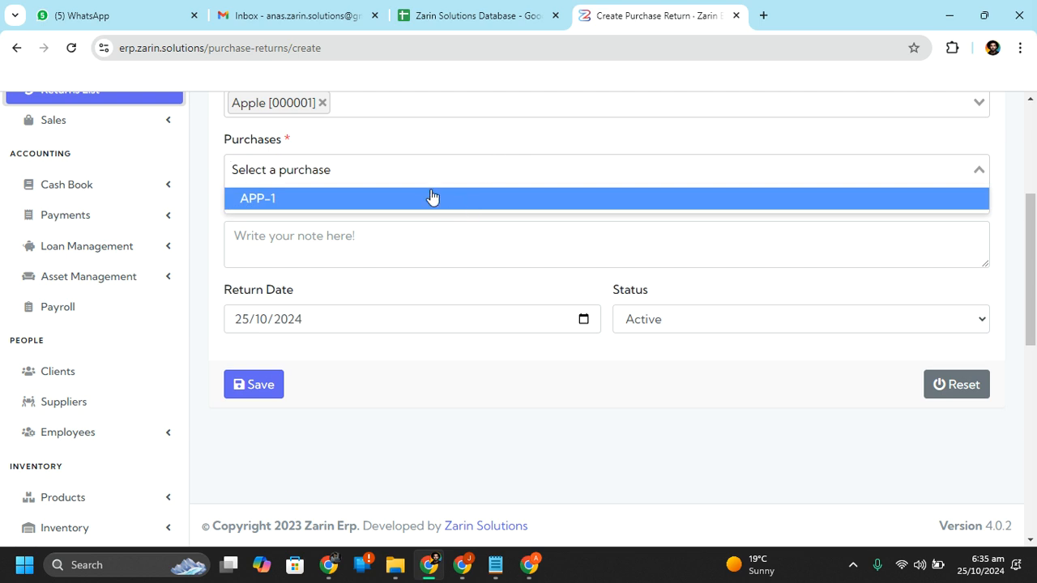
left_click(432, 199)
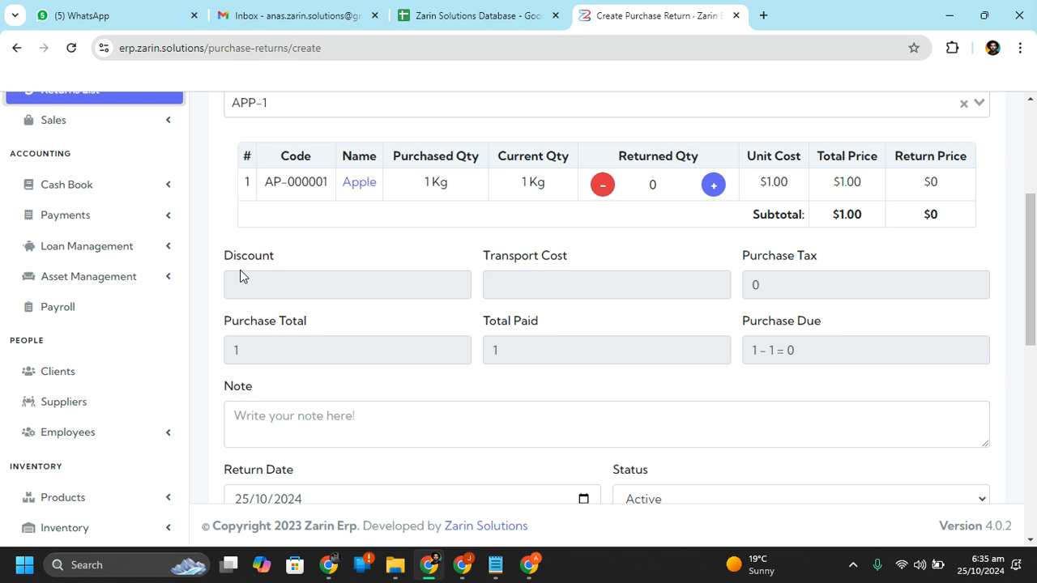
scroll(46, 275, "down", 1)
scroll(144, 149, "up", 3)
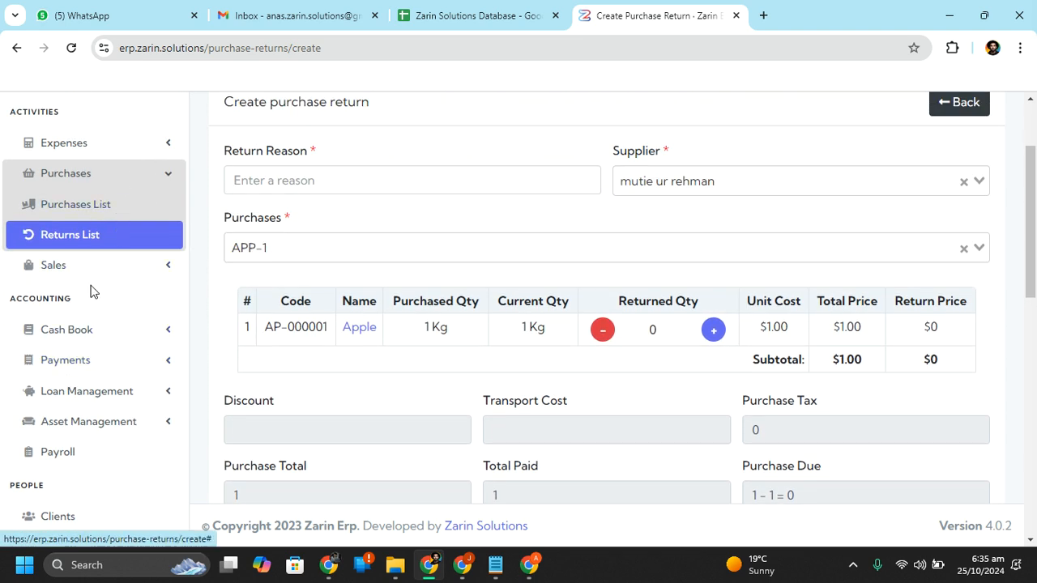
Open Cash Book > Accounts to list the UBL and Cash bank accounts
left_click(77, 332)
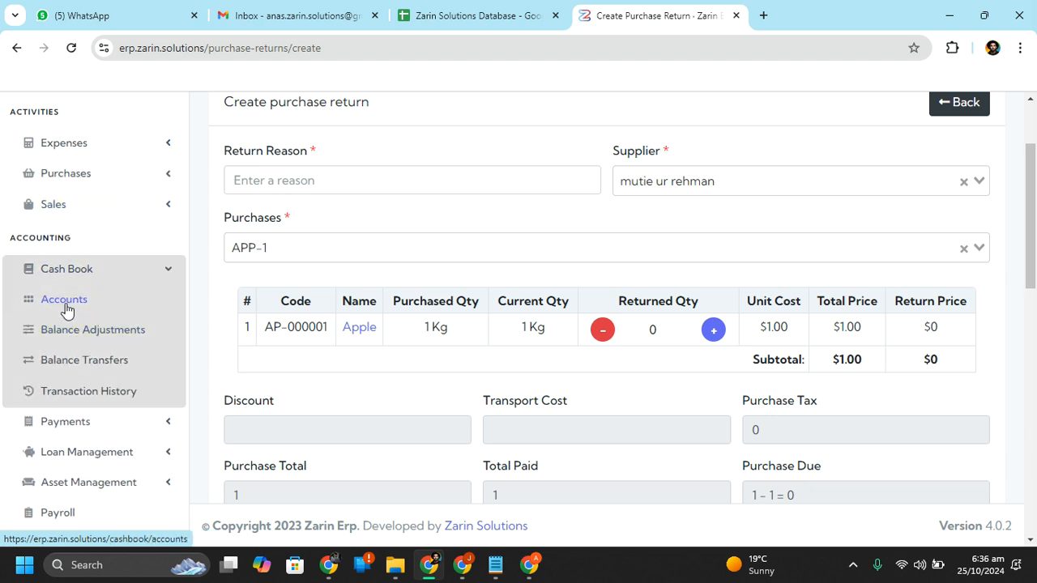
left_click(70, 308)
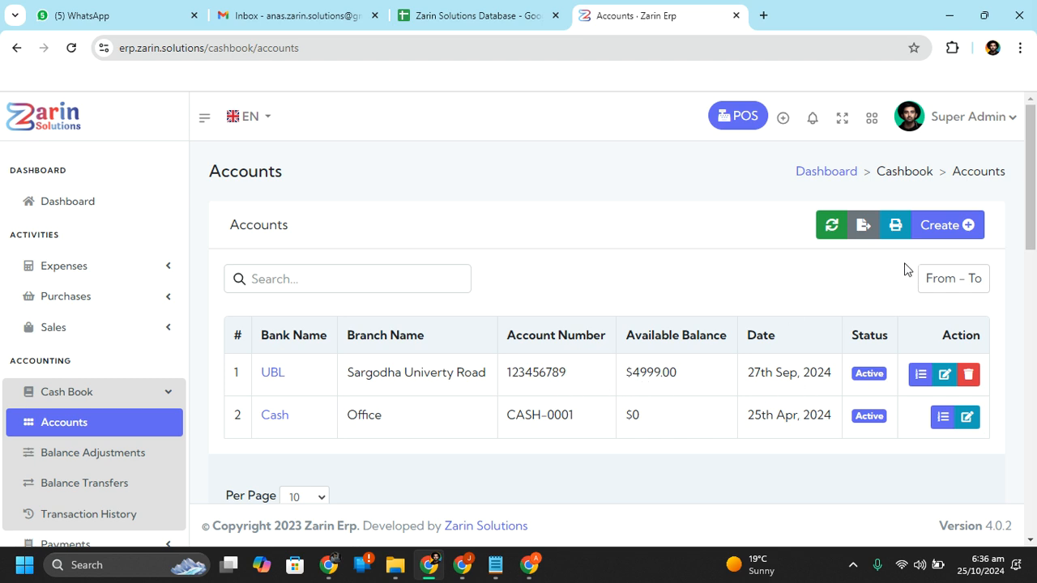
Save a new bank account named Hbl with its account number, then open Balance Adjustments
left_click(943, 225)
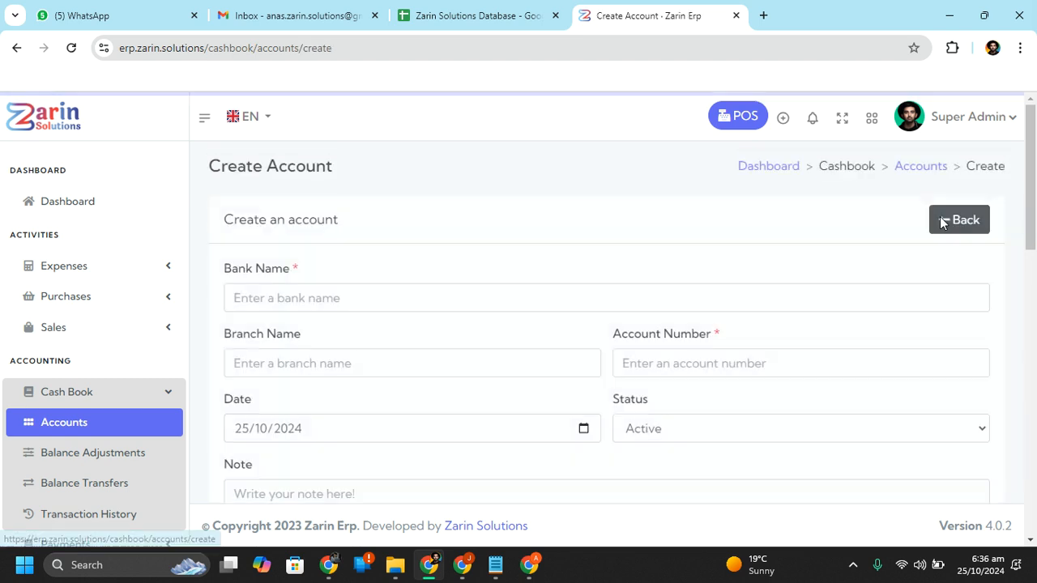
left_click(552, 310)
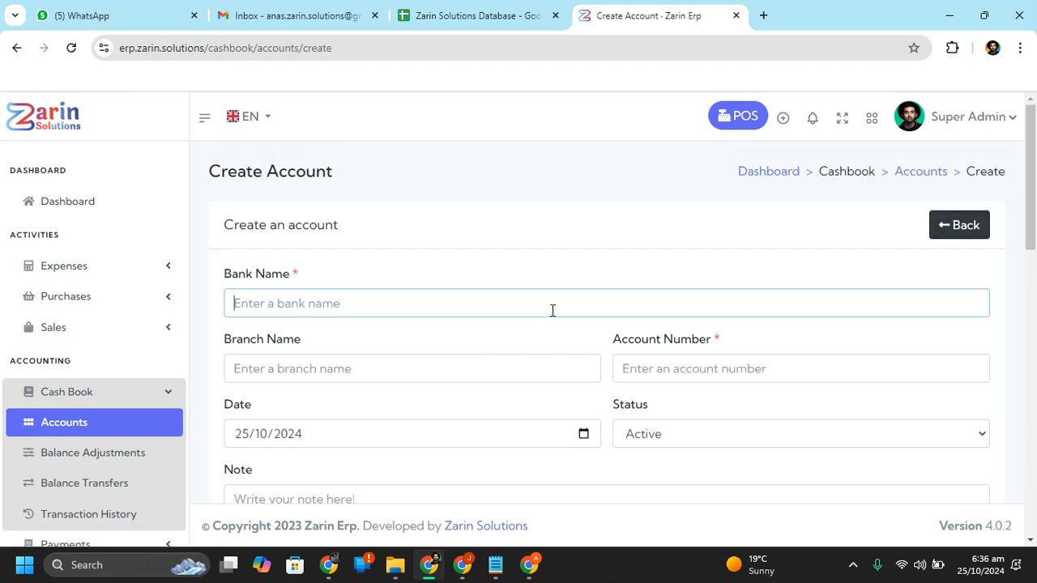
type("Hbl")
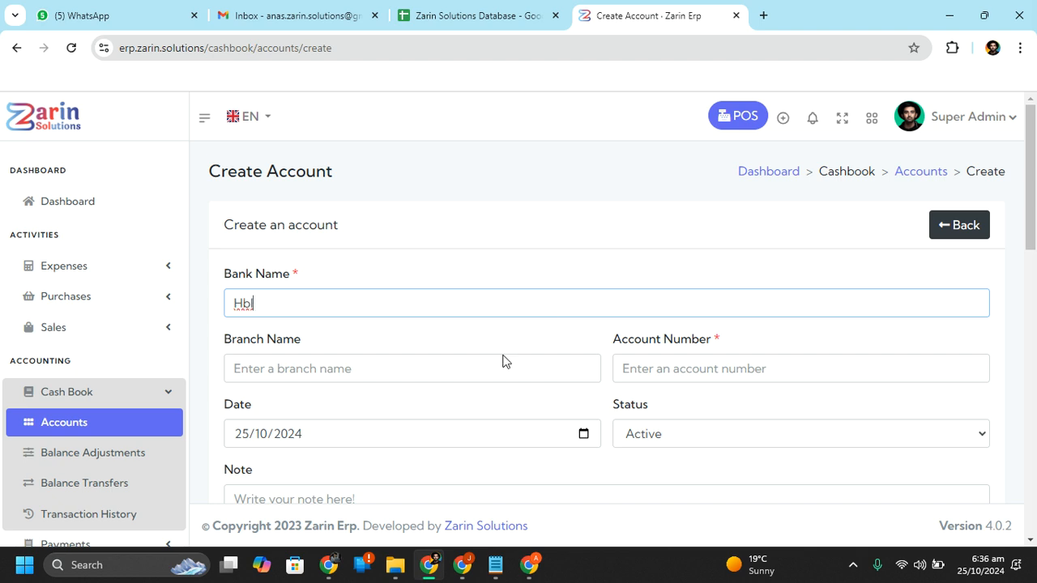
left_click(427, 380)
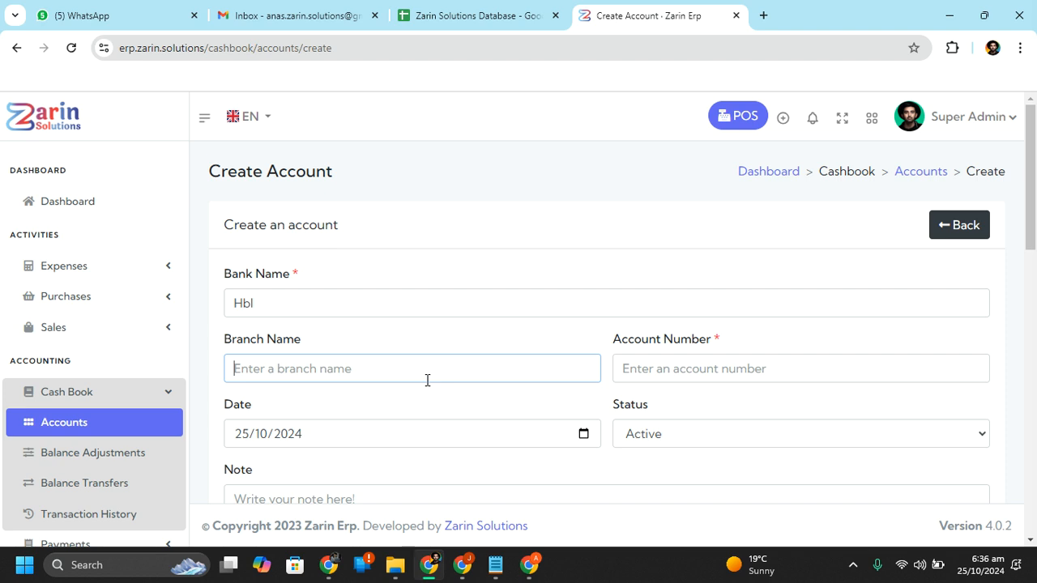
left_click(710, 365)
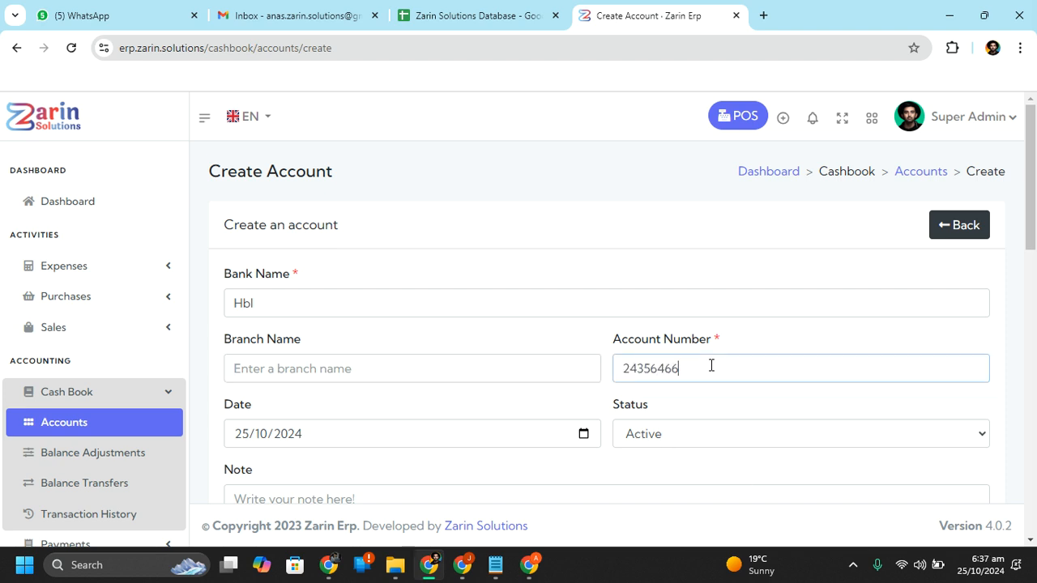
left_click_drag(1031, 142, 1035, 213)
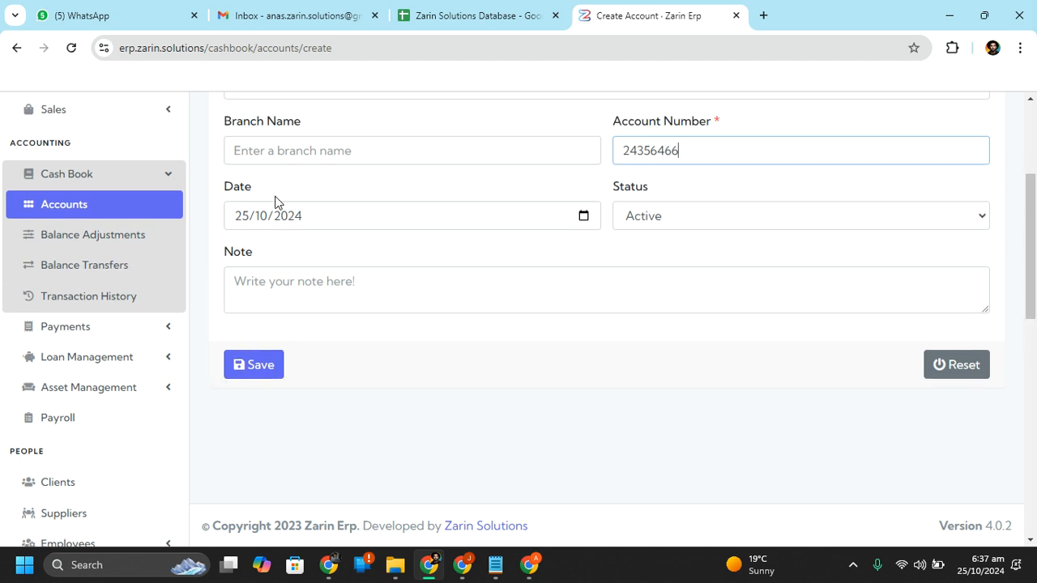
left_click(256, 369)
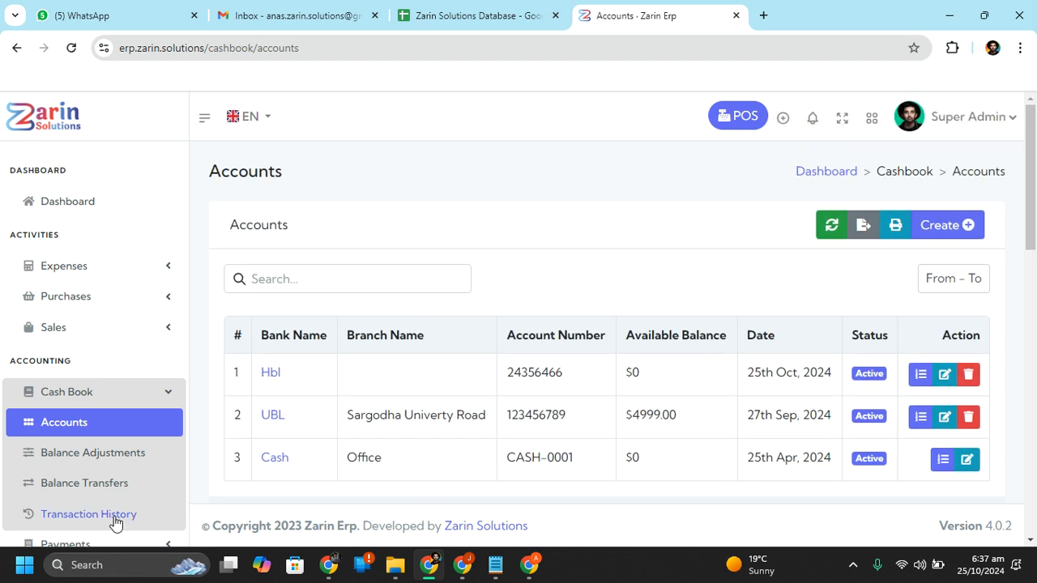
left_click(136, 456)
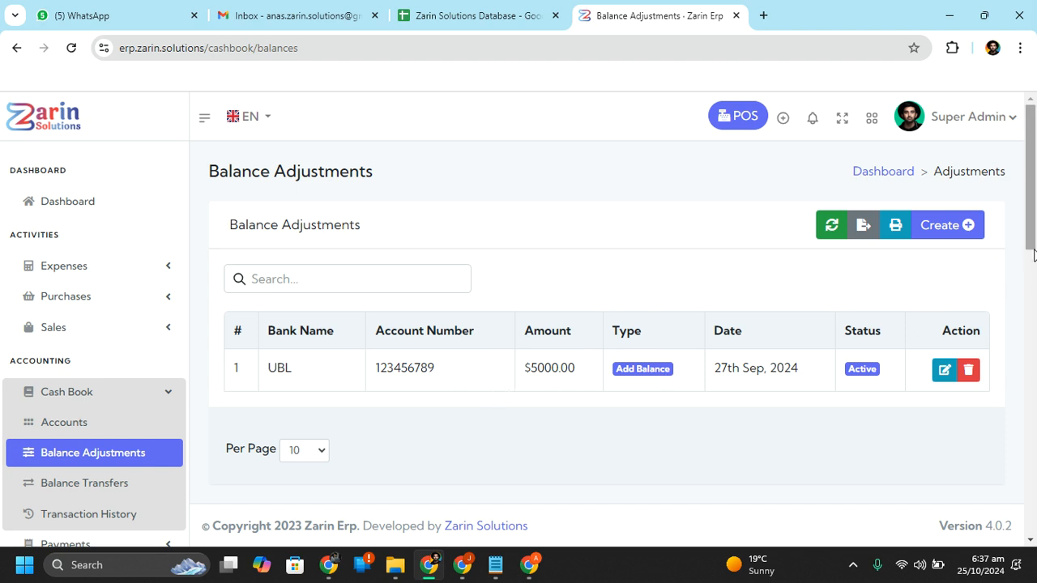
Create and save an Add Balance adjustment of 500 on the Hbl account
left_click(951, 237)
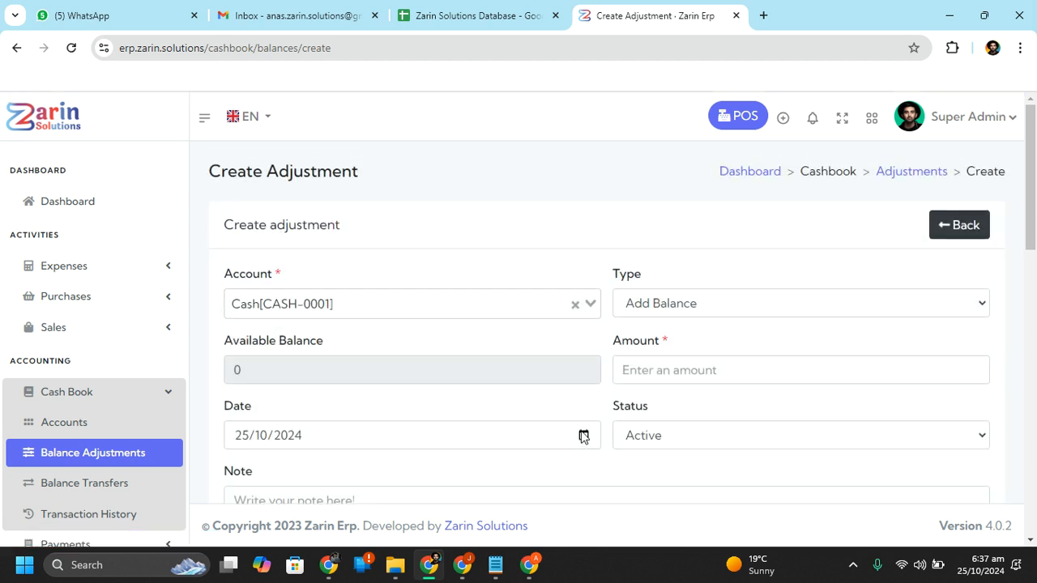
left_click(375, 300)
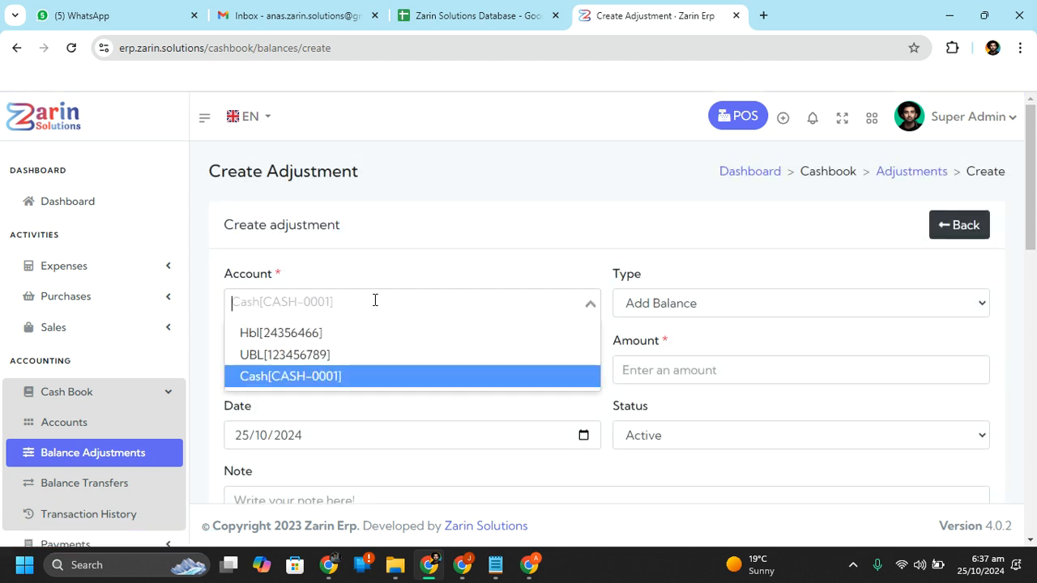
left_click(308, 341)
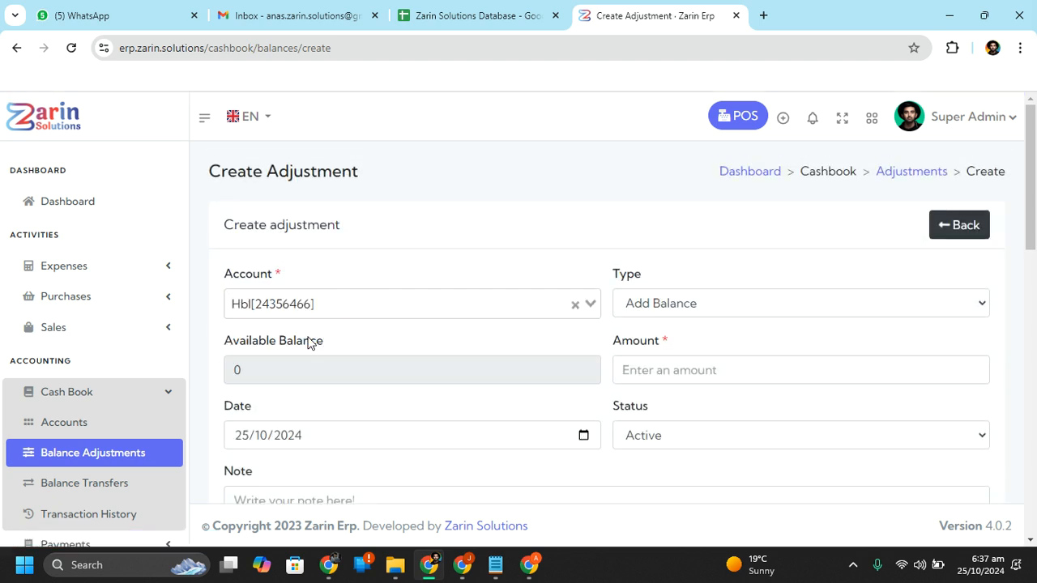
left_click(859, 303)
left_click(764, 321)
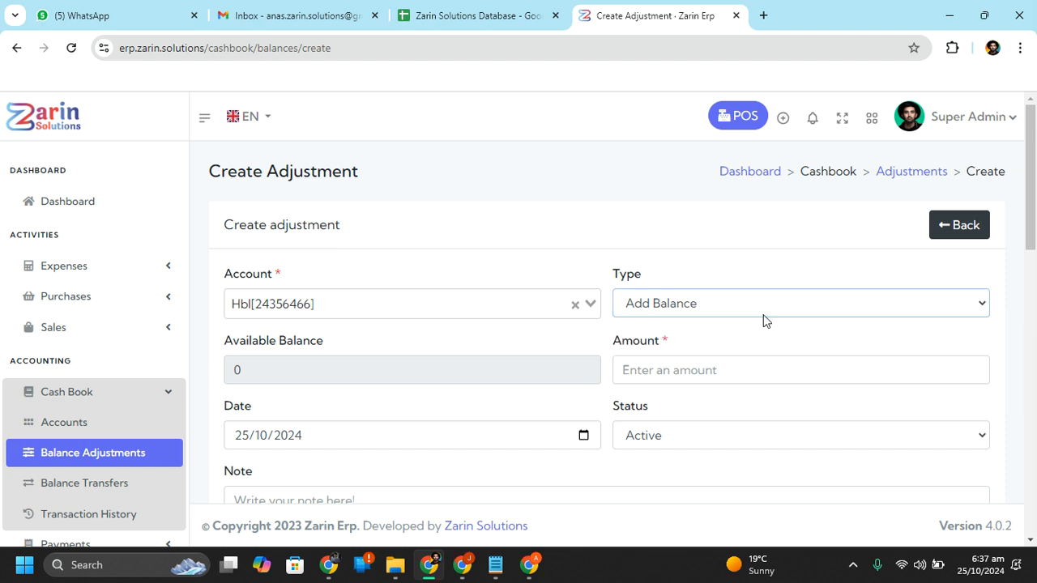
left_click(687, 370)
type("500")
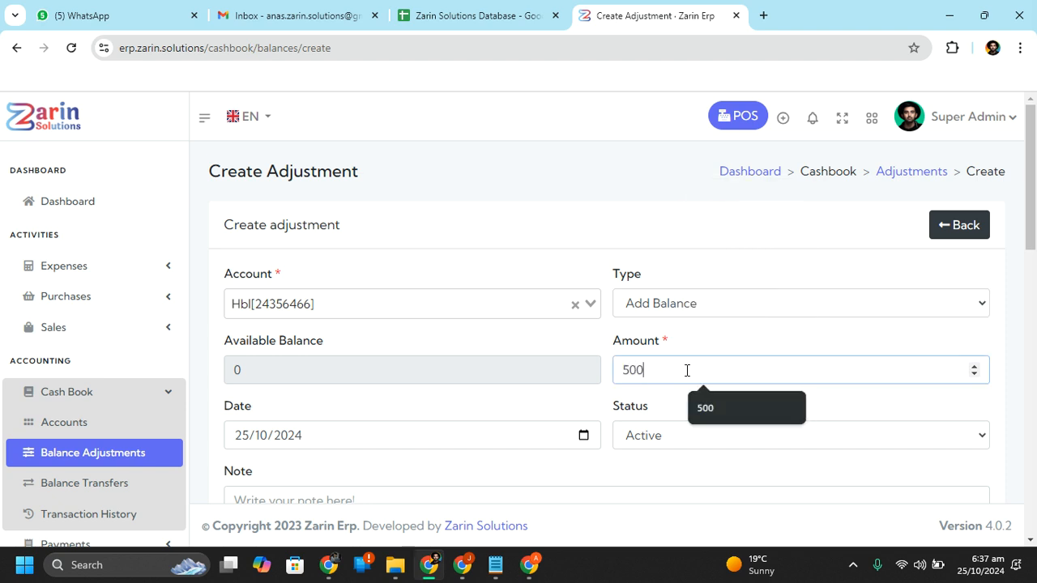
scroll(673, 381, "down", 2)
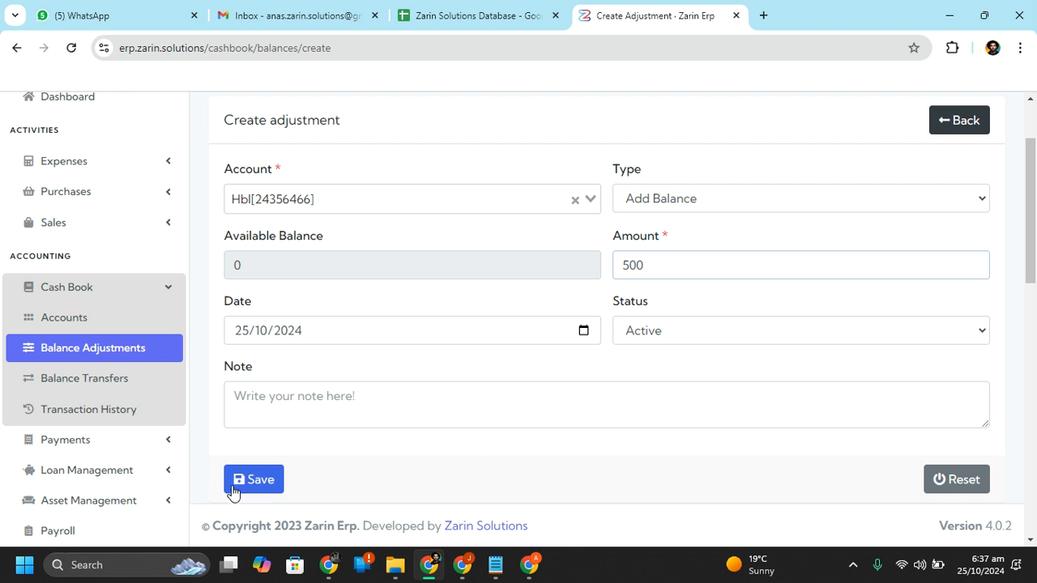
left_click(233, 486)
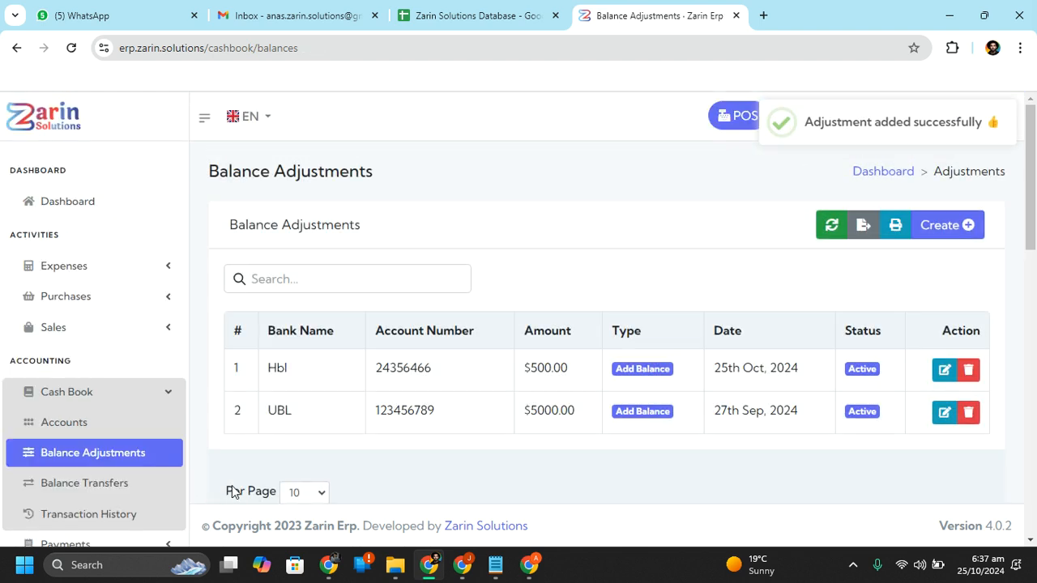
Check Hbl's $500 balance in Accounts, then open the empty Balance Transfers list
left_click(90, 423)
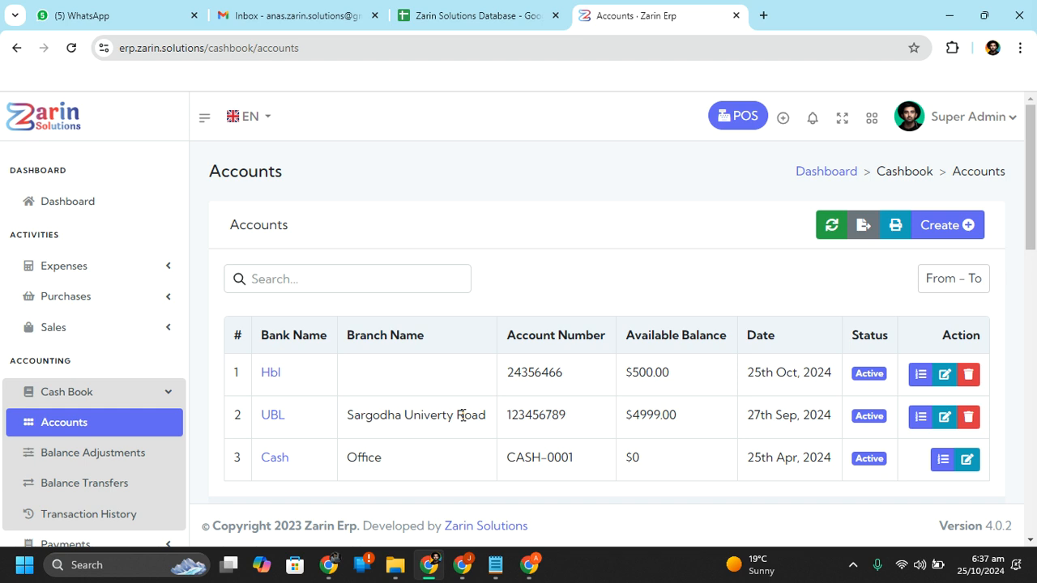
left_click(113, 479)
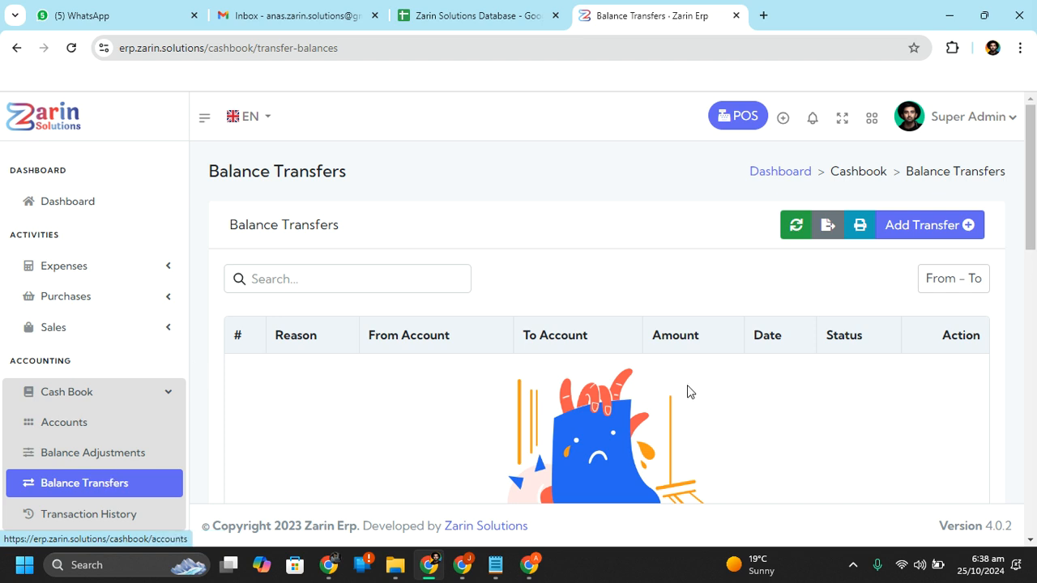
Start a new transfer from Hbl (500 available) to UBL with amount -10
left_click(923, 226)
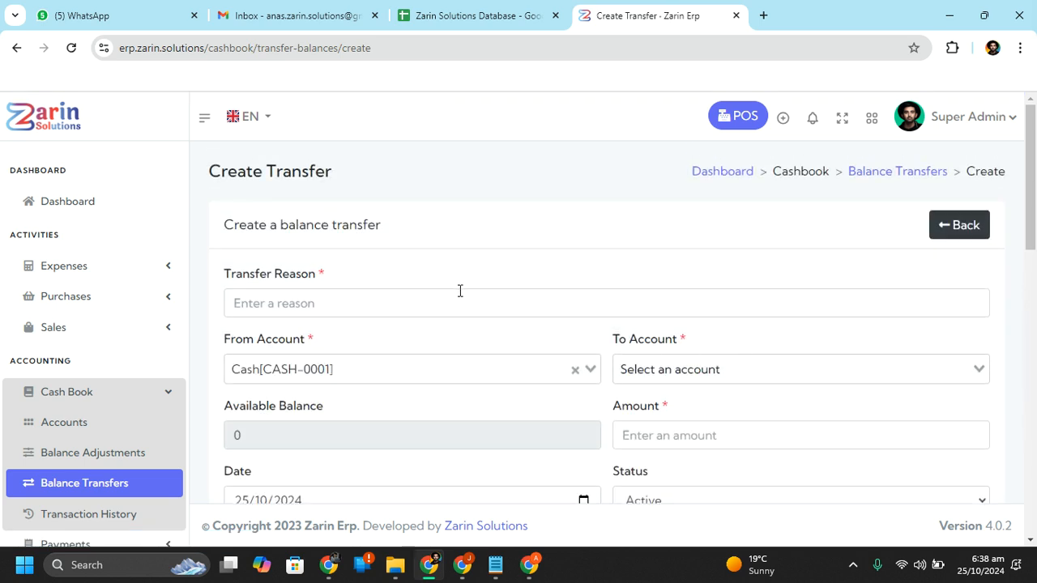
left_click(459, 293)
left_click(395, 361)
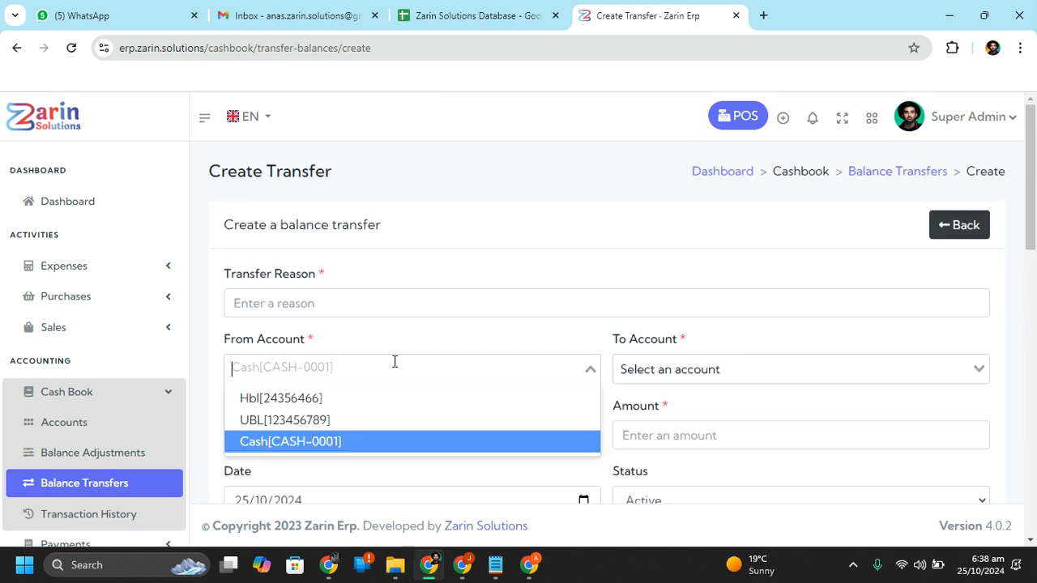
left_click(377, 401)
left_click(668, 370)
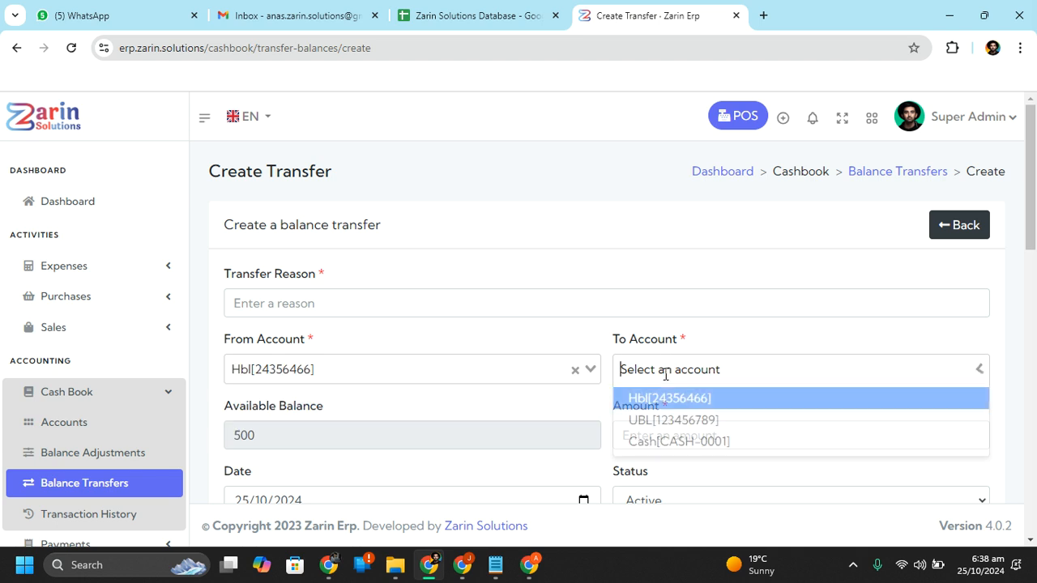
left_click(669, 419)
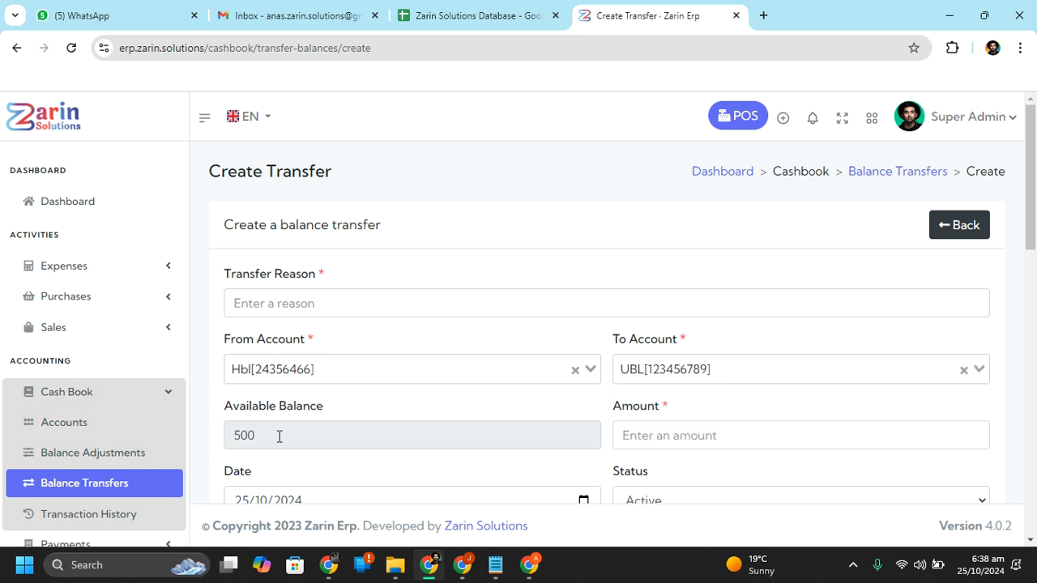
left_click(631, 429)
type("-10")
scroll(629, 428, "down", 3)
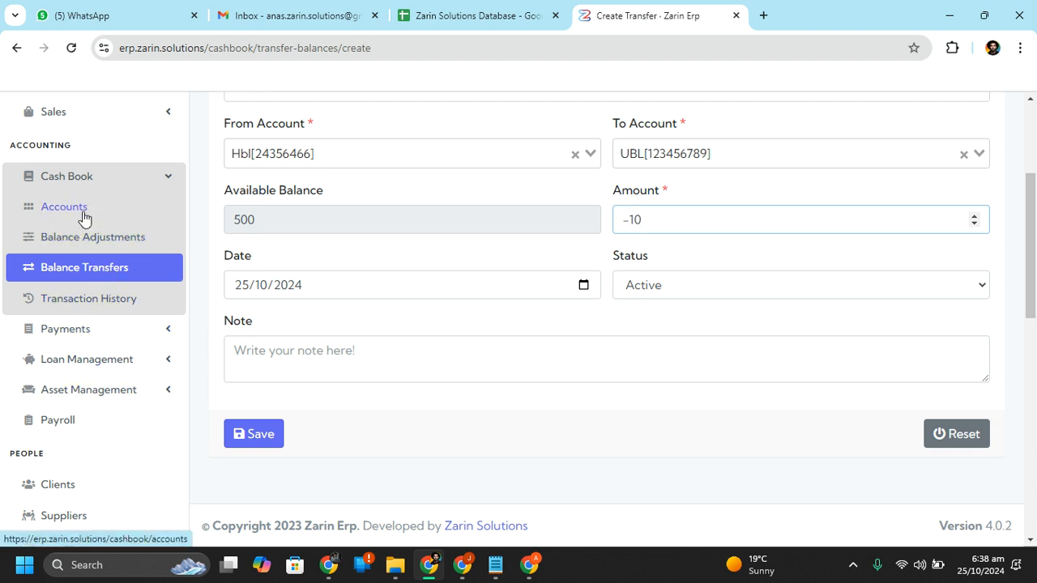
Browse the Payments, Loan Management and Asset Management menus, then open Employee Payroll
left_click(136, 186)
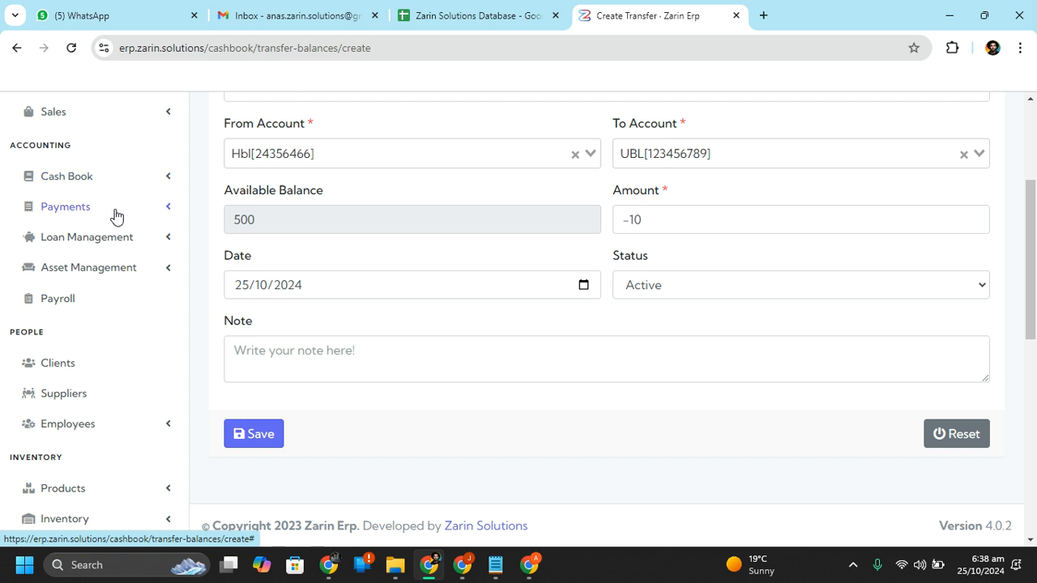
left_click(114, 214)
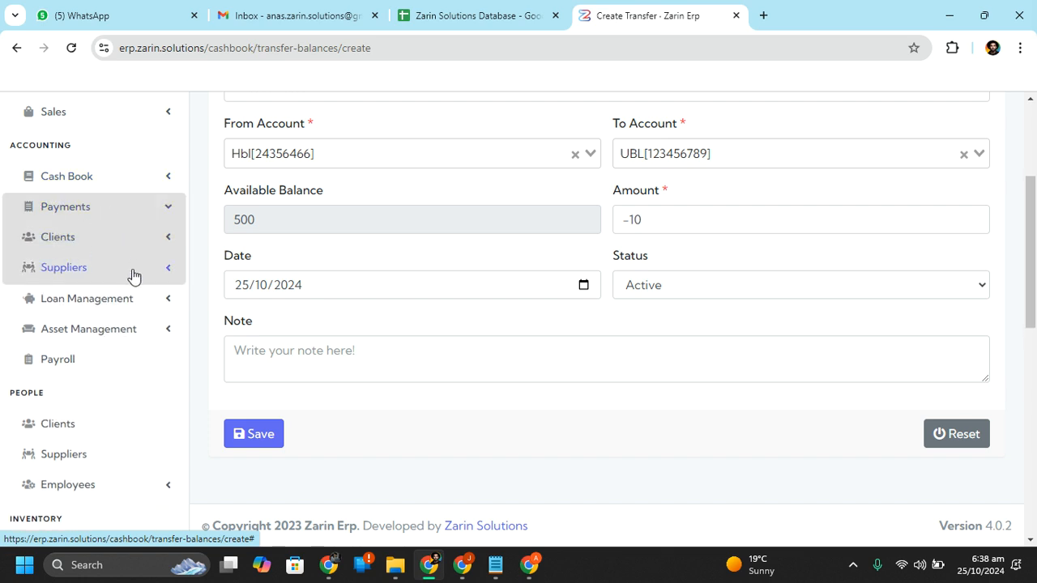
left_click(58, 237)
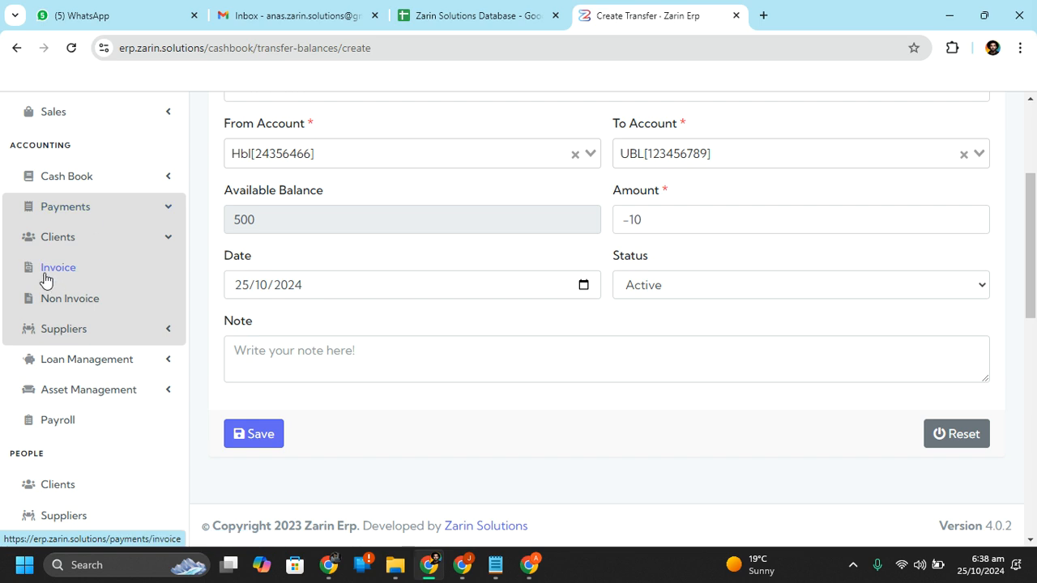
left_click(87, 332)
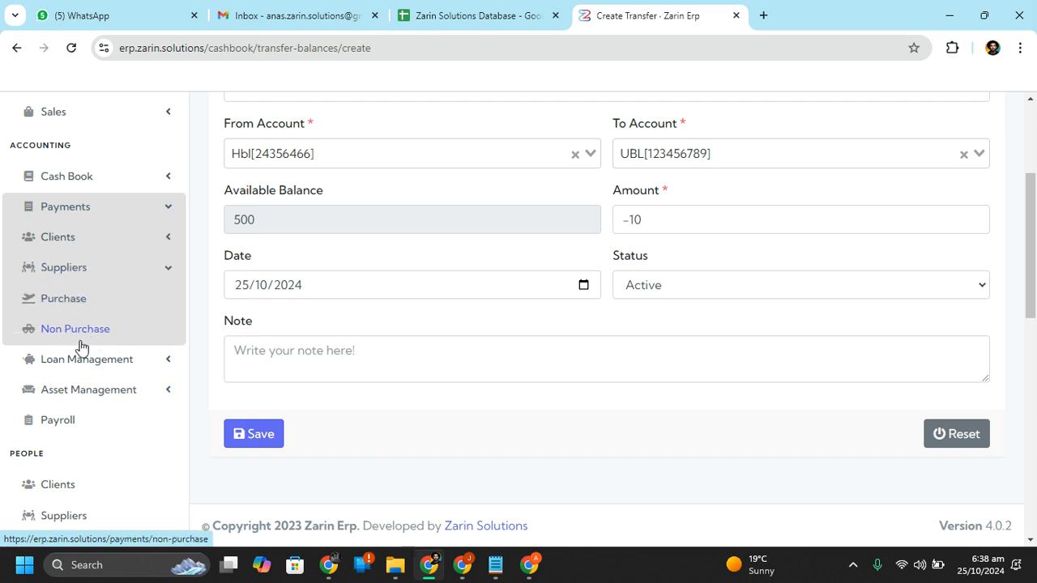
left_click(90, 278)
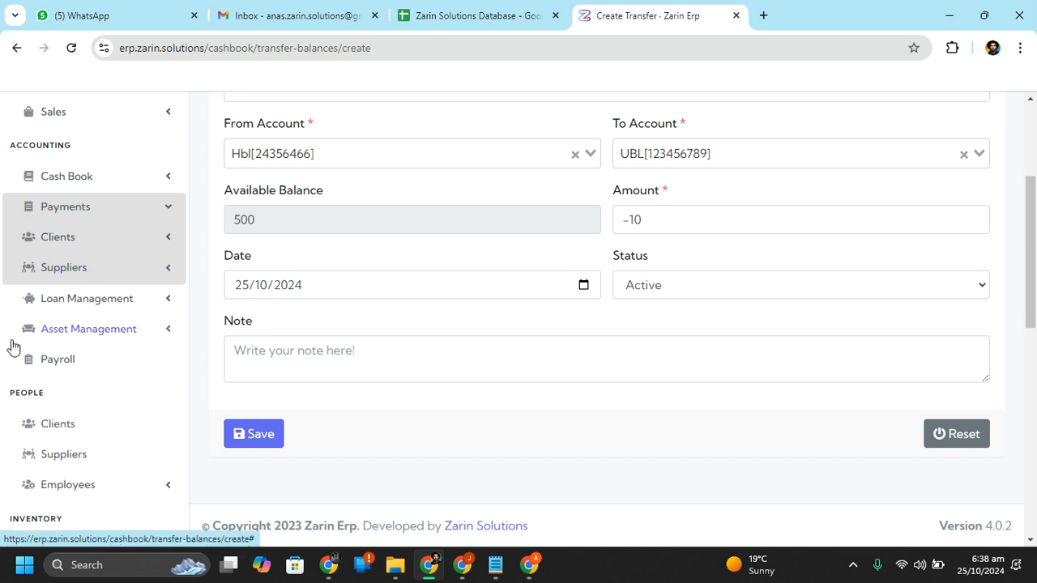
left_click(141, 299)
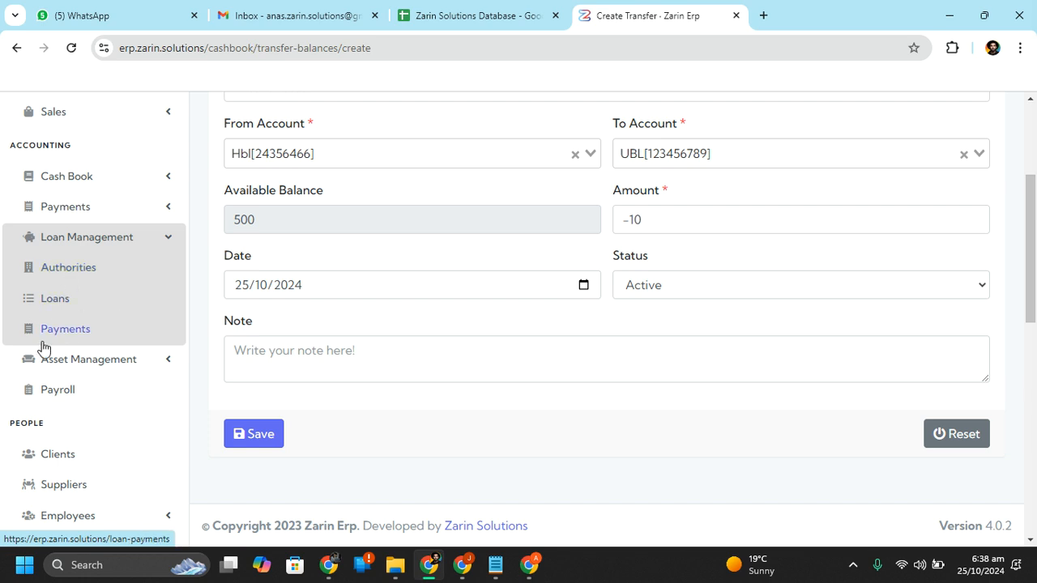
left_click(91, 235)
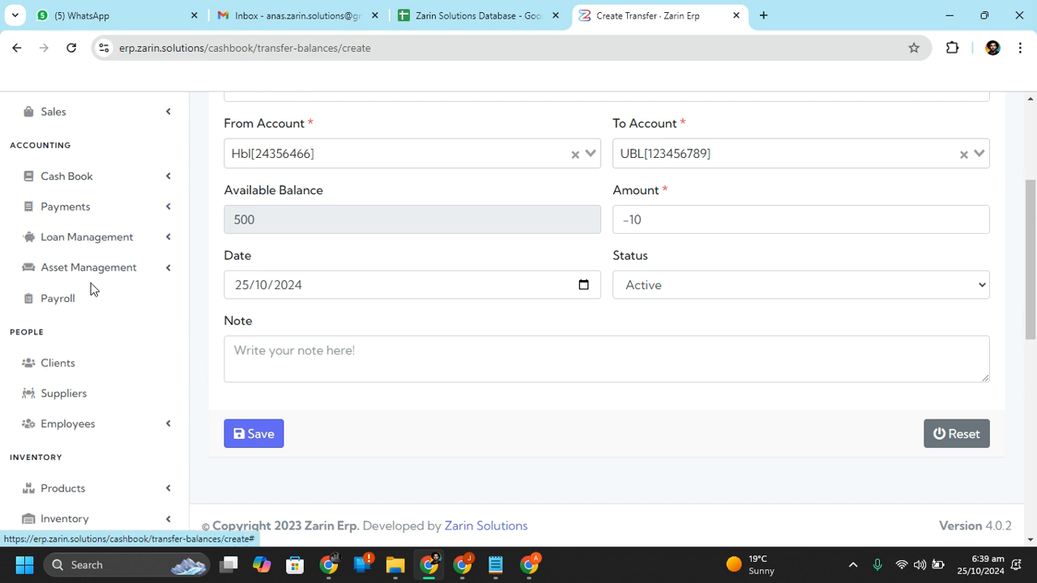
left_click(94, 276)
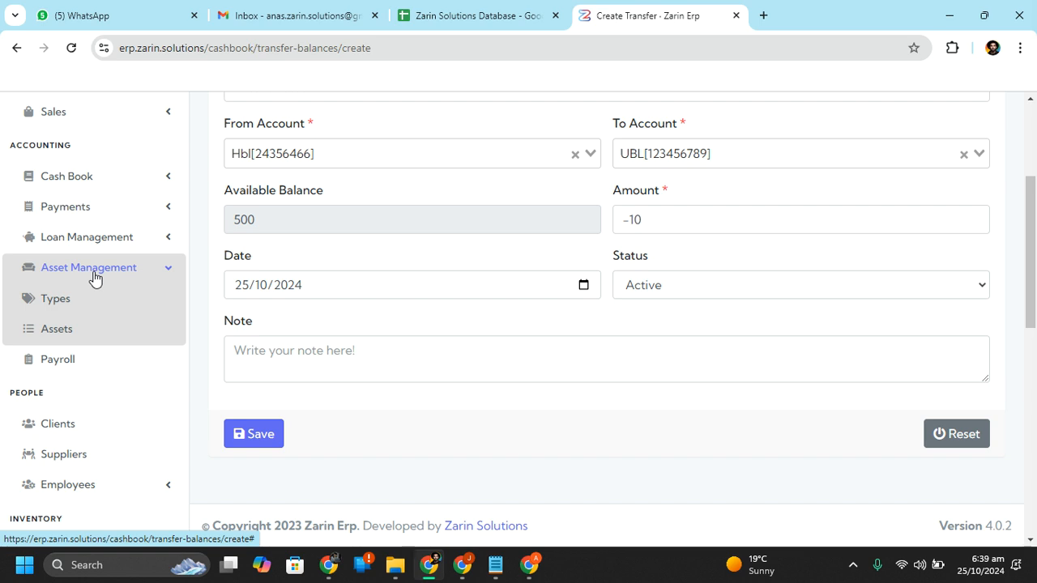
left_click(56, 369)
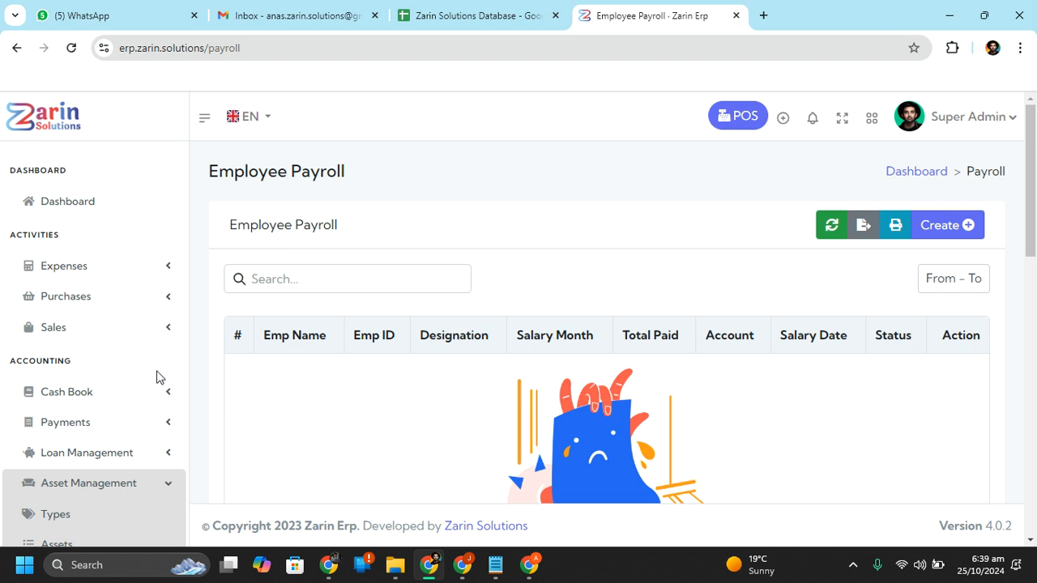
Scroll the sidebar, toggle the Products and Inventory menus, and expand Account
scroll(155, 377, "down", 4)
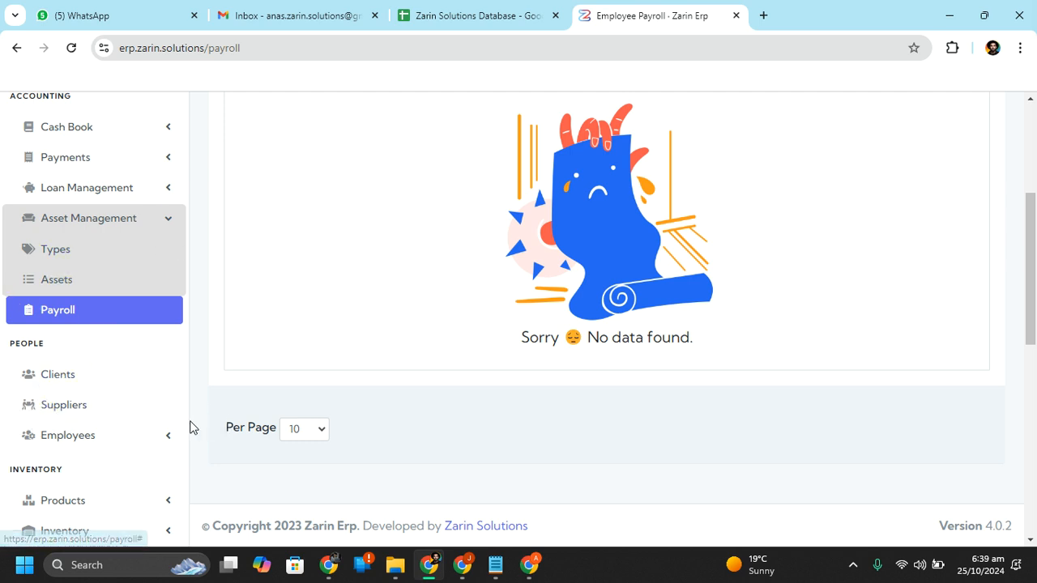
scroll(135, 440, "down", 2)
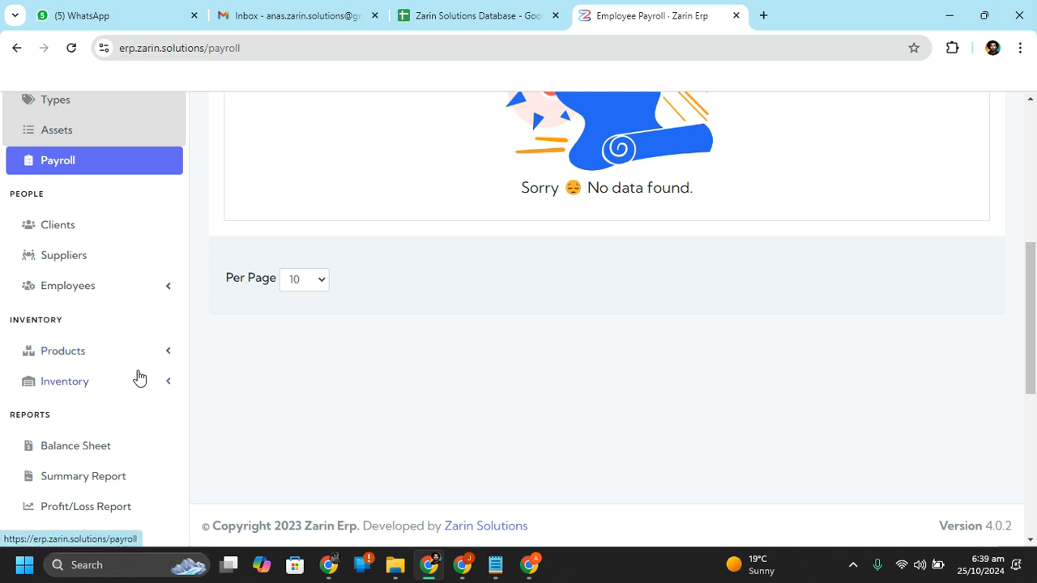
left_click(90, 363)
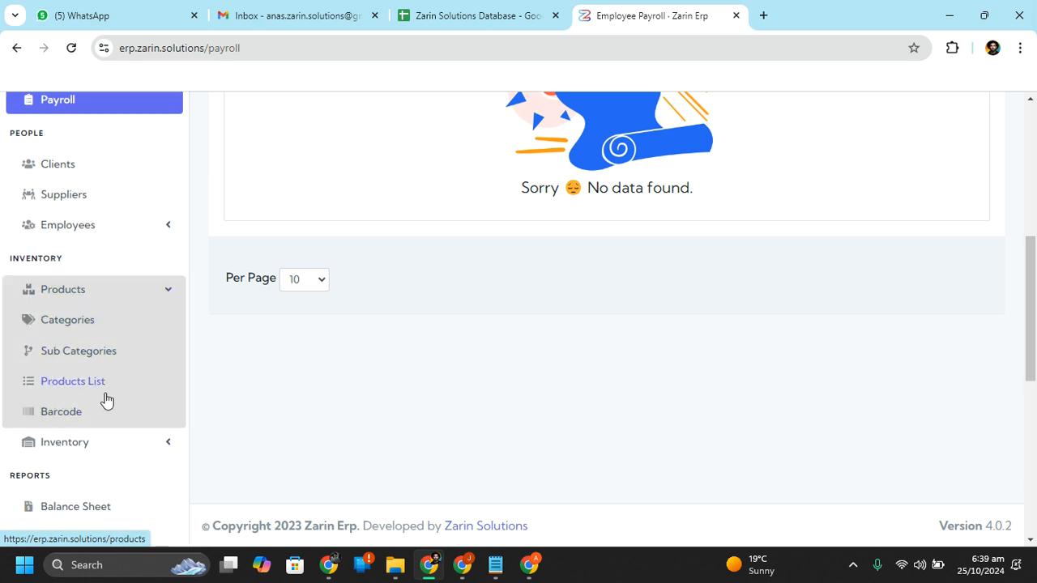
left_click(90, 455)
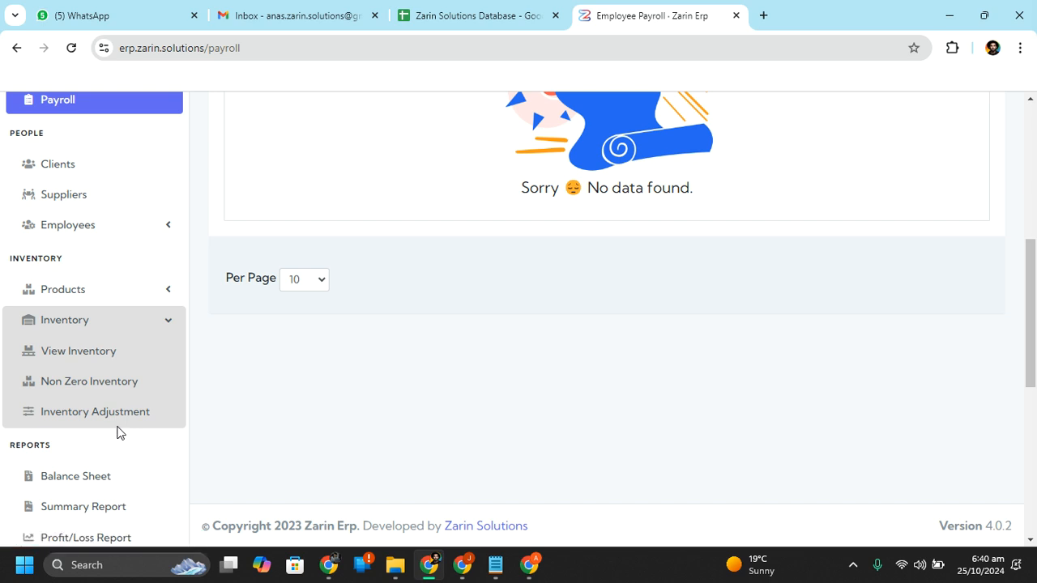
left_click(96, 324)
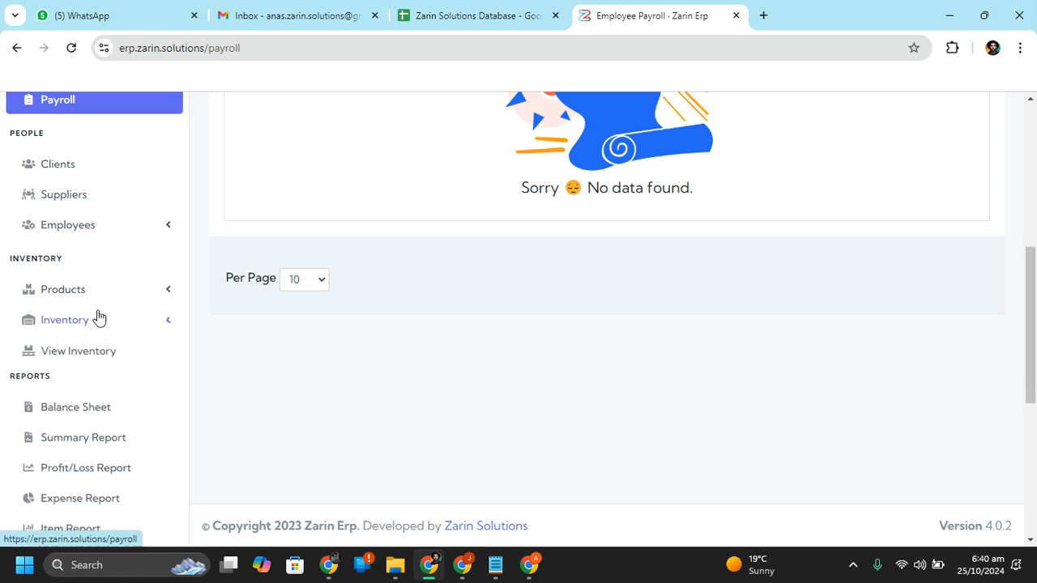
scroll(81, 376, "down", 1)
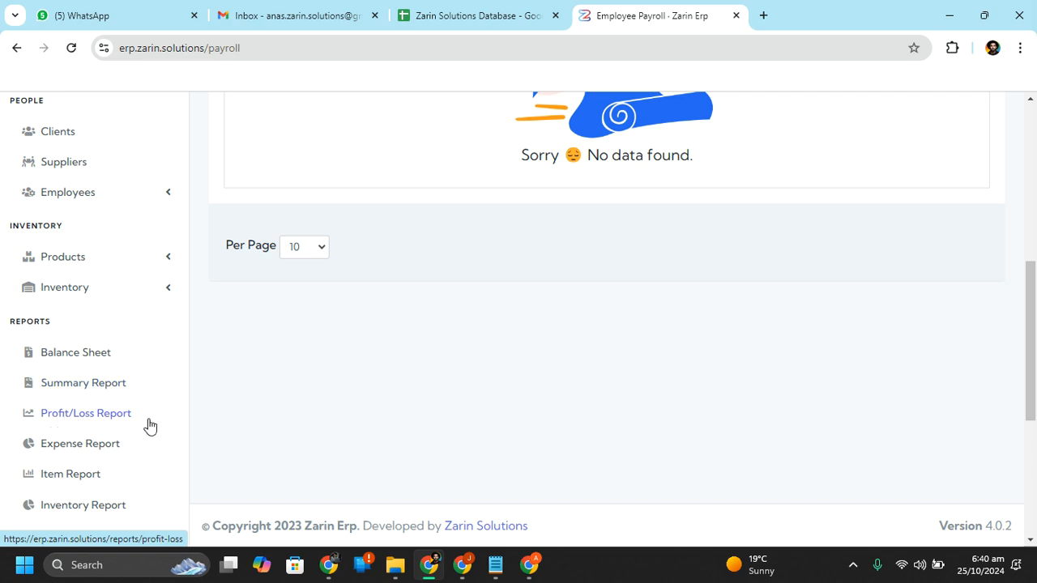
scroll(121, 478, "down", 2)
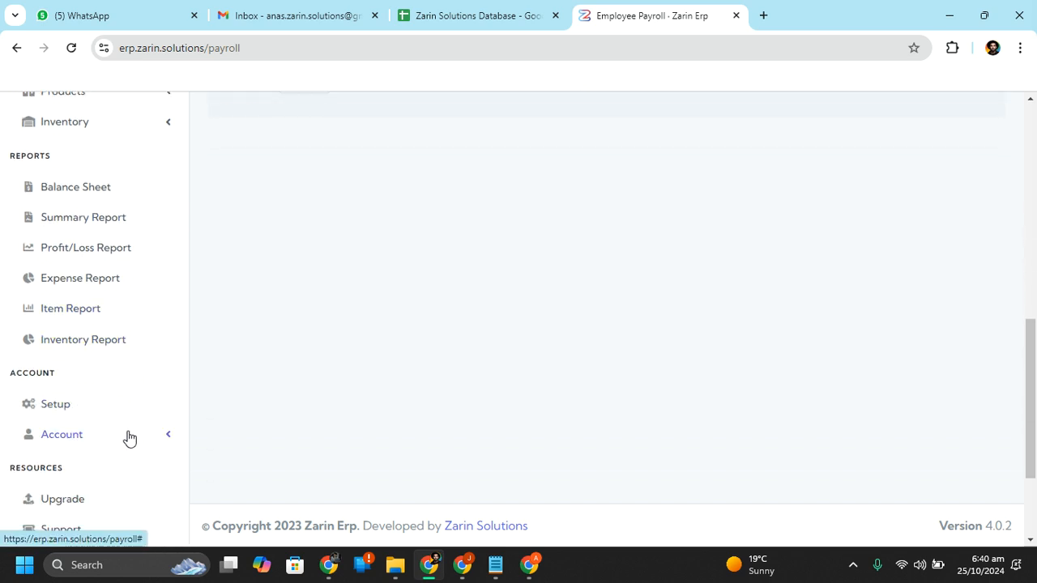
left_click(124, 439)
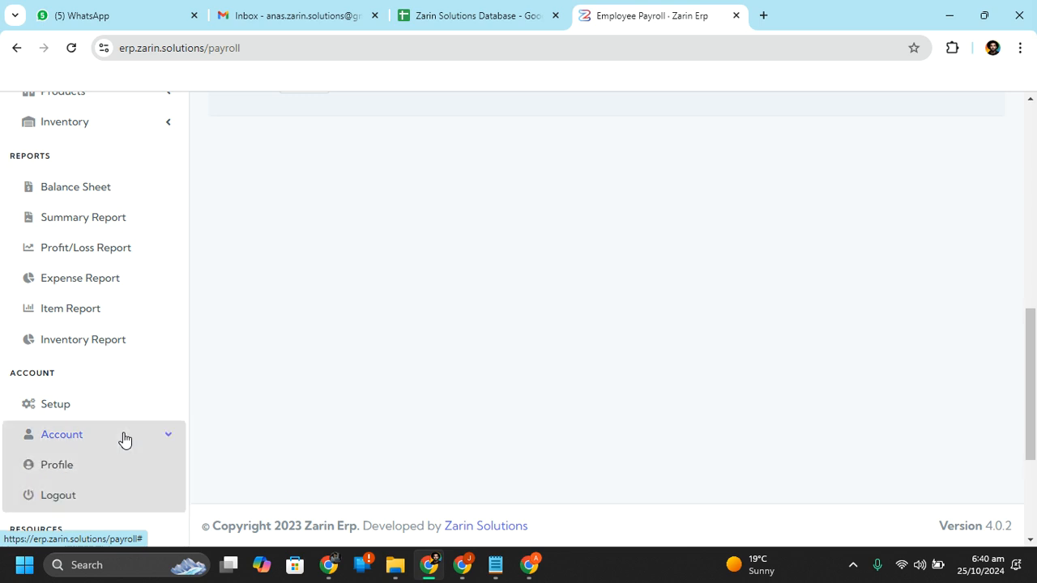
On the Update Profile form, change the name Super Admin to the user's first name, save, then return to the Dashboard
left_click(57, 465)
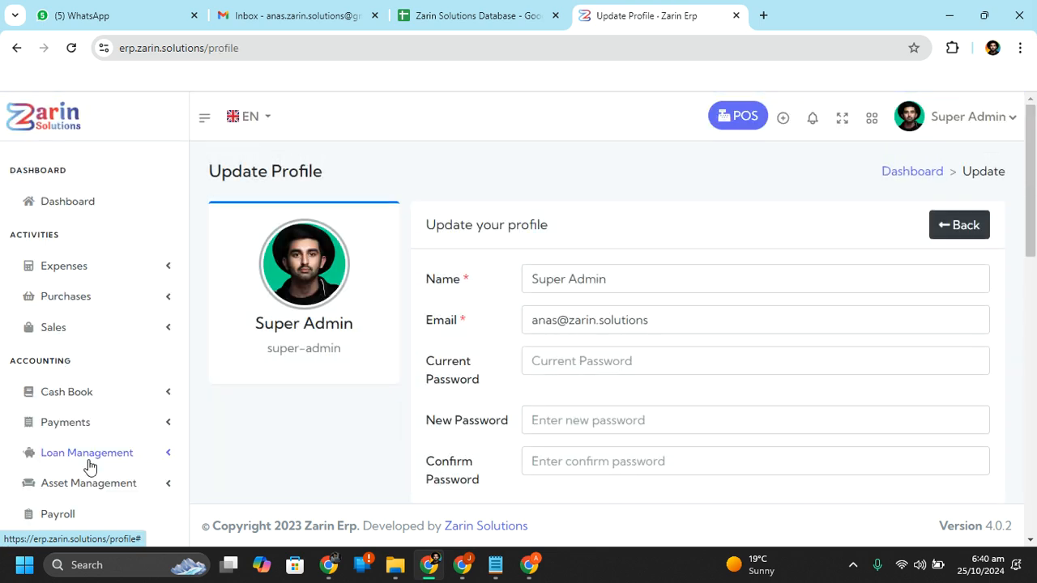
left_click_drag(1031, 236, 1030, 258)
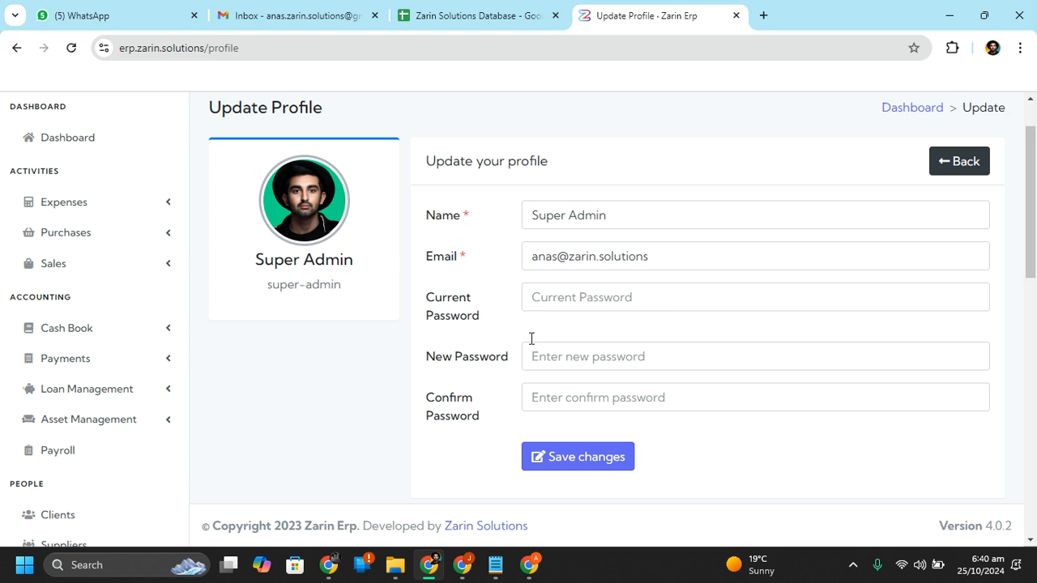
left_click(568, 207)
triple_click(567, 206)
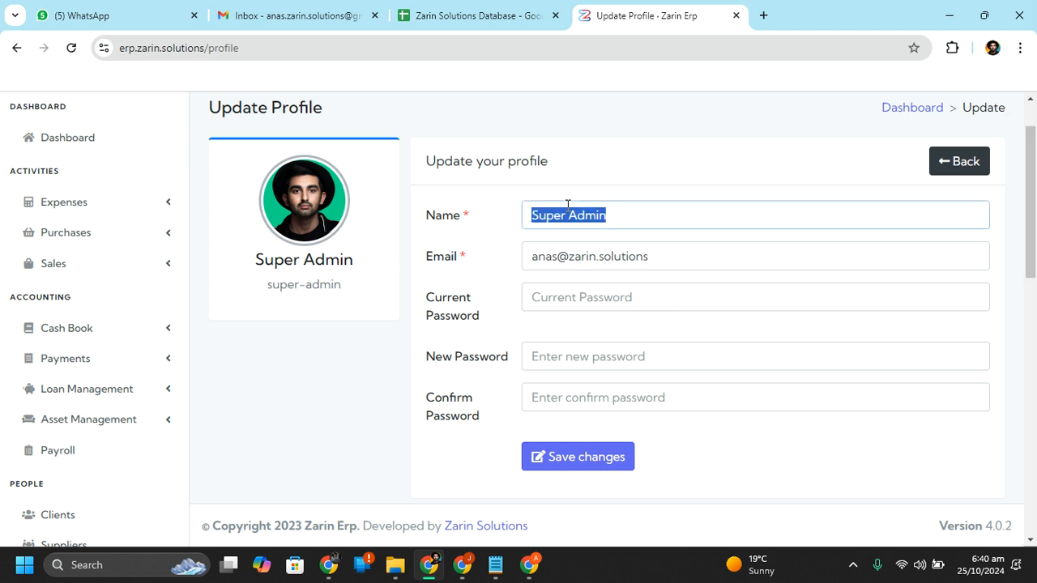
type("Anas")
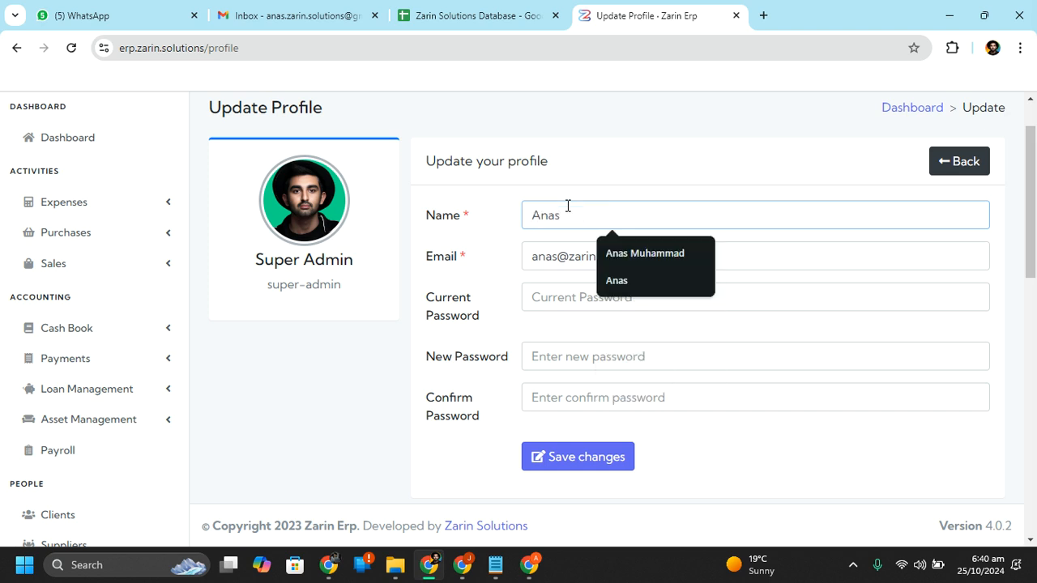
left_click(568, 455)
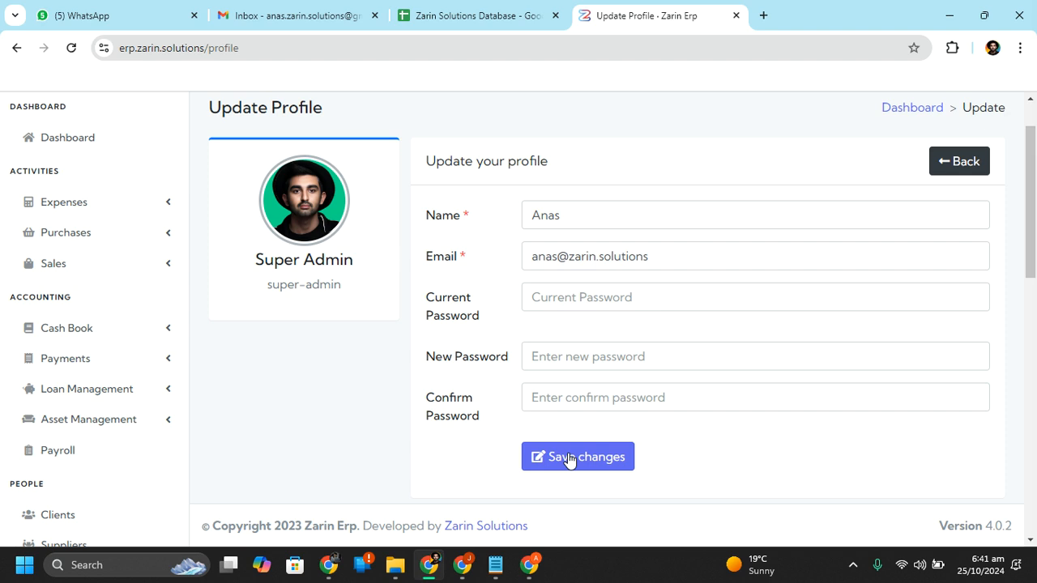
scroll(57, 236, "up", 2)
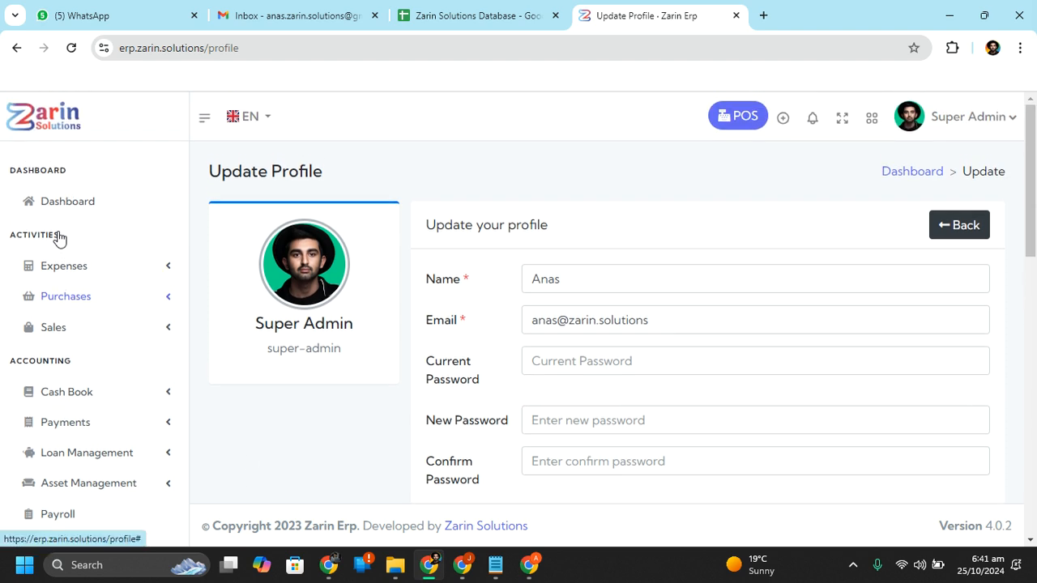
left_click(63, 202)
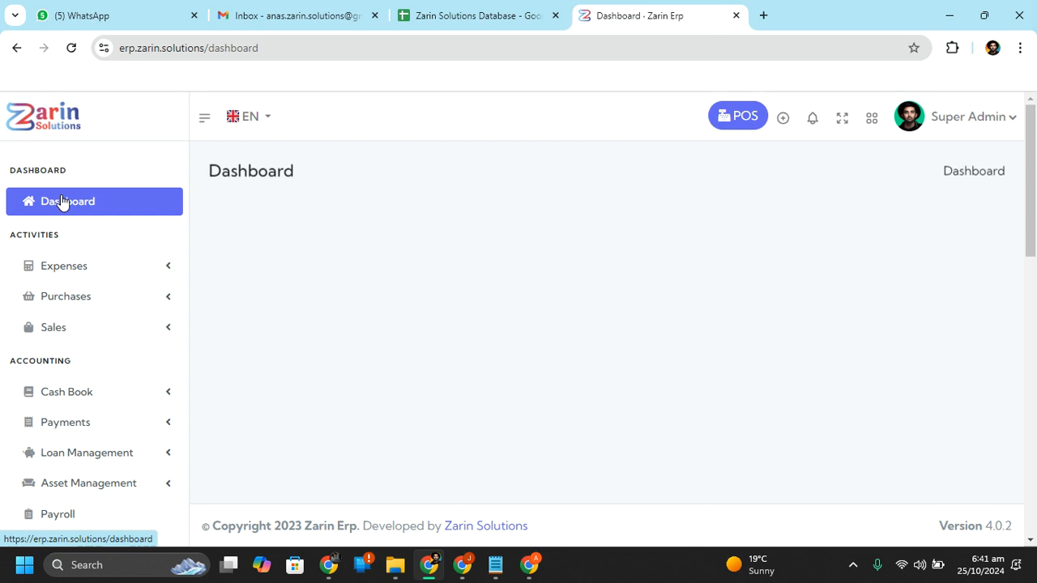